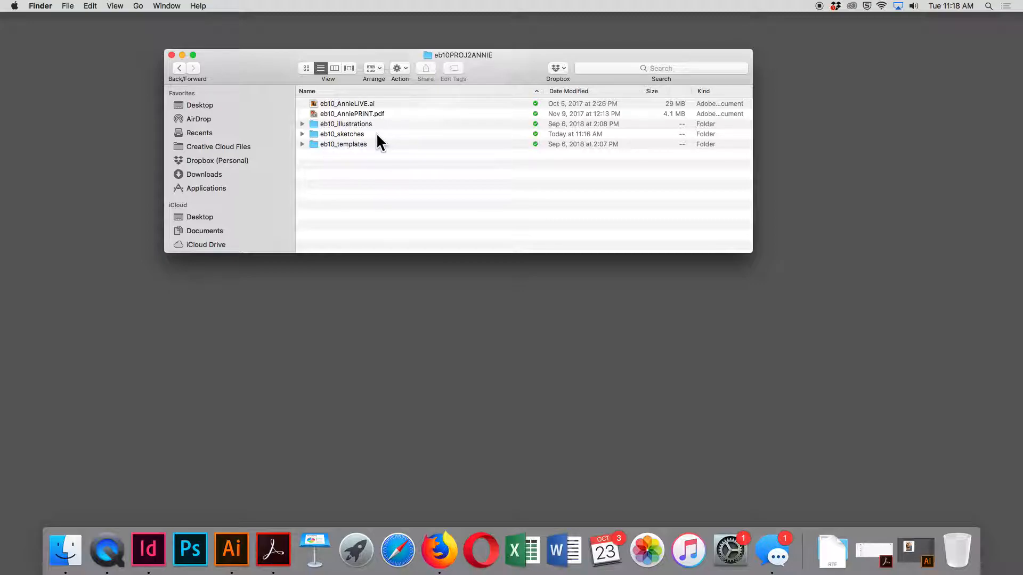
Look through the contents of the eb10_illustrations and eb10_templates folders in the project folder
left_click(302, 123)
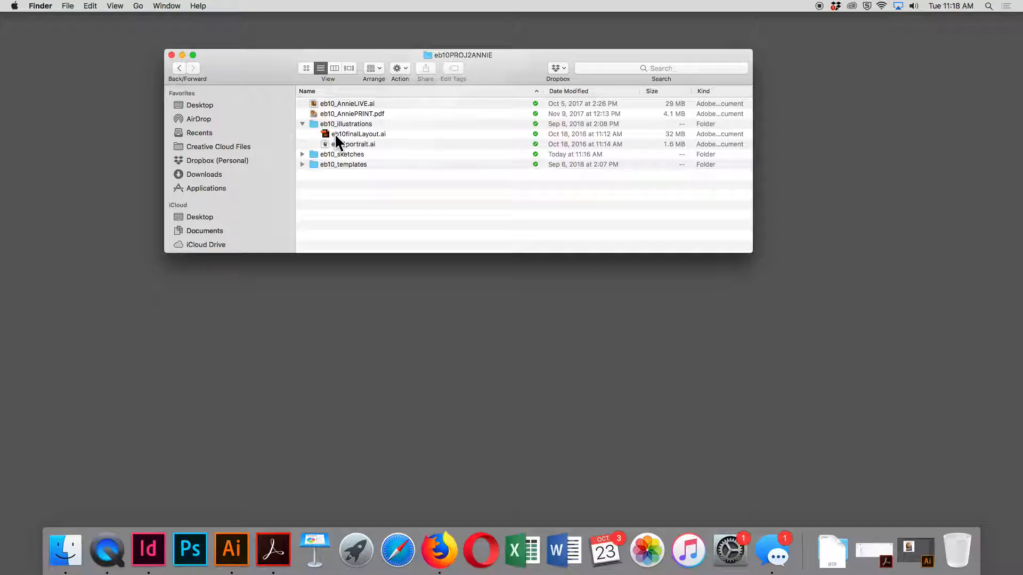
left_click(302, 122)
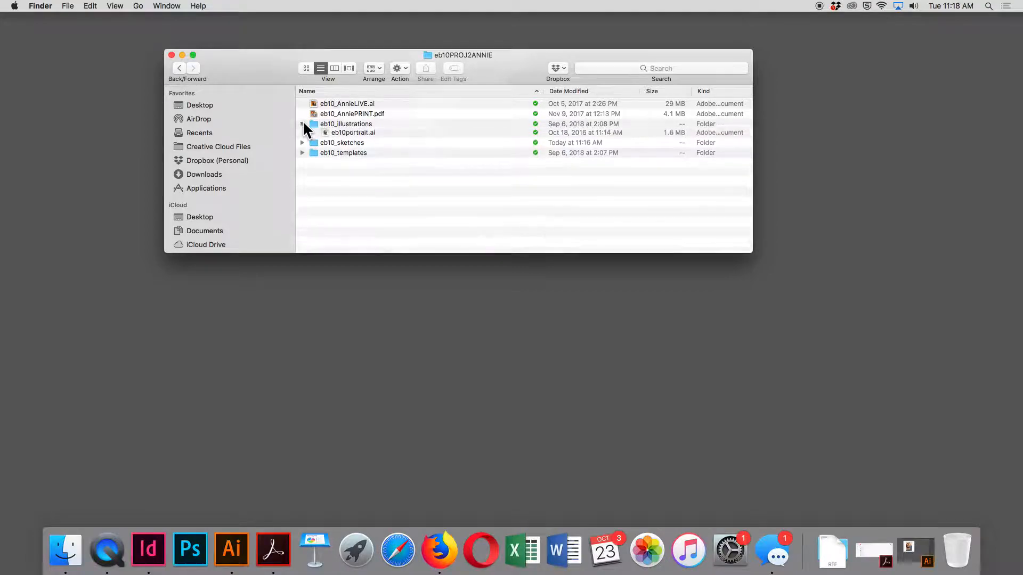
left_click(302, 144)
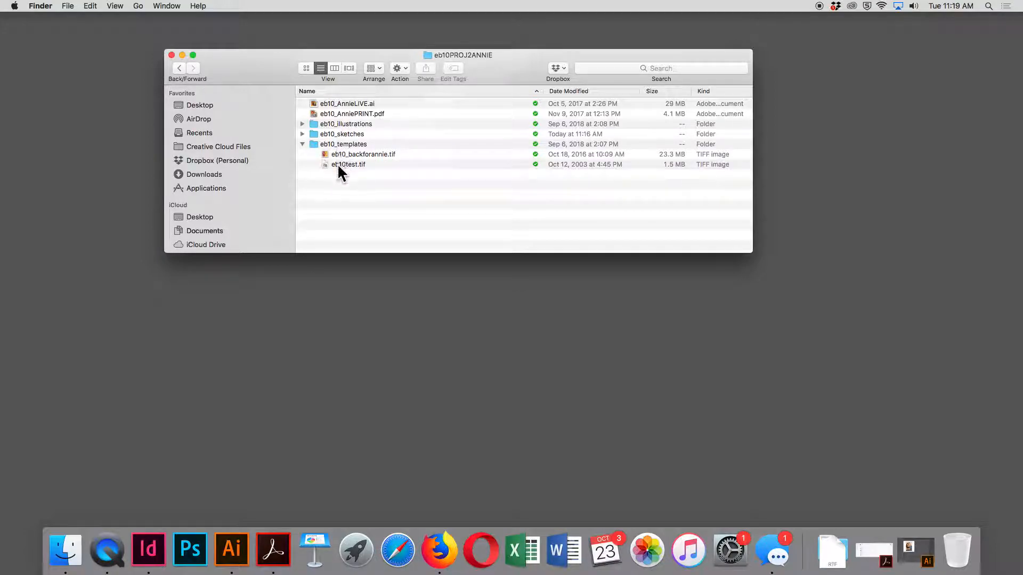
left_click(302, 144)
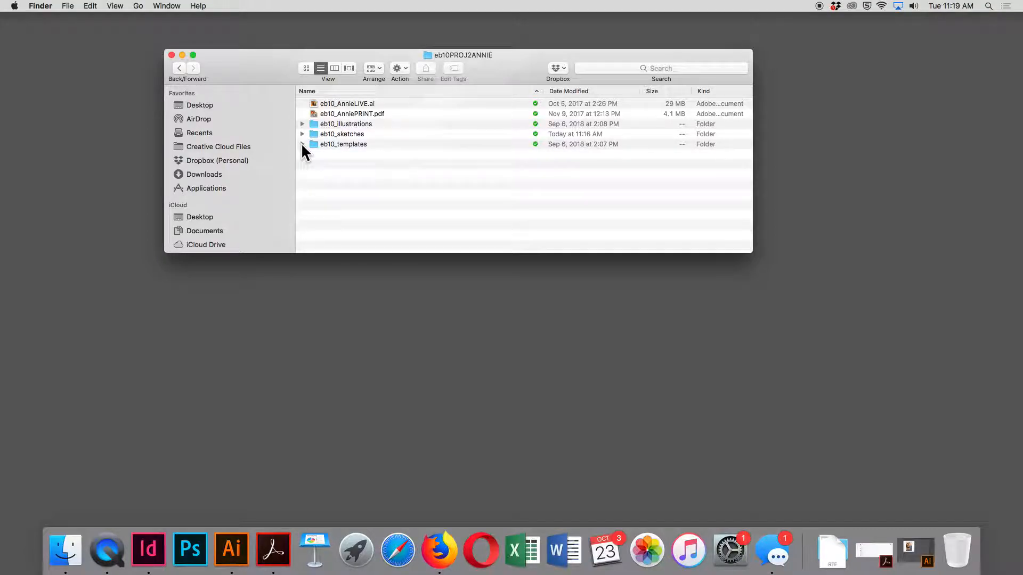
scroll(290, 151, "down", 1)
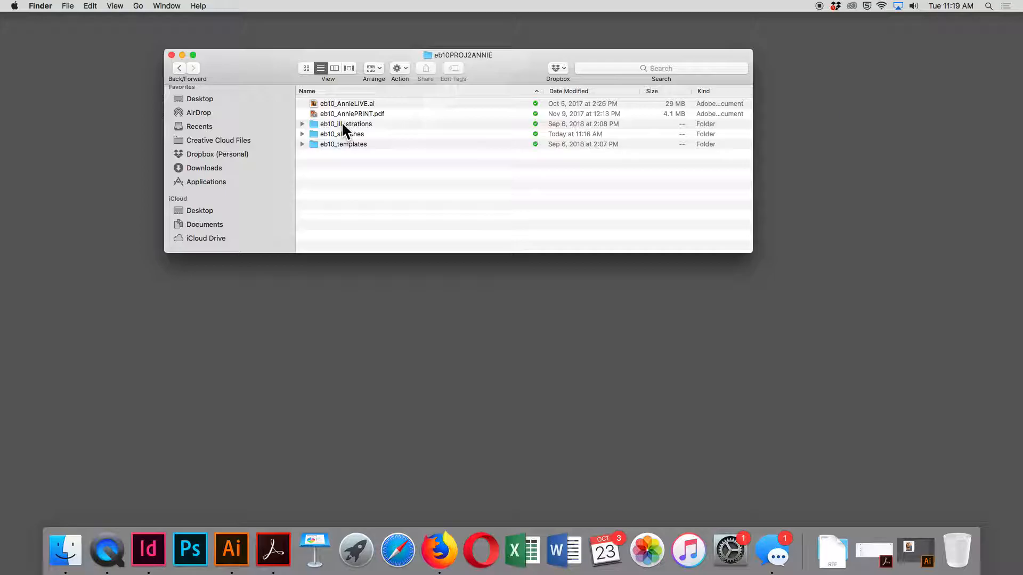
Open a second Finder window and browse in Dropbox to 1_Fall2018, Tobegraded18, P1_115TTH_final
key("super+n")
left_click_drag(194, 160, 525, 89)
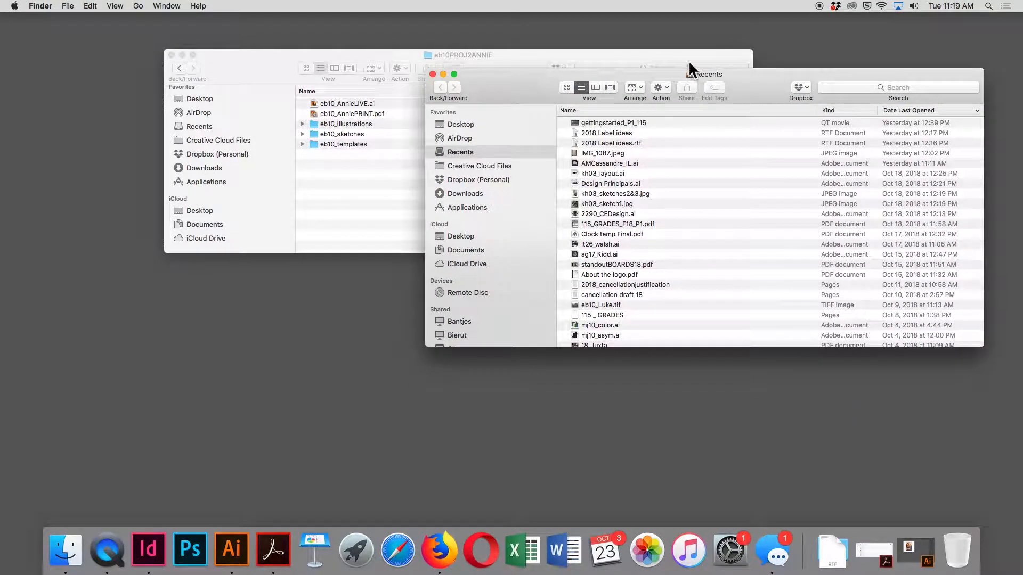
left_click(463, 179)
left_click(586, 109)
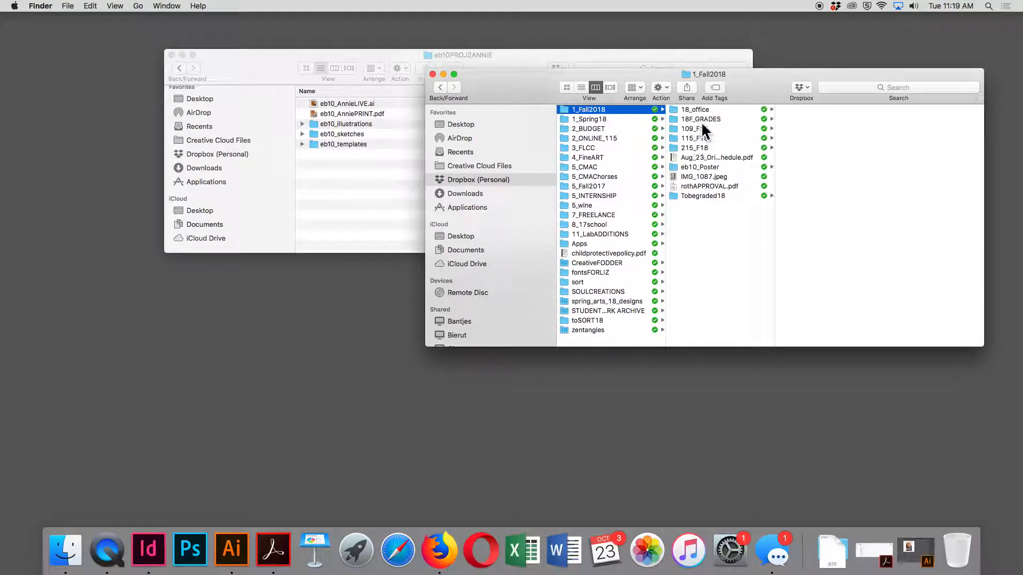
left_click(701, 196)
left_click(703, 196)
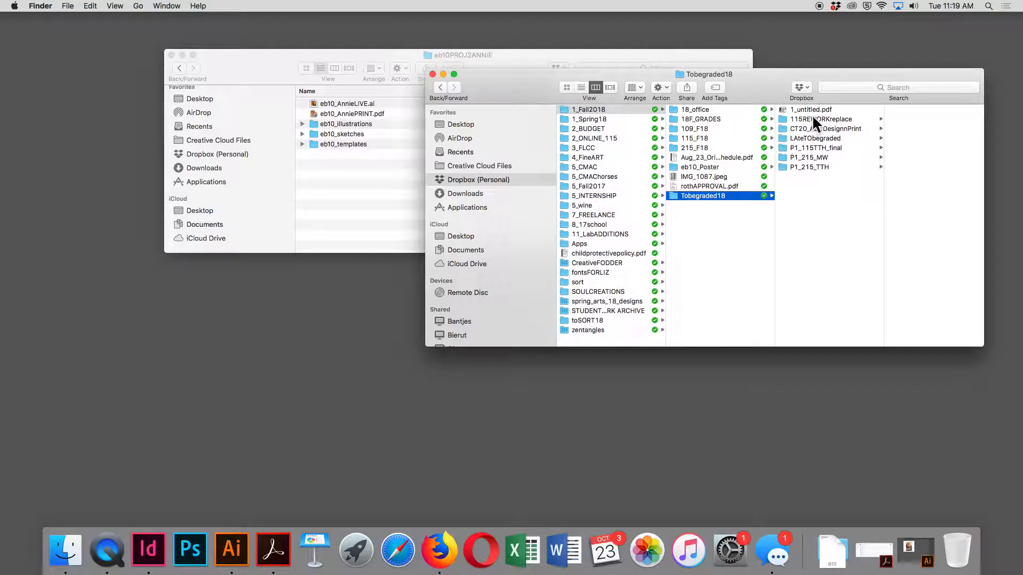
left_click(822, 148)
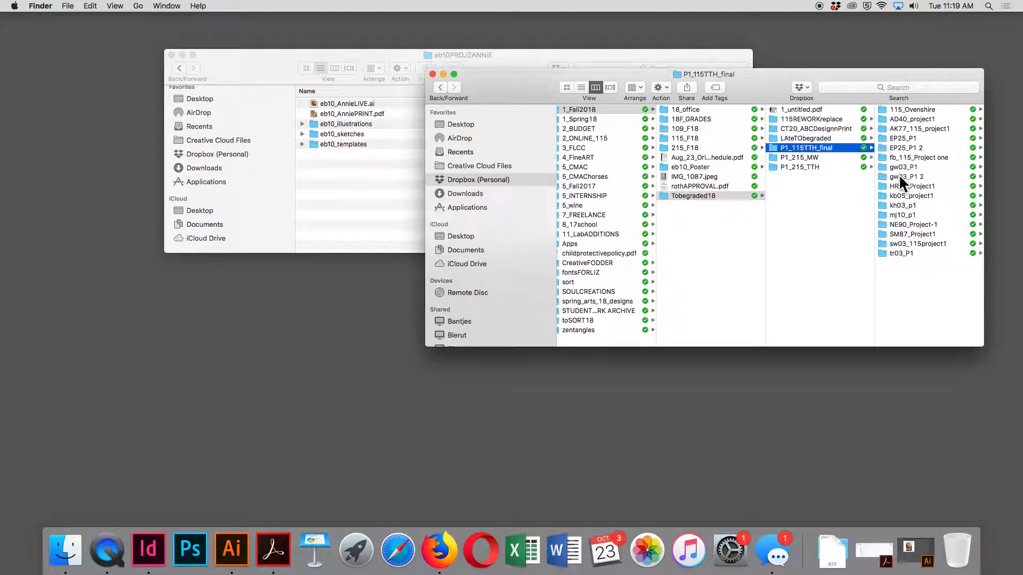
Find and select fb13_projectone.ai in the fb13_115_illustrations folder of fb_115_Project one
left_click(904, 148)
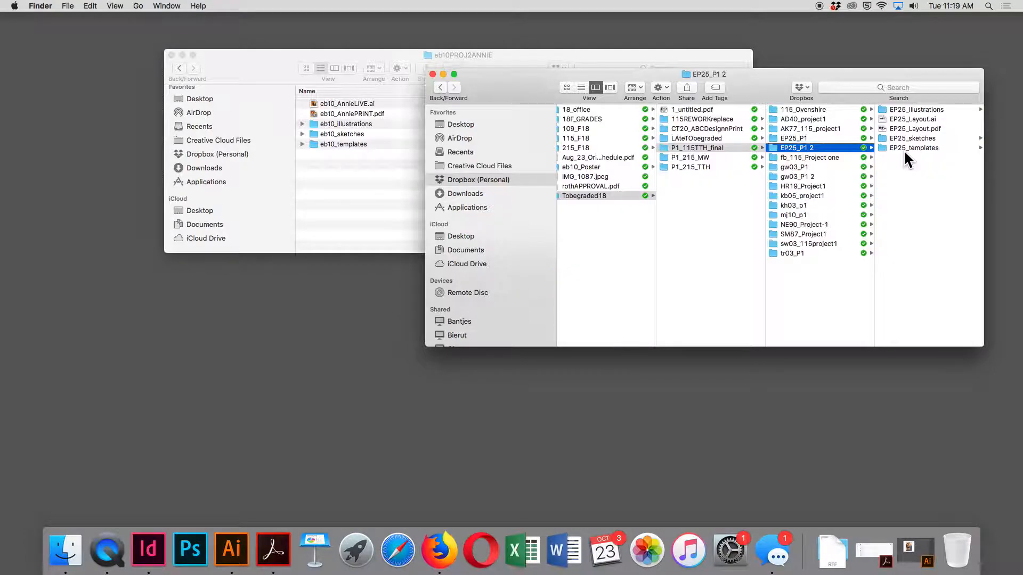
left_click(799, 157)
left_click(905, 109)
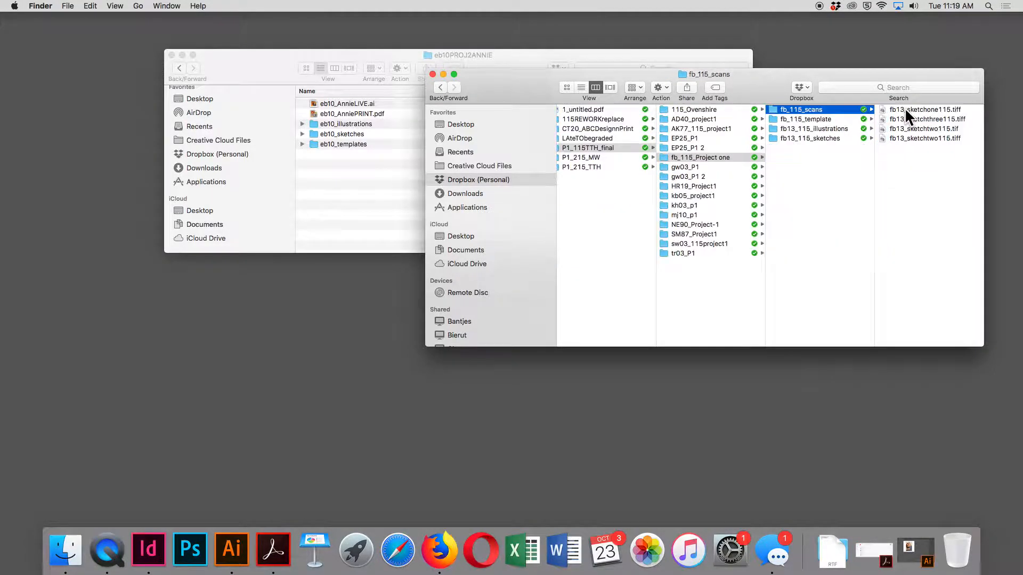
left_click(827, 128)
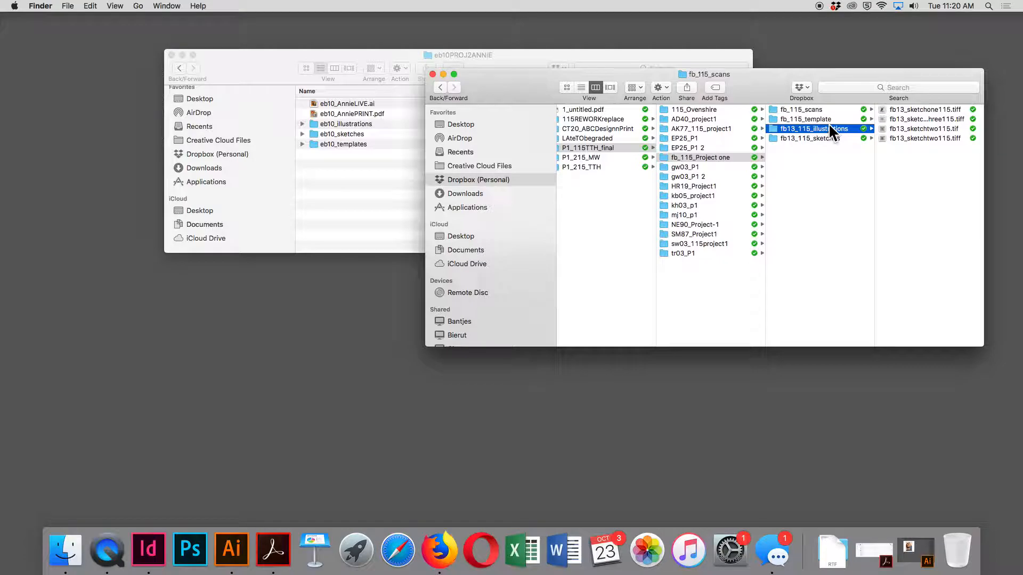
left_click(917, 129)
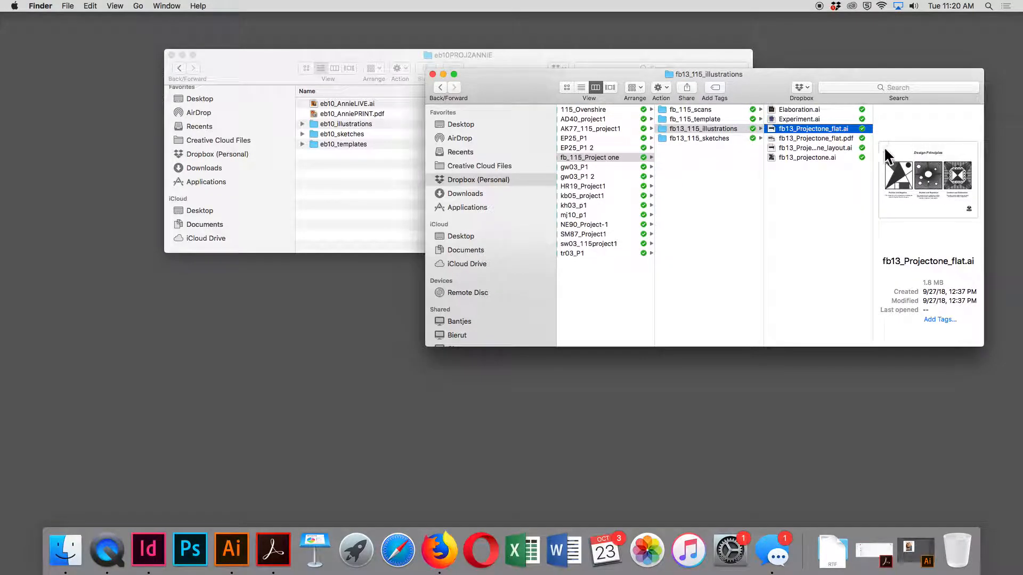
left_click(839, 147)
left_click(827, 158)
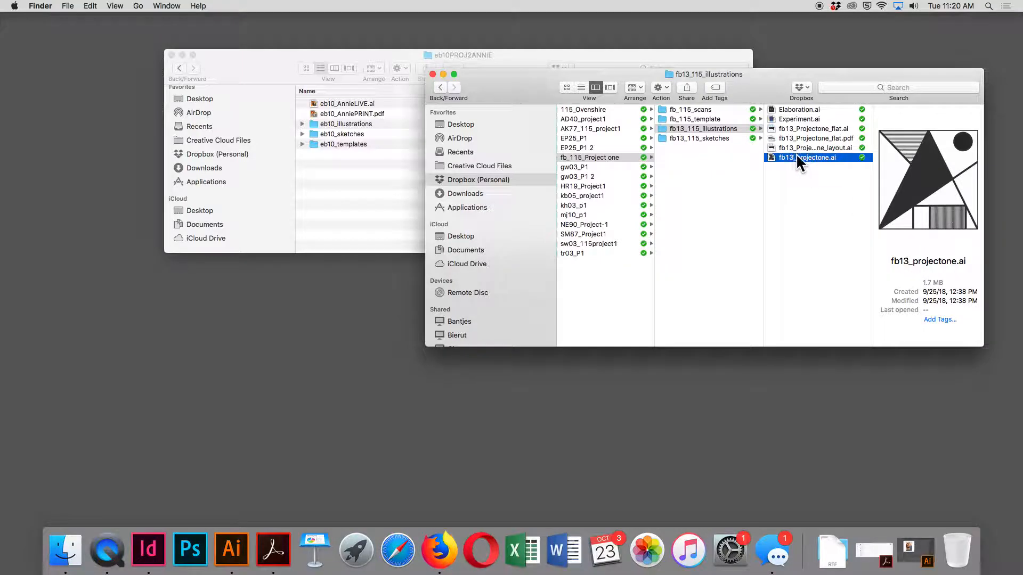
Copy fb13_projectone.ai into the eb10_illustrations folder of eb10PROJ2ANNIE and expand that folder
left_click_drag(833, 75, 849, 272)
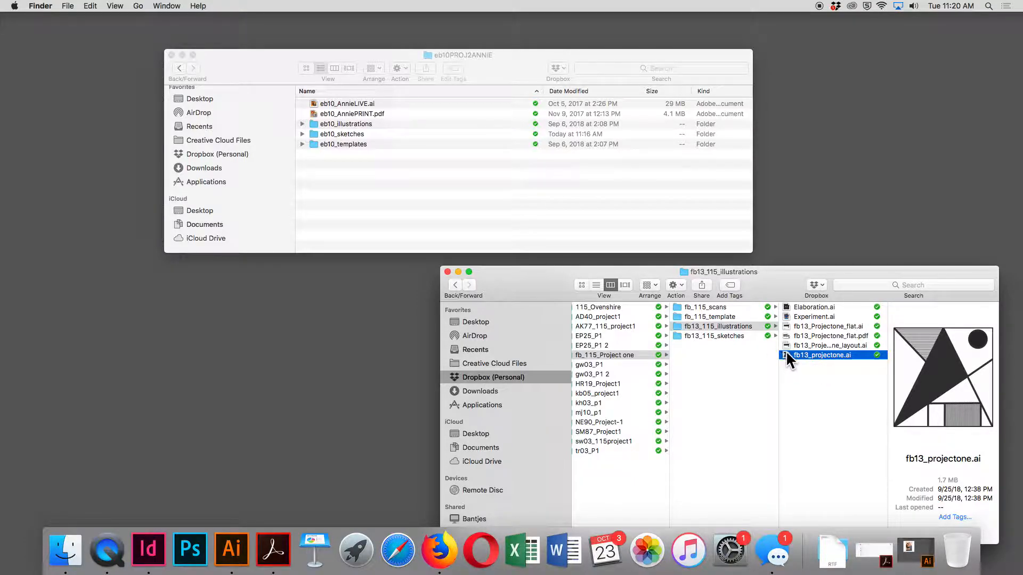
left_click_drag(785, 354, 355, 123)
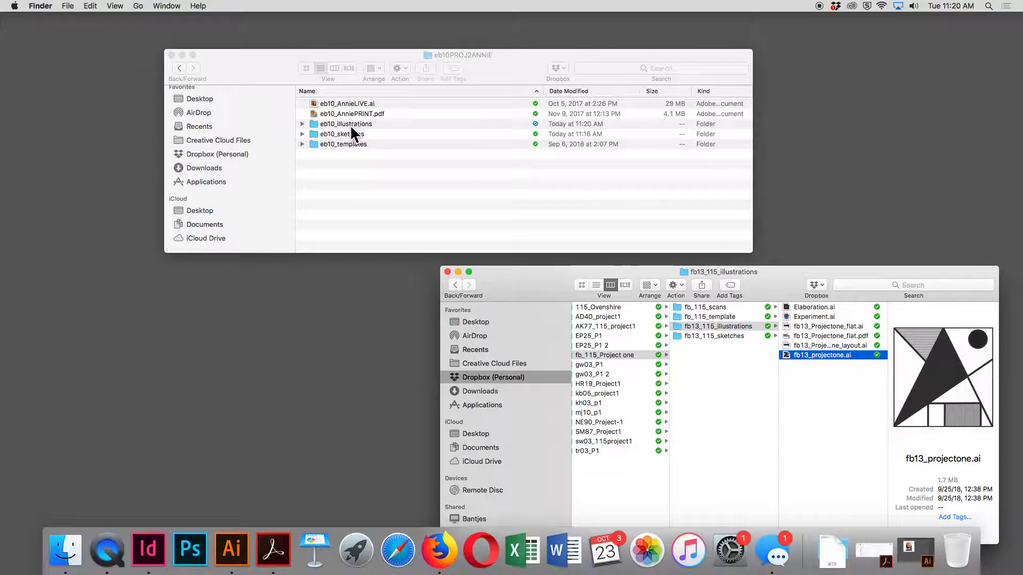
left_click(301, 124)
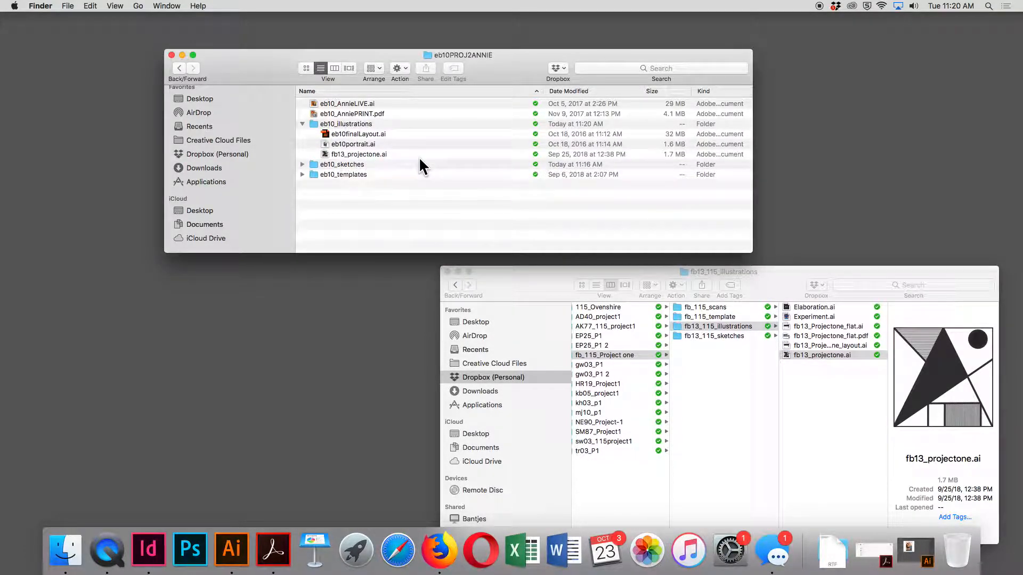
Rename the copied fb13_projectone.ai in eb10_illustrations as eb10_demoBACK.ai
left_click(353, 151)
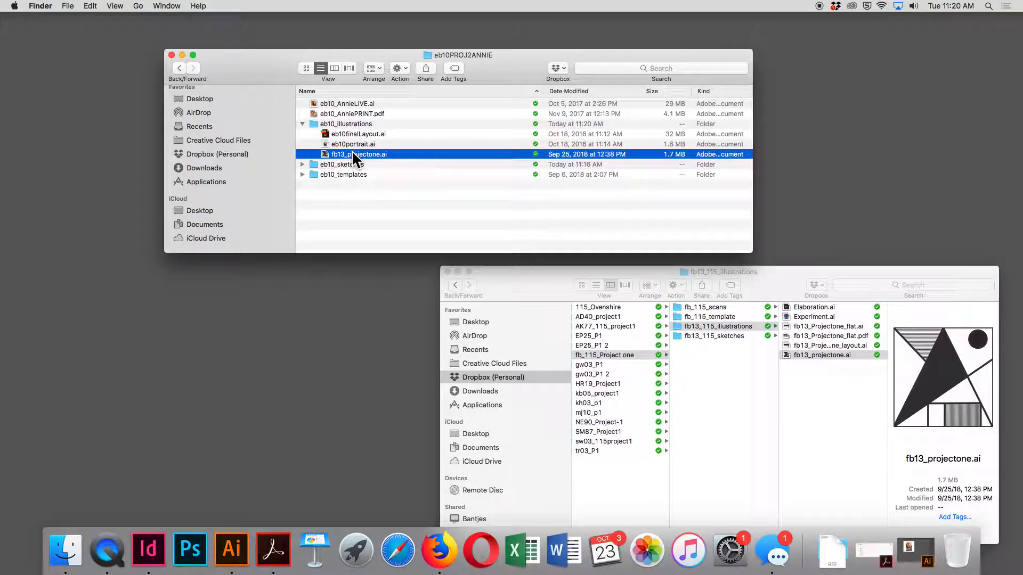
key("Return")
left_click(397, 171)
left_click(357, 153)
key("Return")
type("eb10_demoBACK")
Insert an underscore after the eb10 prefix of the final layout file, renaming it eb10_finalLayout.ai
left_click(348, 141)
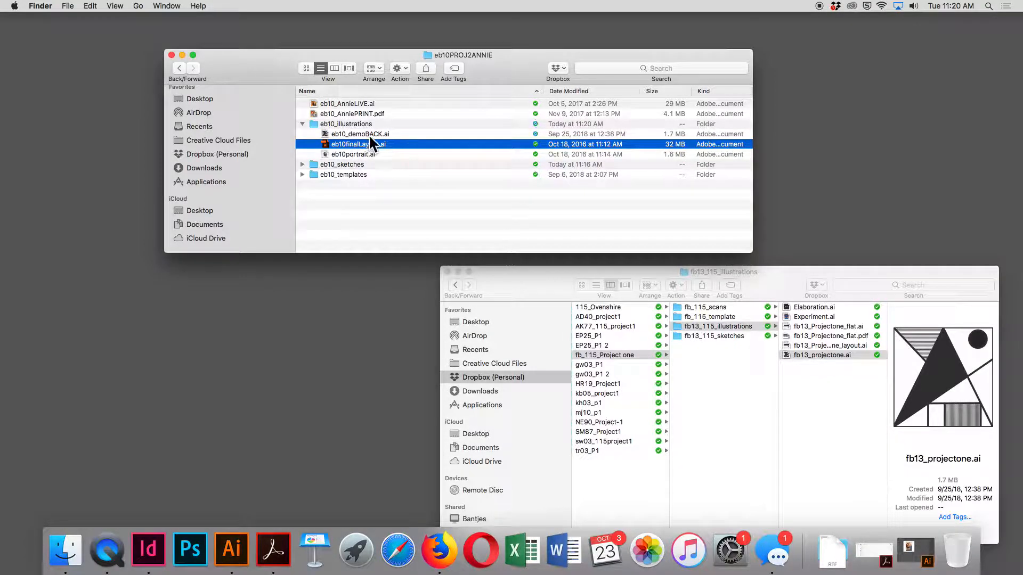
left_click(354, 141)
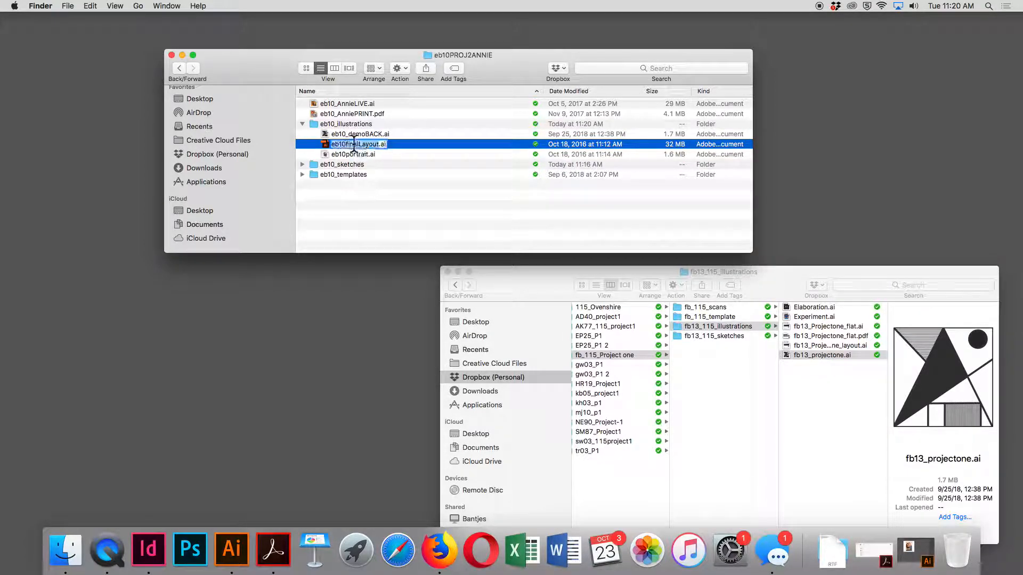
left_click(354, 143)
type("_")
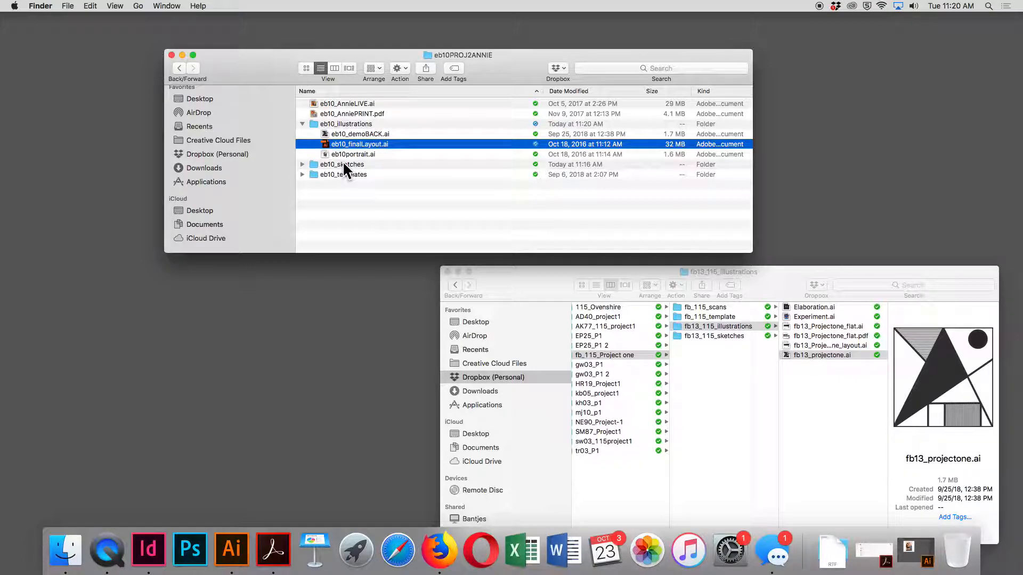
Rename the portrait illustration as eb10_portrait.ai and collapse the eb10_illustrations folder
left_click(347, 152)
left_click(347, 153)
left_click(346, 154)
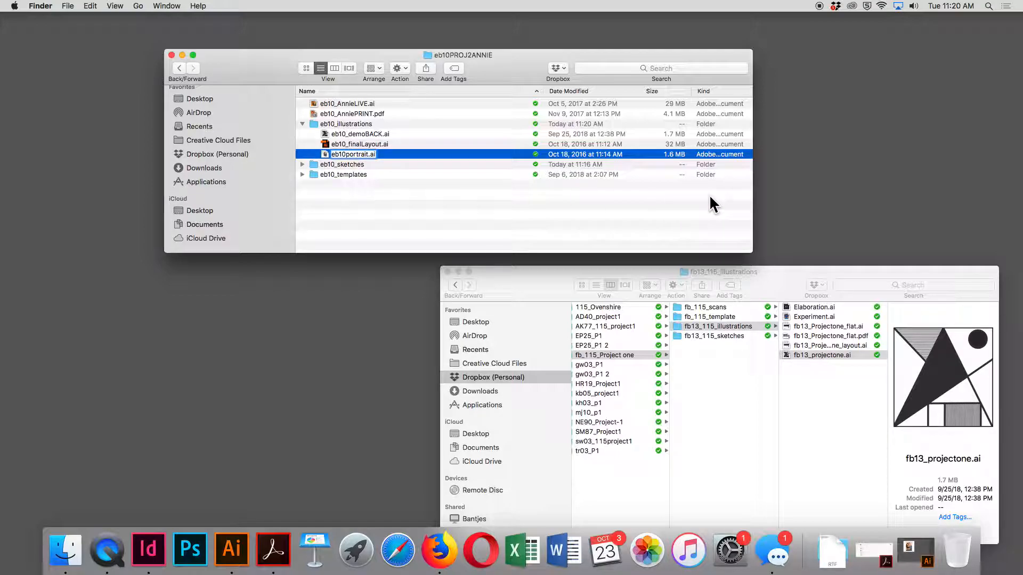
type("_")
key("Return")
left_click(302, 124)
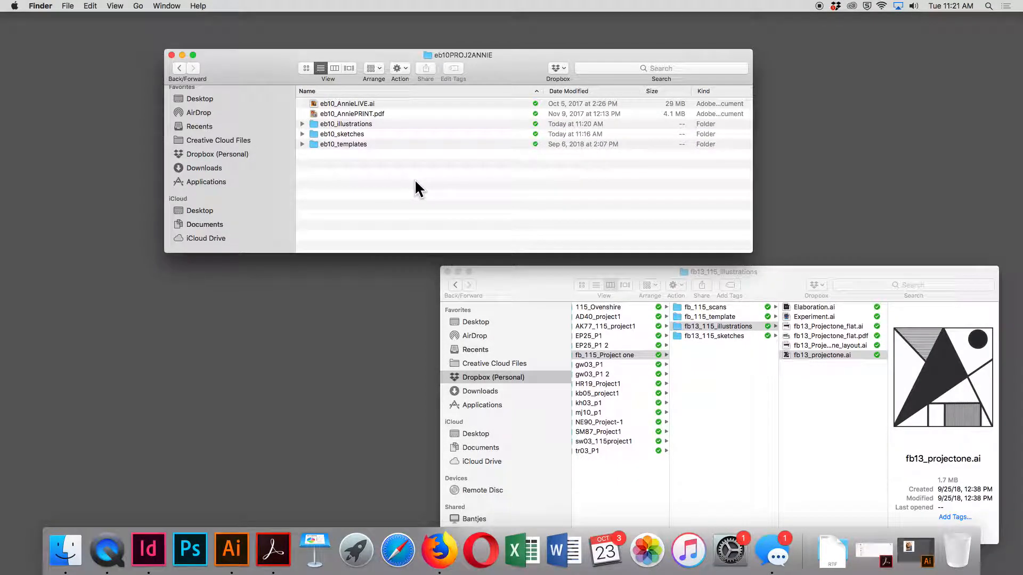
Close both the fb13_115_illustrations and eb10PROJ2ANNIE Finder windows
left_click_drag(500, 69, 682, 59)
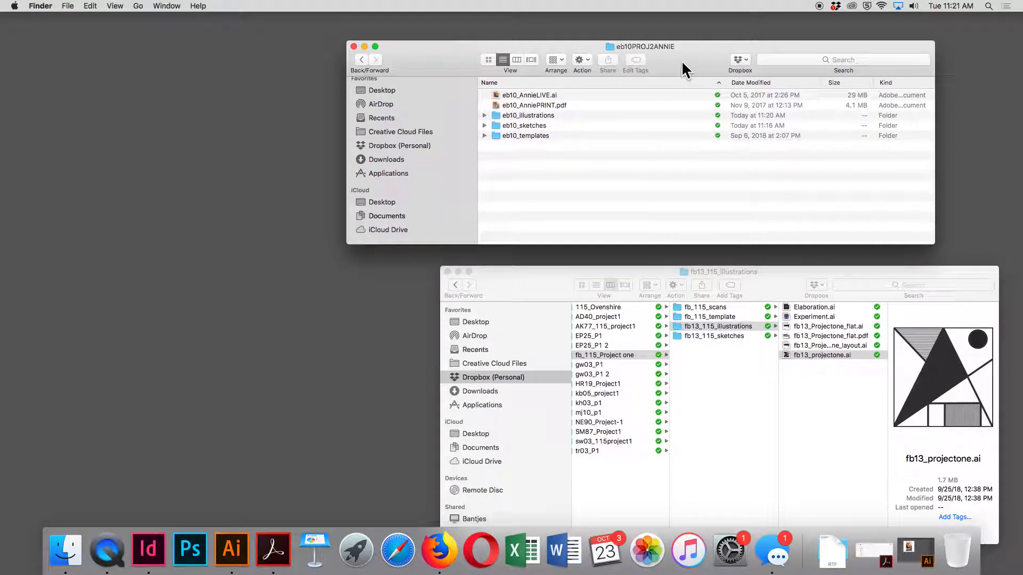
left_click(448, 272)
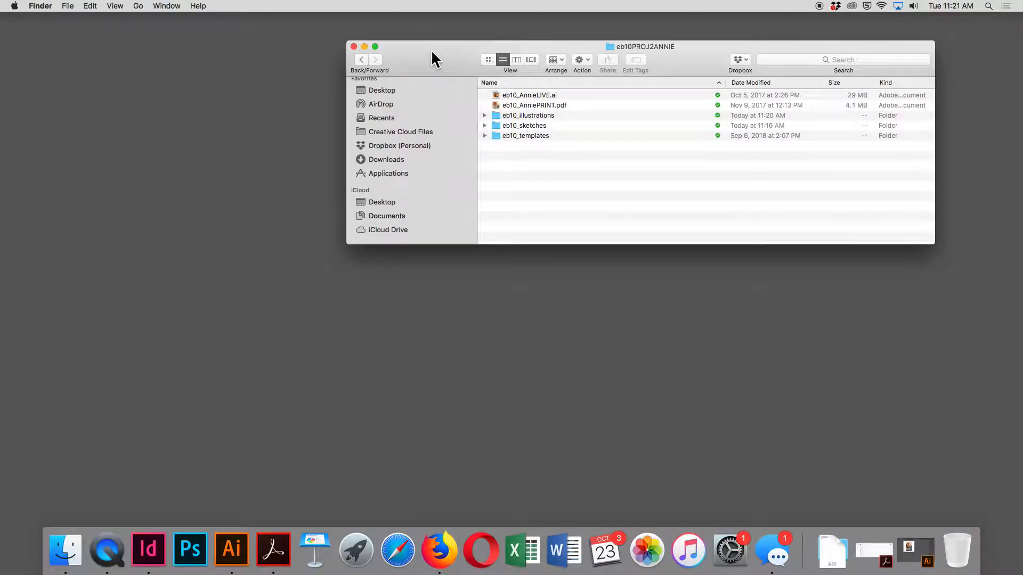
left_click_drag(429, 53, 425, 99)
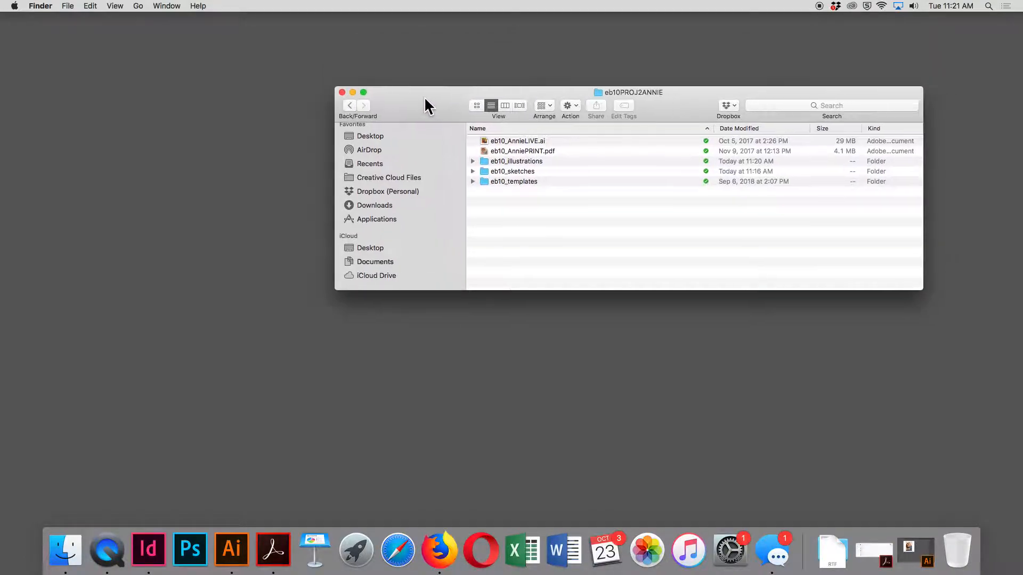
left_click(342, 92)
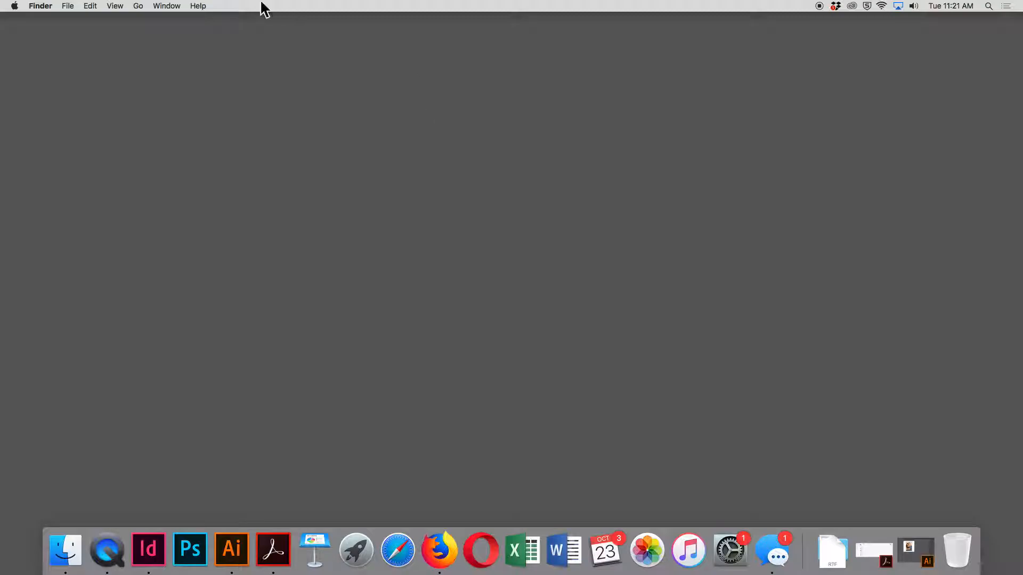
Switch to Illustrator and move the Artboards, Swatches and Pathfinder panels clear of the portrait artwork
left_click(231, 550)
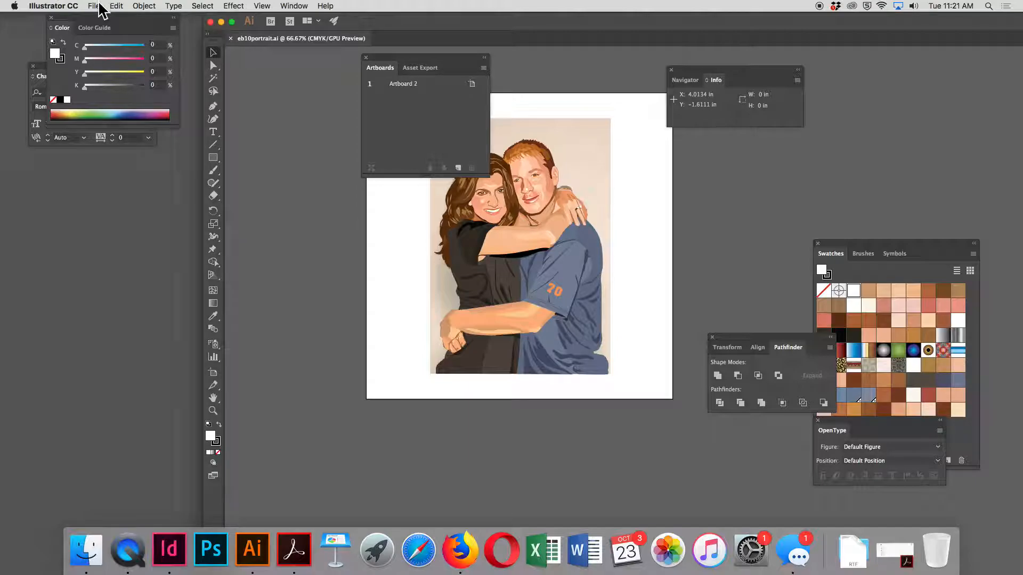
left_click_drag(382, 56, 40, 160)
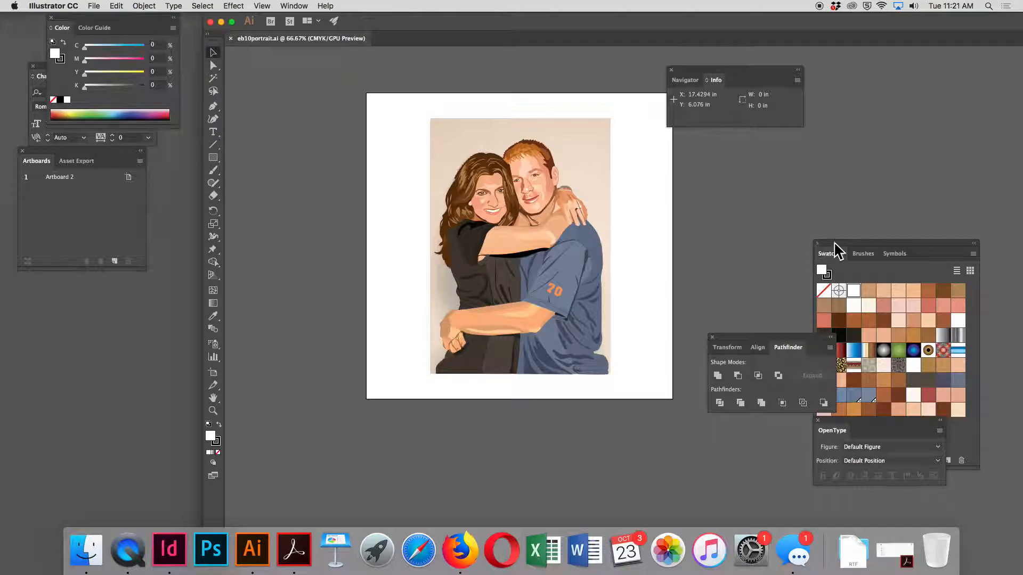
left_click_drag(836, 247, 865, 76)
left_click_drag(738, 335, 897, 314)
Close the OpenType, Pathfinder, Info and Artboards panels
left_click(818, 420)
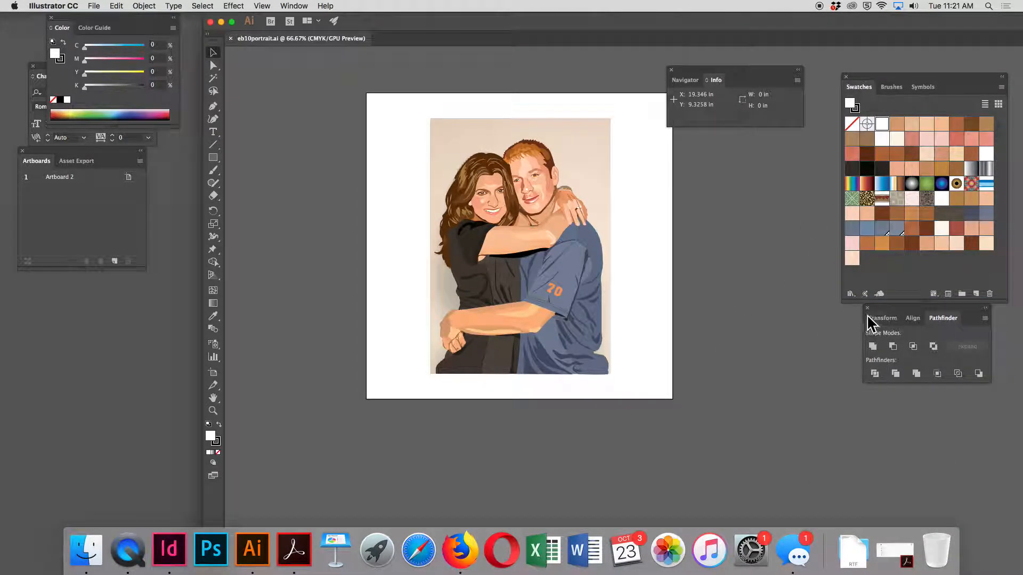
left_click(866, 308)
left_click_drag(682, 75, 852, 358)
left_click(846, 345)
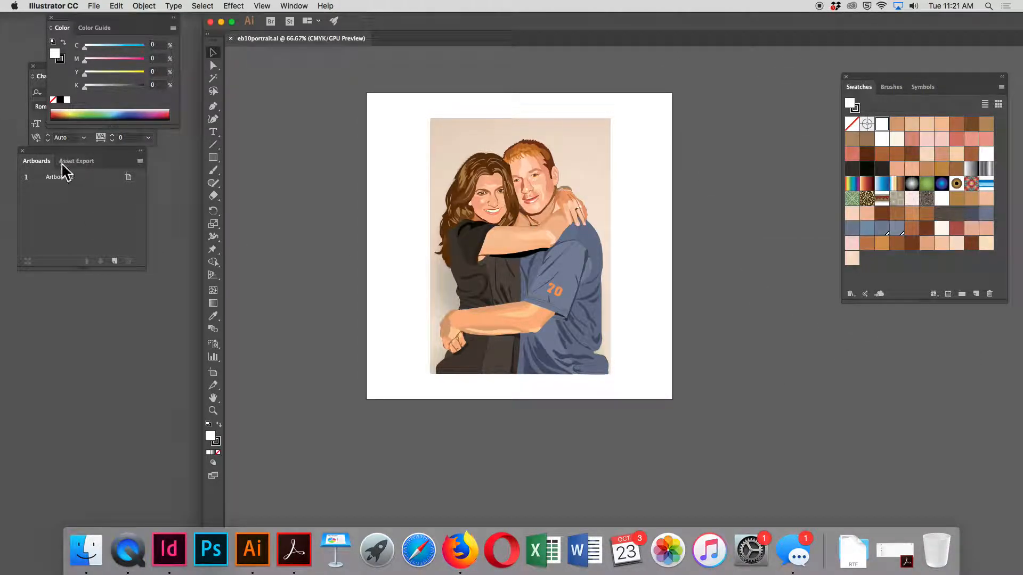
left_click(22, 152)
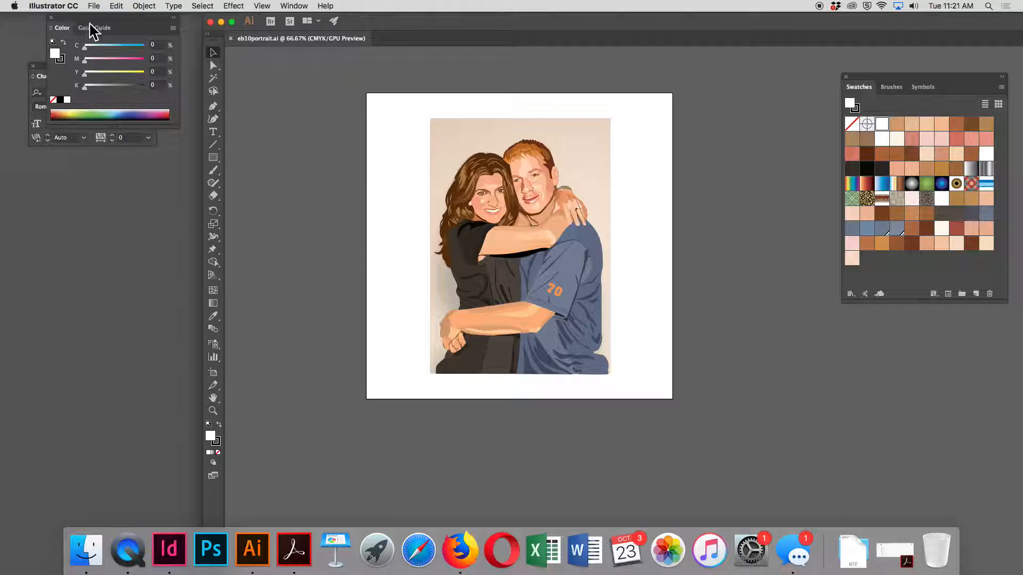
Place the Color panel beneath Swatches, close the Character panel and shift the document window so its far side shows
left_click_drag(75, 17, 871, 326)
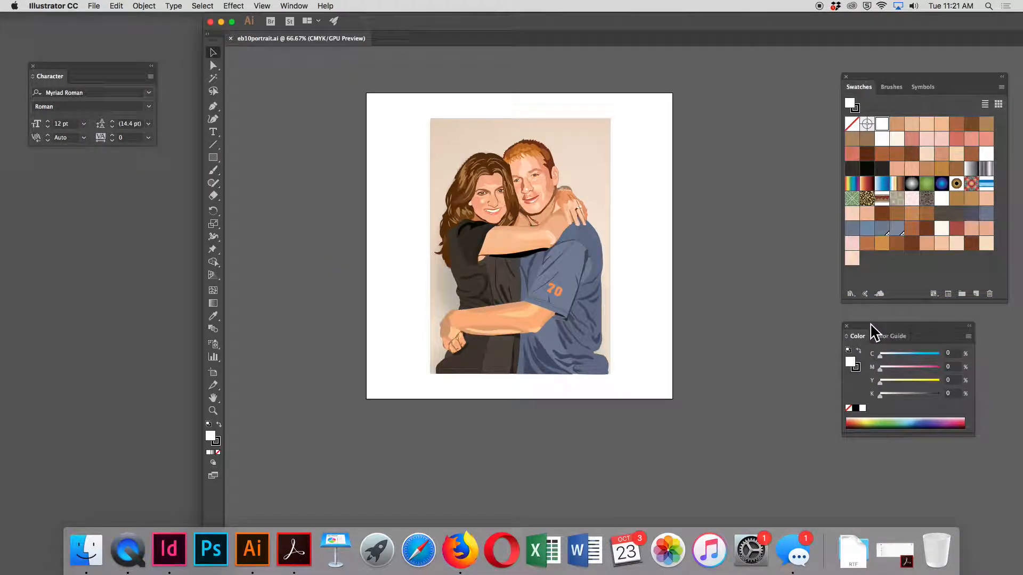
left_click(33, 66)
left_click_drag(412, 24, 285, 22)
Create a new 12 × 12 in single-artboard document from the recent Tabloid preset, with all bleeds set to 0 in
key("super+n")
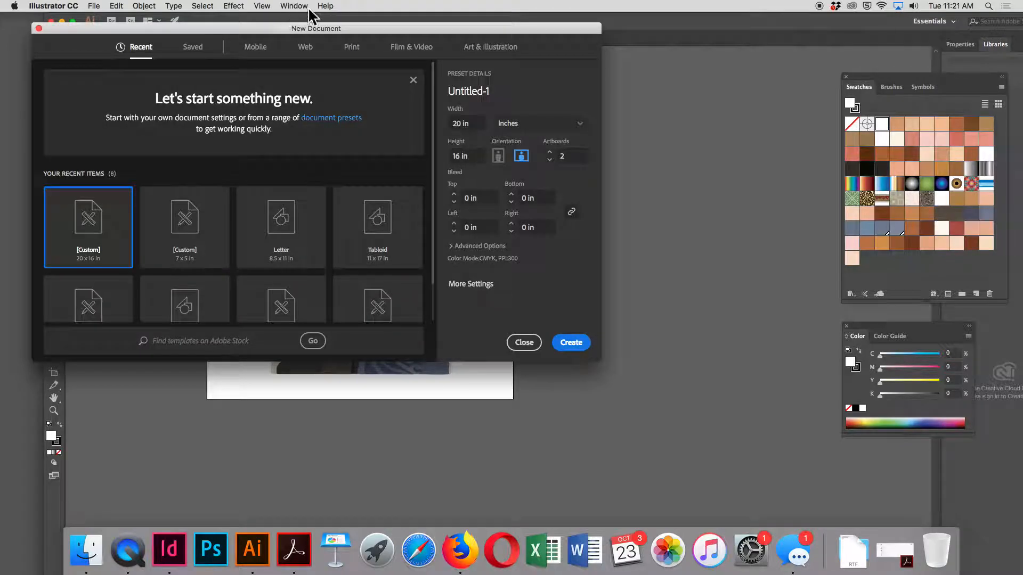
left_click(368, 230)
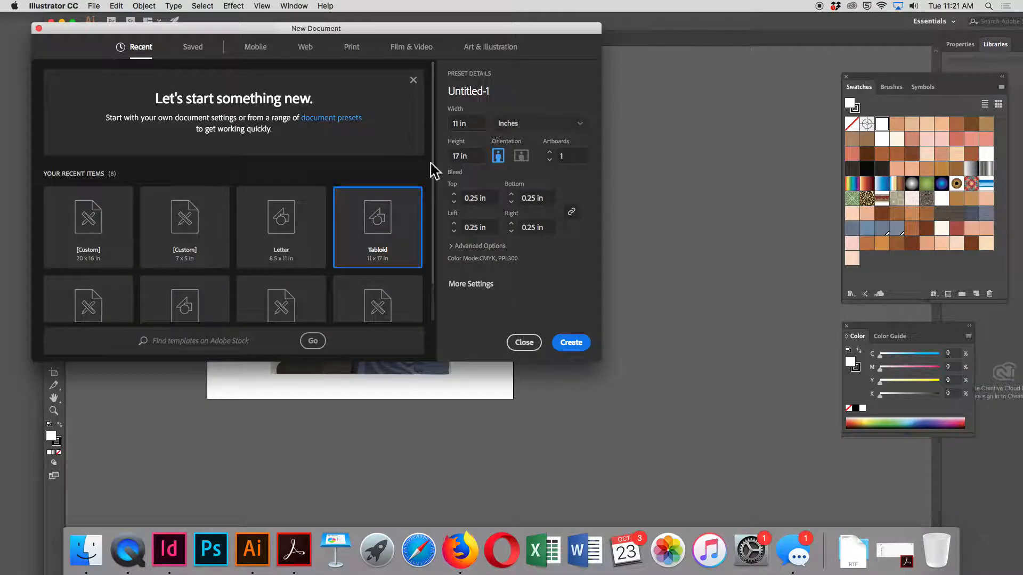
left_click(467, 123)
left_click_drag(460, 123, 437, 129)
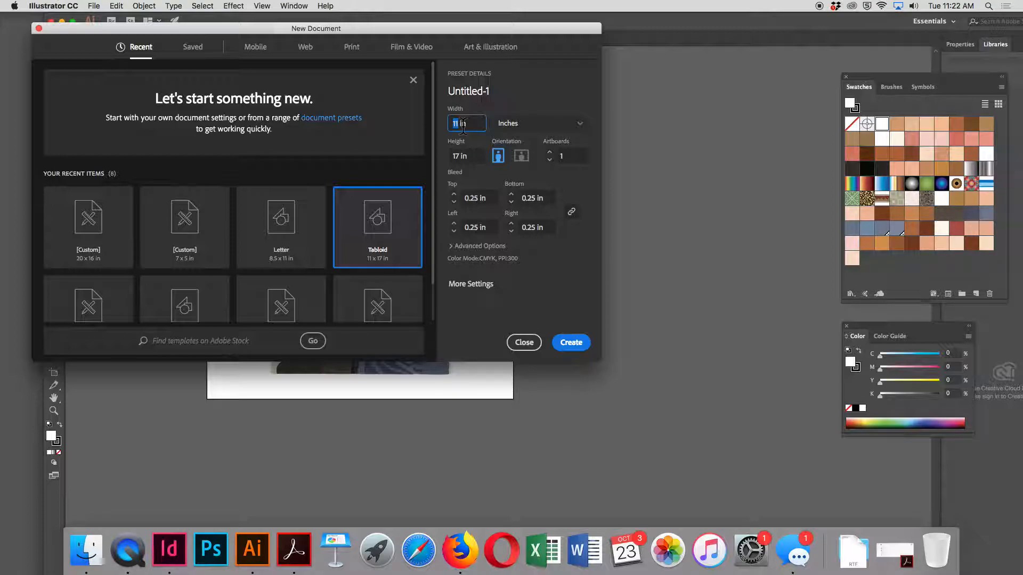
type("12")
left_click_drag(461, 156, 449, 158)
type("12")
left_click(454, 201)
left_click(453, 201)
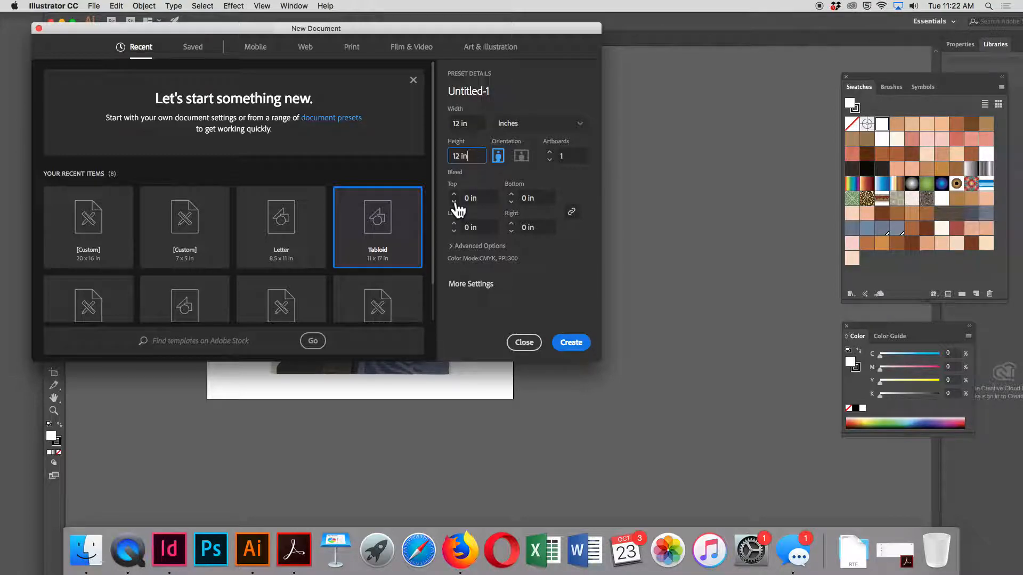
left_click(581, 348)
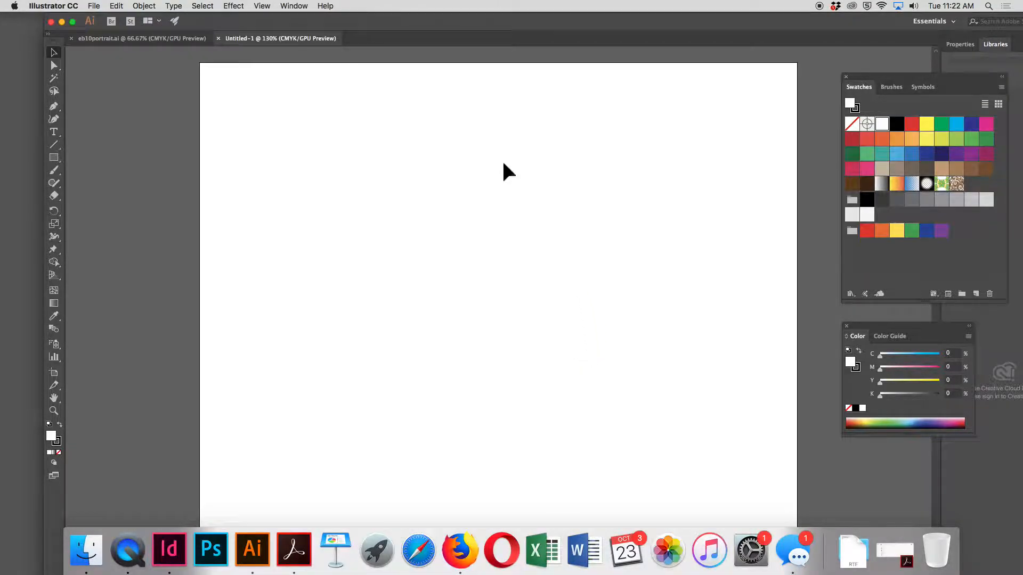
Start saving the new document and choose Dropbox's 1_Fall2018 project folder eb10PROJ2ANNIE, under 115_F18, as the destination
left_click(94, 6)
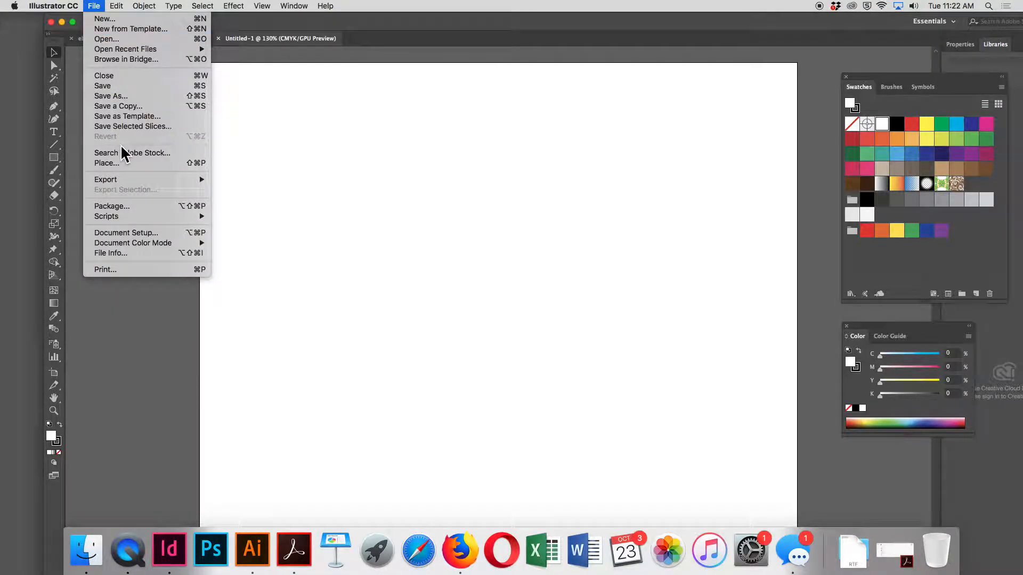
left_click(132, 108)
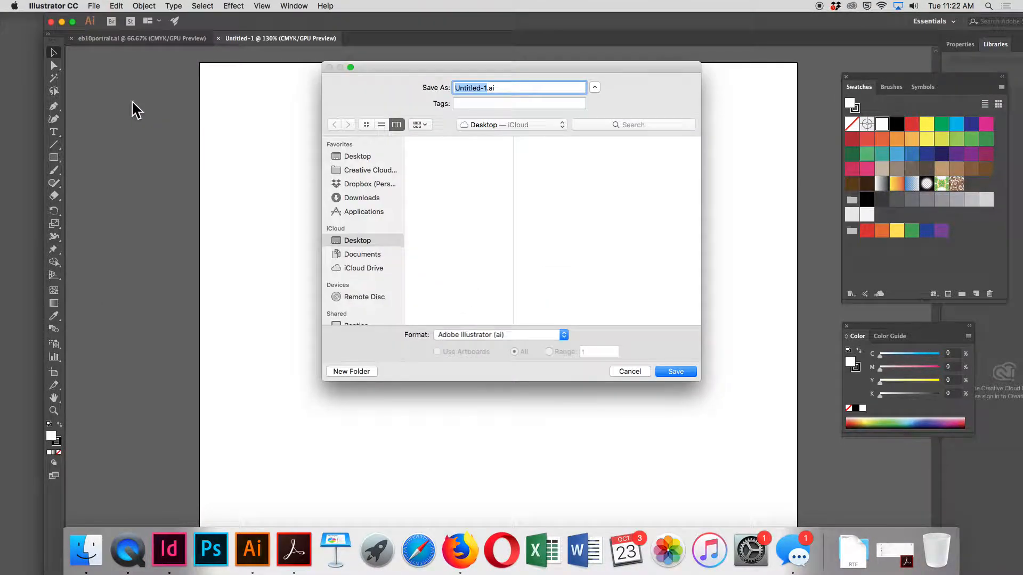
left_click(363, 184)
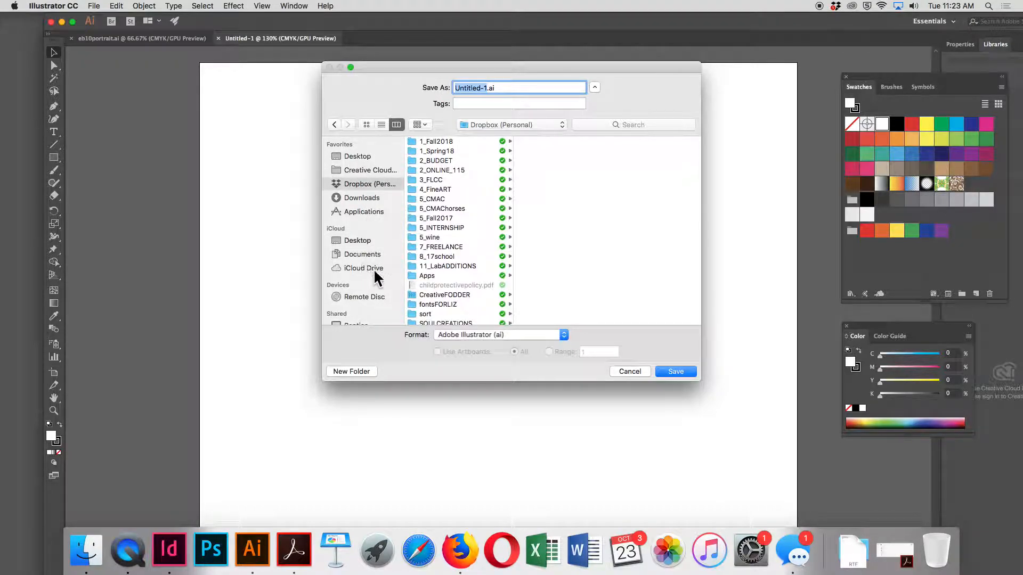
scroll(360, 239, "down", 2)
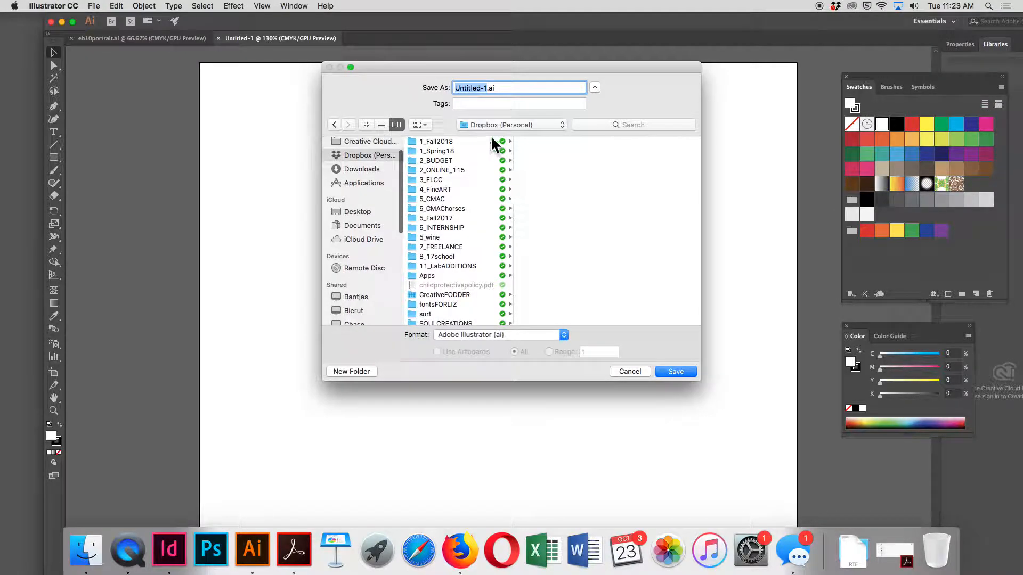
left_click(448, 141)
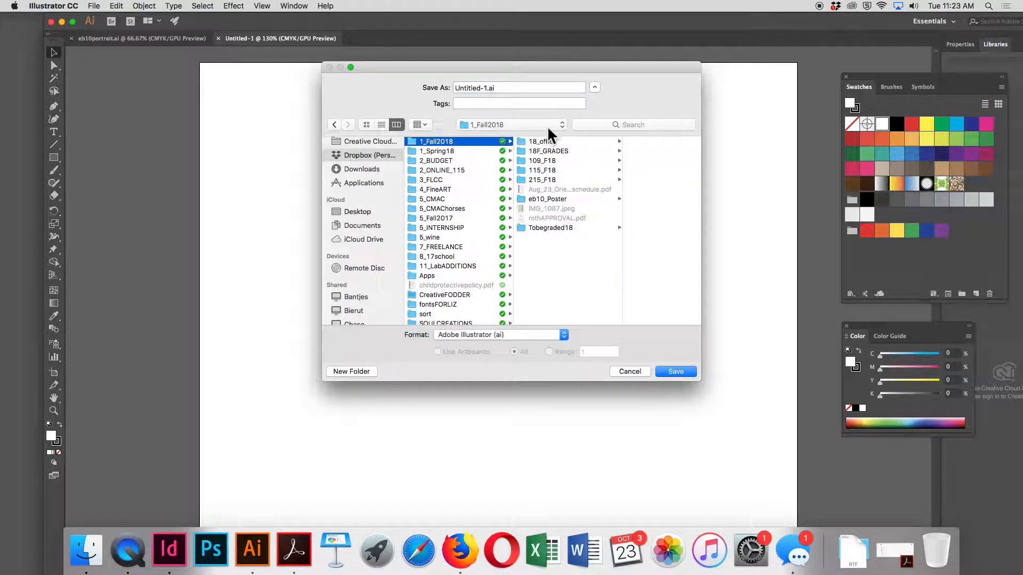
left_click(542, 170)
left_click(623, 218)
left_click(654, 199)
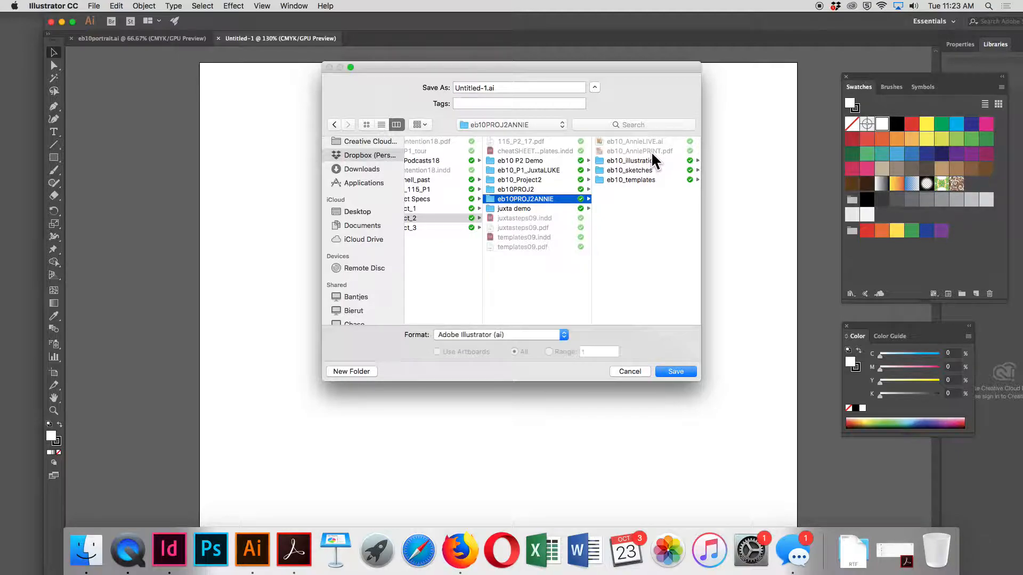
Name the file eb10_ANNIEdemoLIVE.ai and save it in Illustrator CC format with the default options
left_click(487, 87)
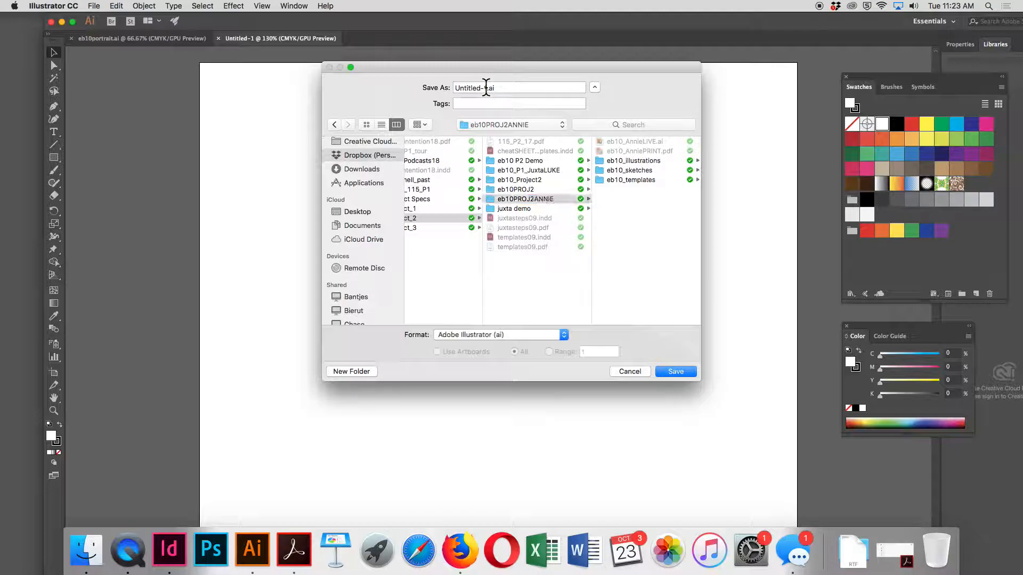
type("eb10_")
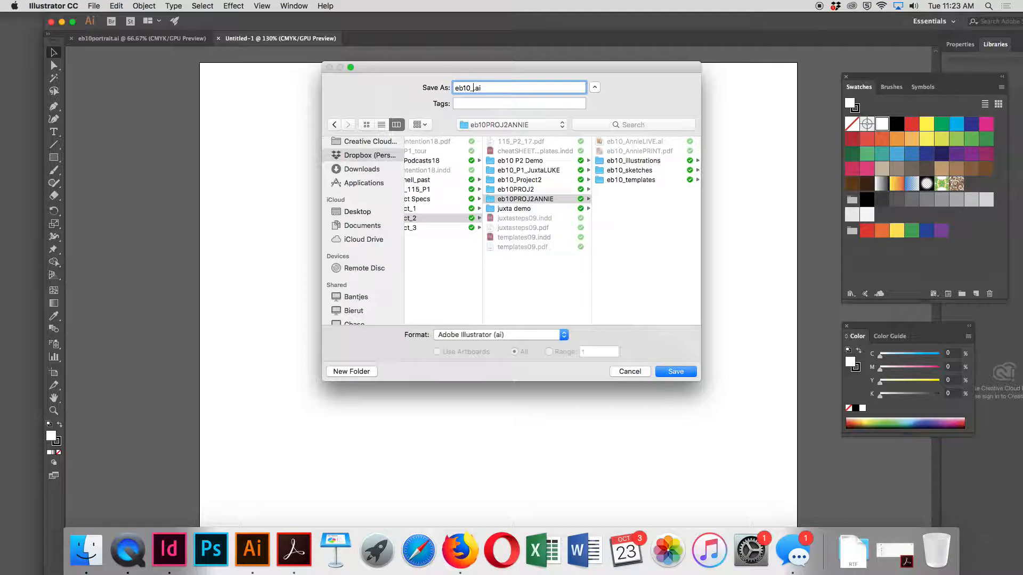
type("ANNIEdemoLIVE")
left_click(679, 367)
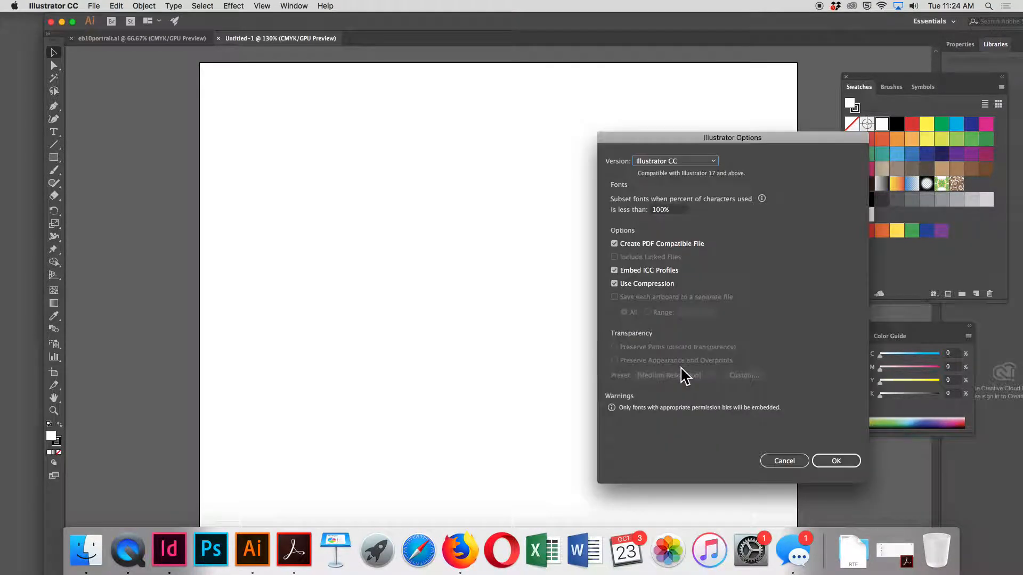
left_click(837, 460)
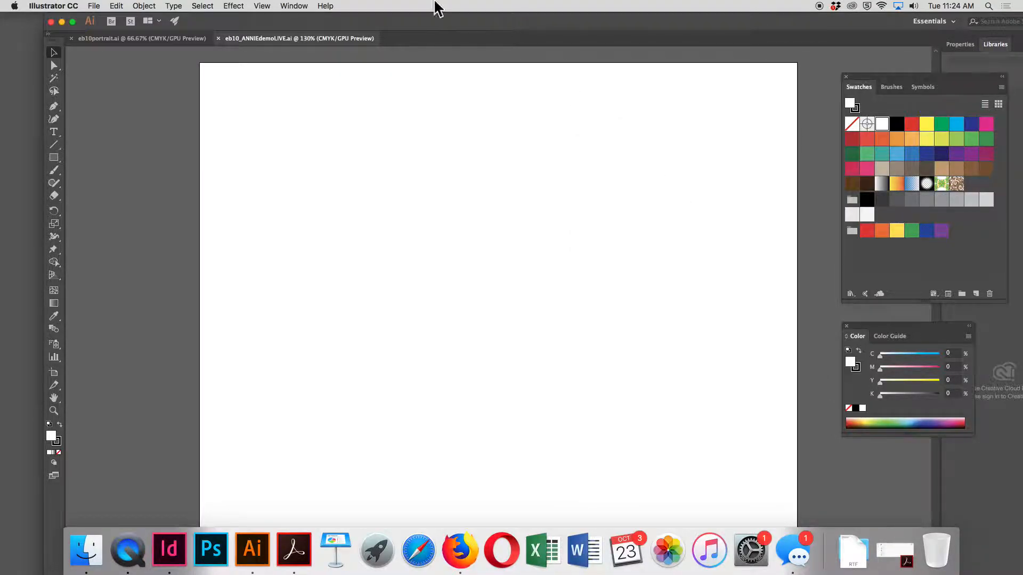
Show the Layers panel and place it beside the Swatches panel, clear of the artboard
key("super+1")
key("super+minus")
left_click(294, 6)
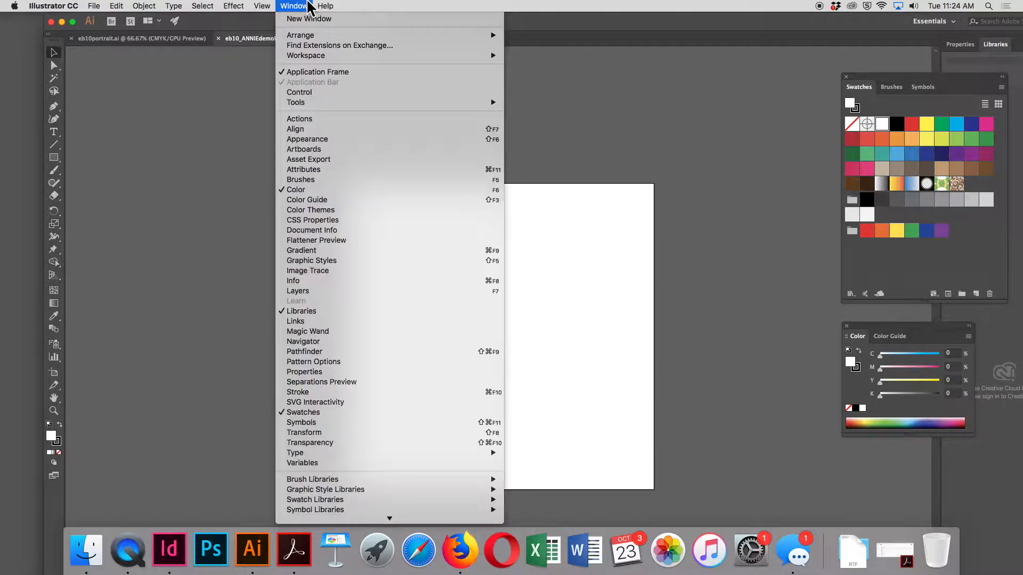
left_click(333, 294)
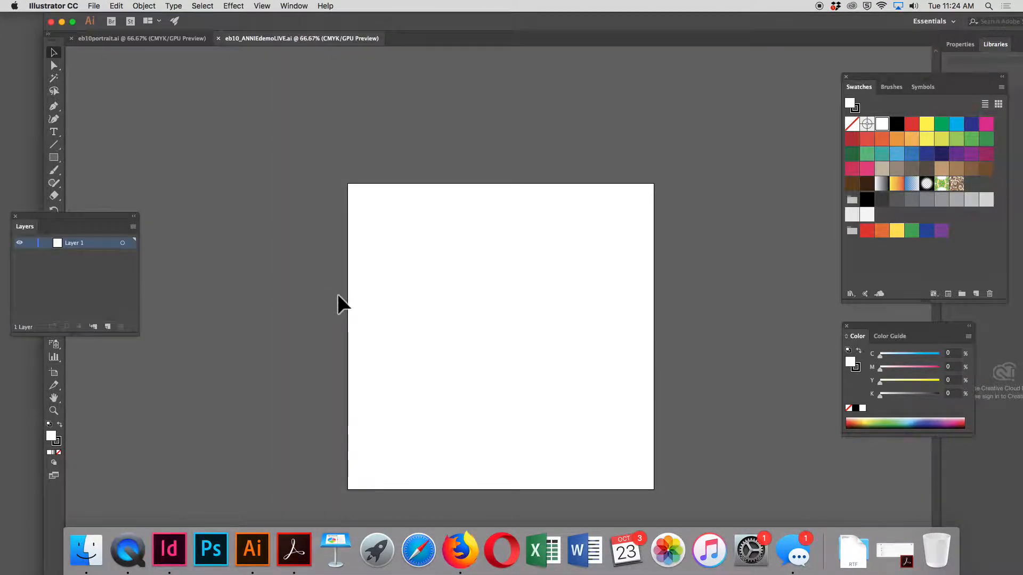
left_click_drag(62, 222, 760, 67)
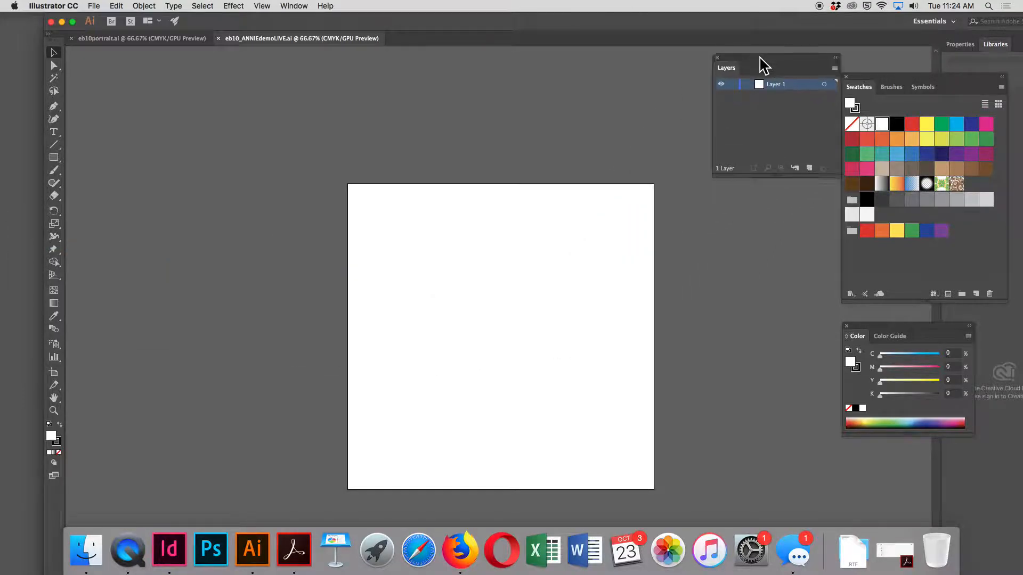
Rename Layer 1 to "figure"
double_click(784, 96)
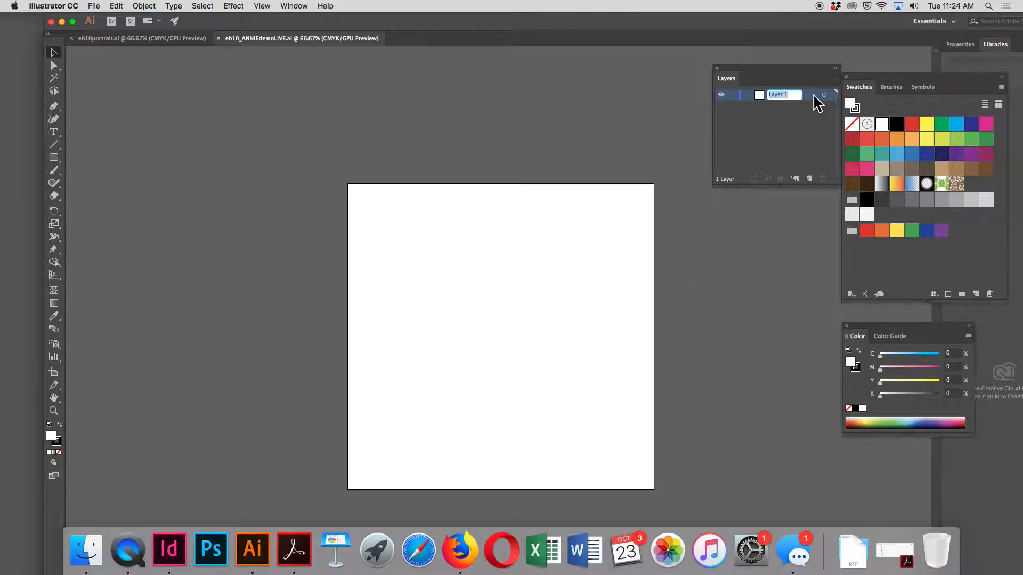
type("figure")
key("Return")
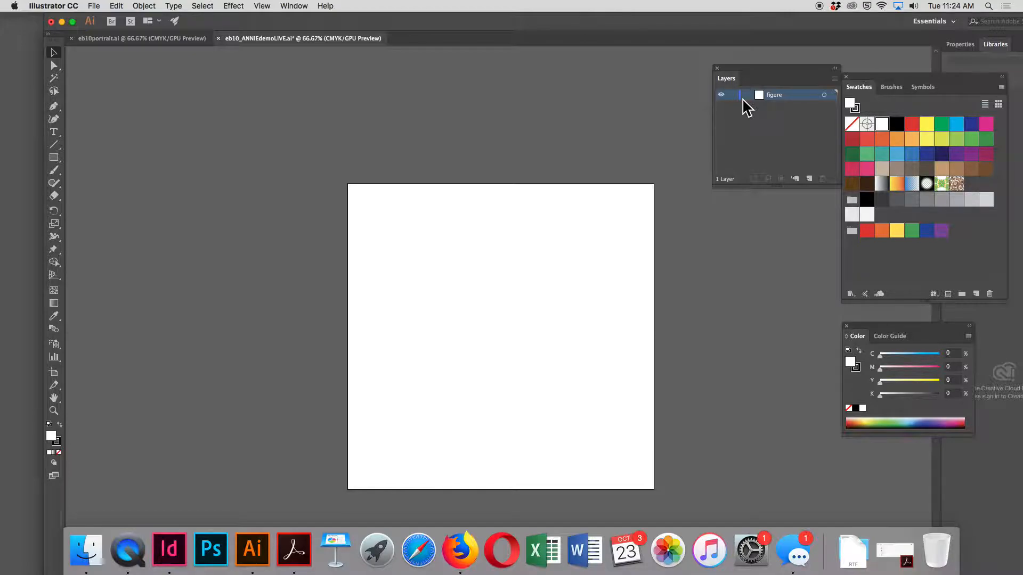
In eb10portrait.ai, enlarge the Layers panel to show every layer, and copy all the unlocked portrait artwork
left_click(86, 39)
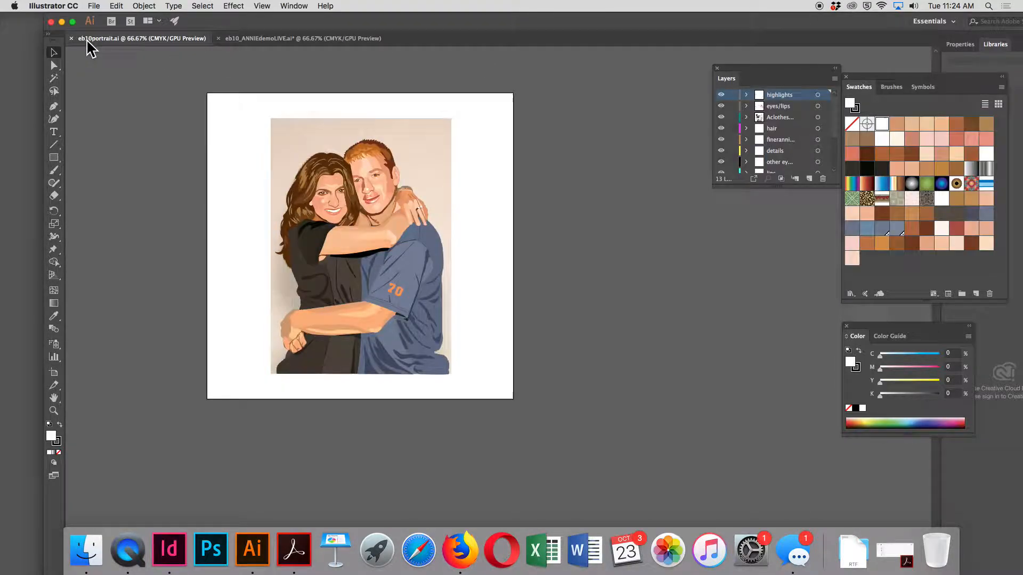
left_click_drag(836, 184, 850, 466)
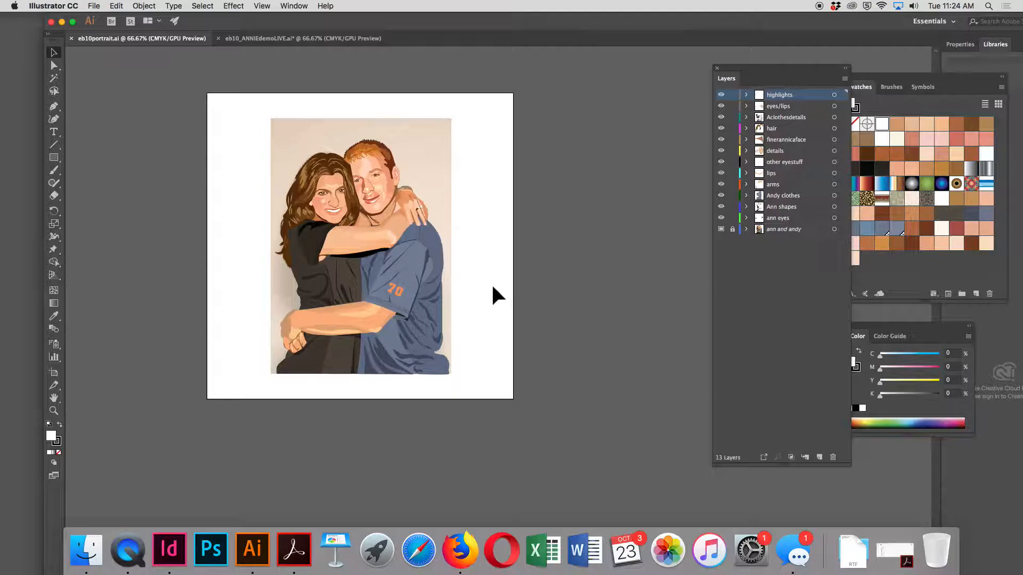
left_click_drag(267, 130, 508, 394)
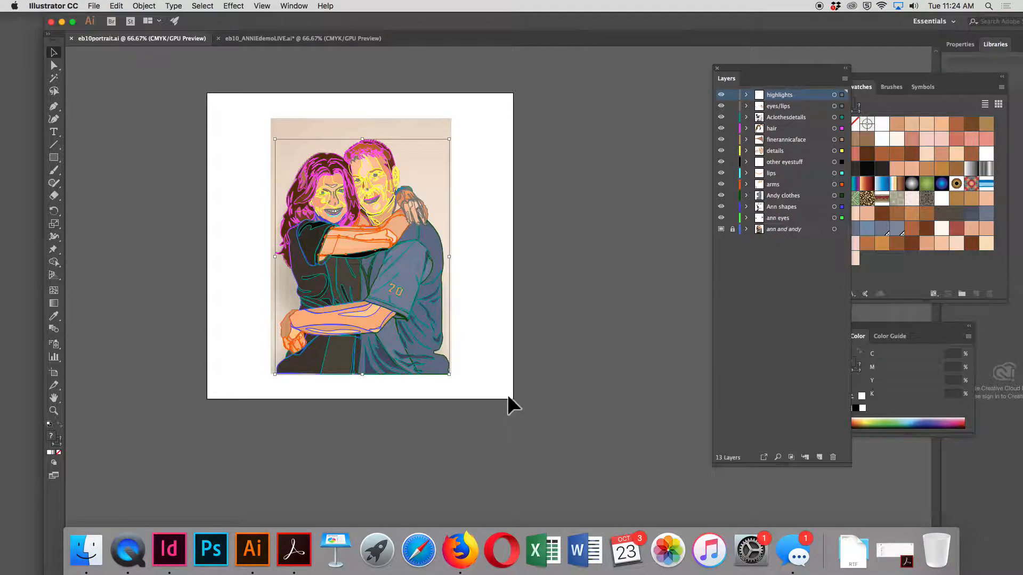
left_click(117, 6)
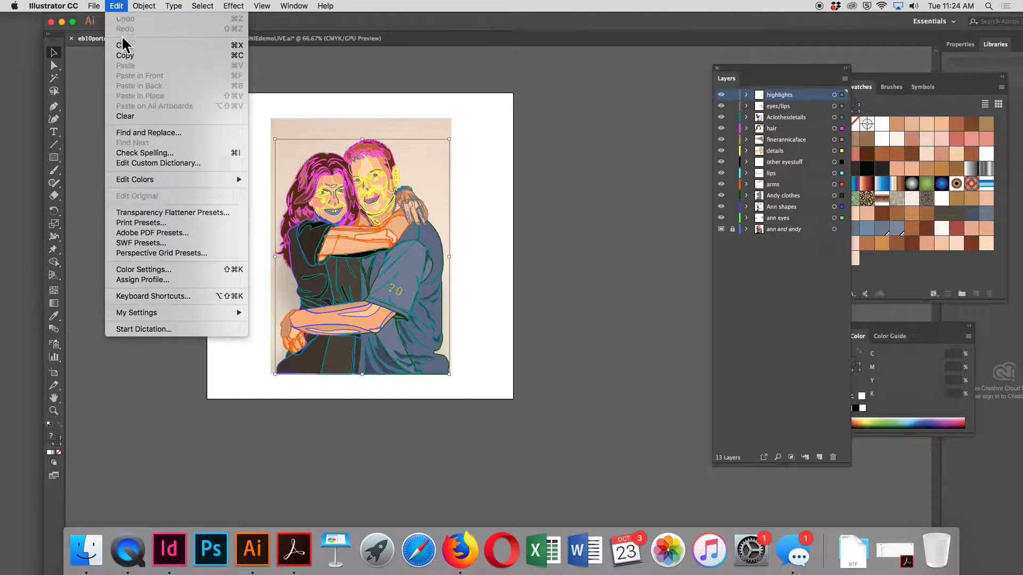
left_click(126, 54)
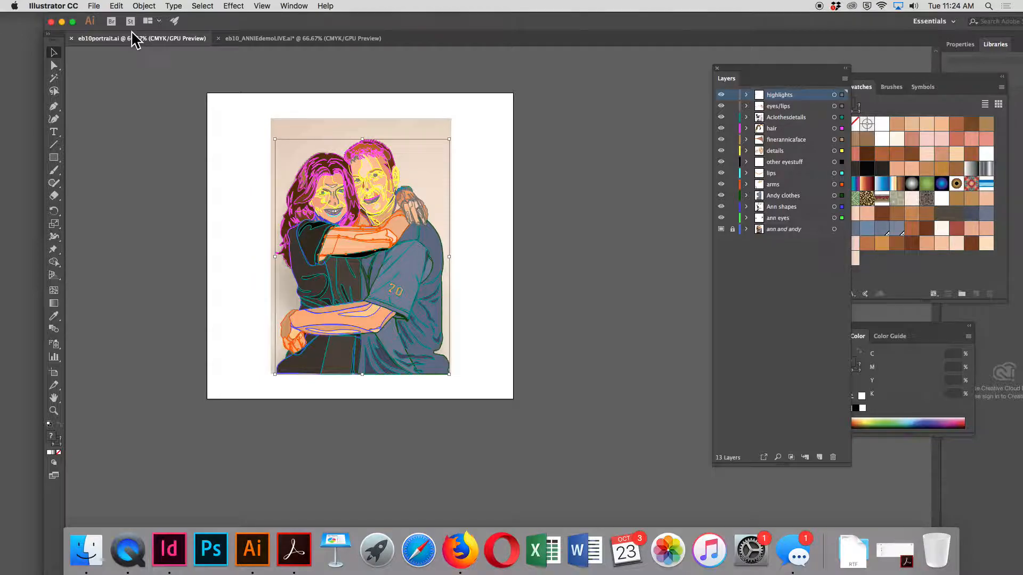
Paste the portrait artwork onto the figure layer of eb10_ANNIEdemoLIVE.ai and group it
left_click(278, 39)
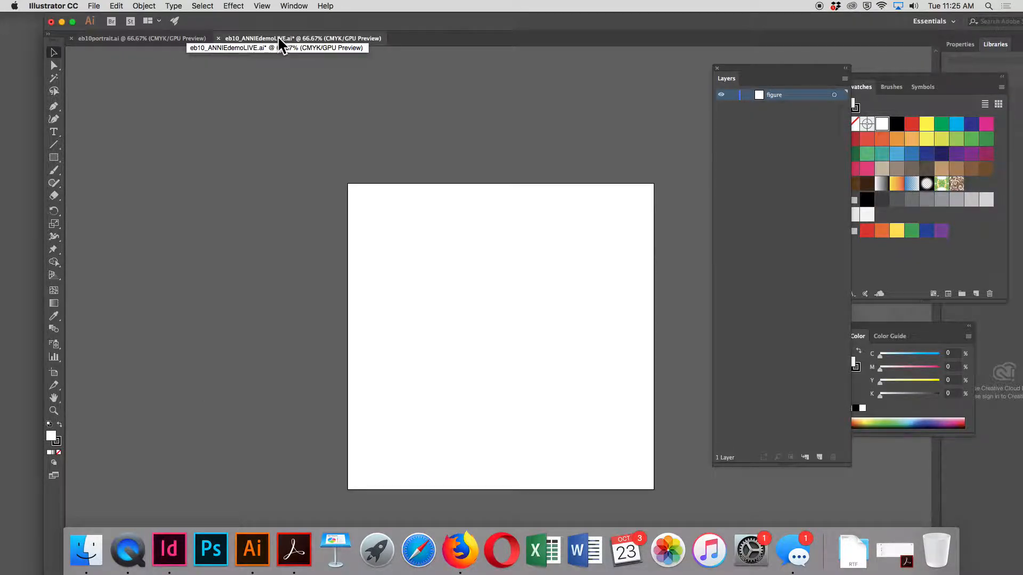
left_click(115, 5)
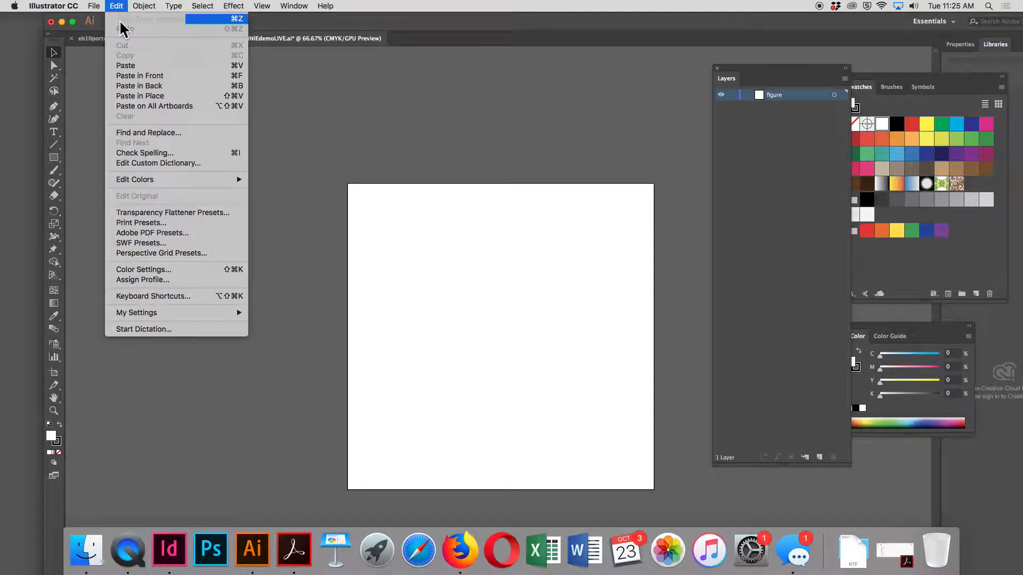
left_click(128, 66)
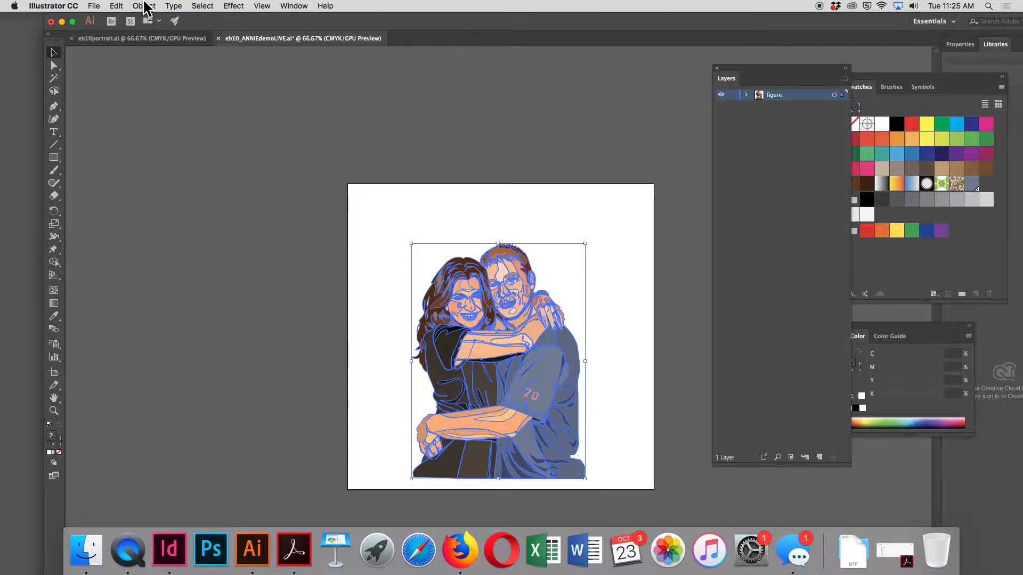
left_click(144, 6)
left_click(142, 47)
left_click(487, 145)
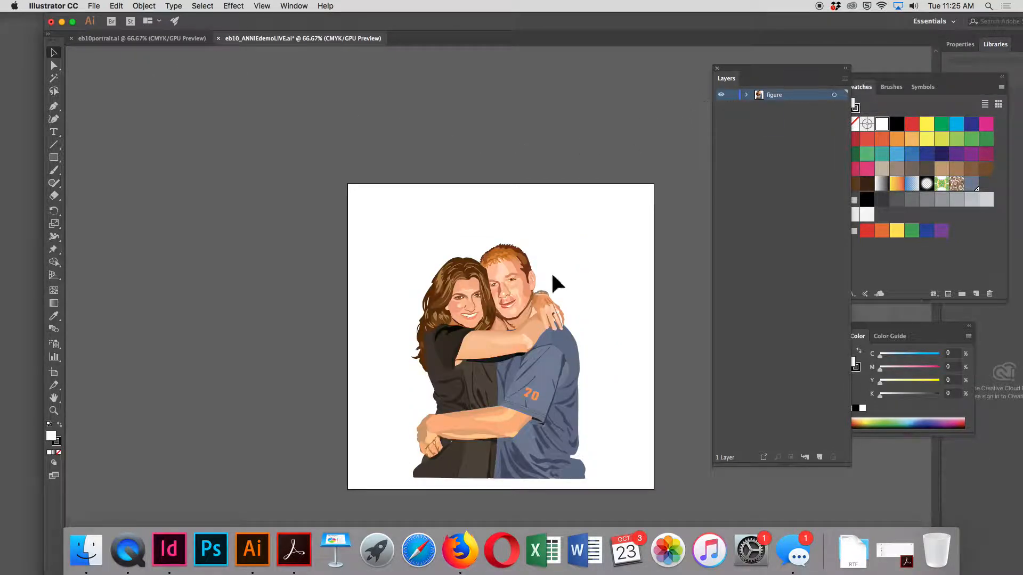
Move the grouped couple up and scale it proportionally to fill the artboard's full height
left_click(547, 338)
left_click_drag(553, 327, 512, 330)
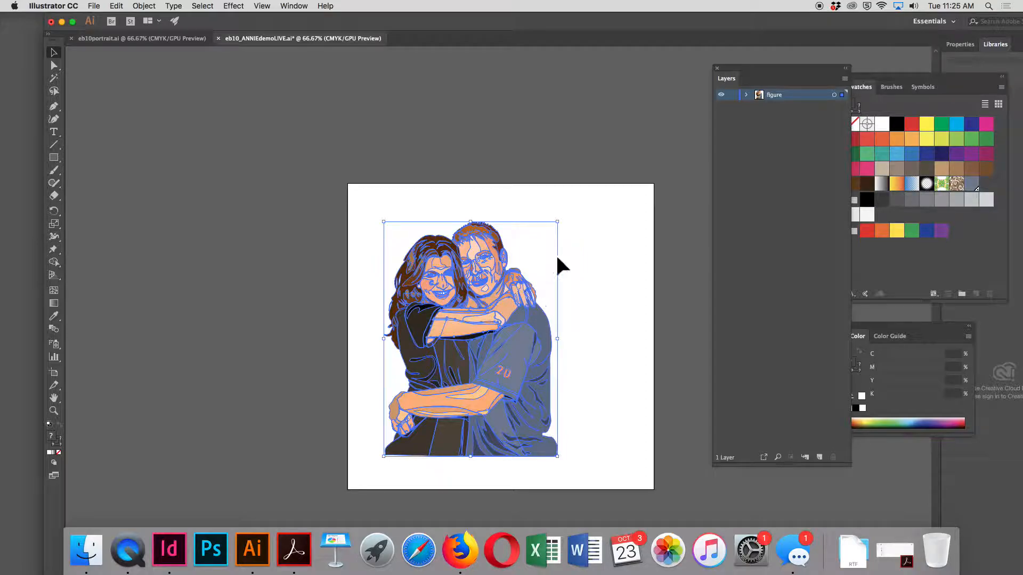
left_click_drag(557, 221, 586, 184)
left_click_drag(586, 457, 618, 489)
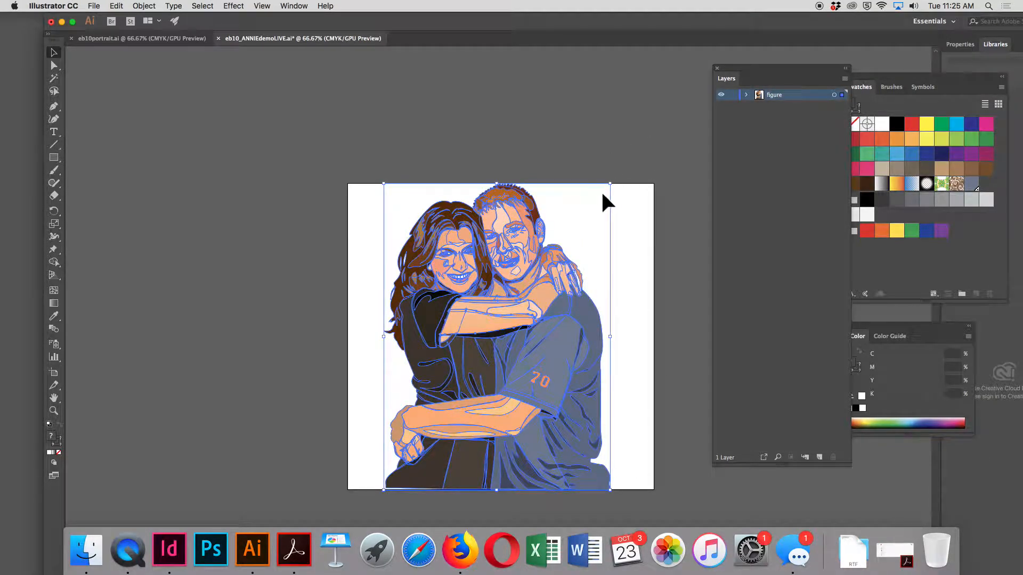
Shrink the grouped couple to about half the artboard's height in its lower-right area, and lock the figure layer
left_click_drag(611, 185, 504, 326)
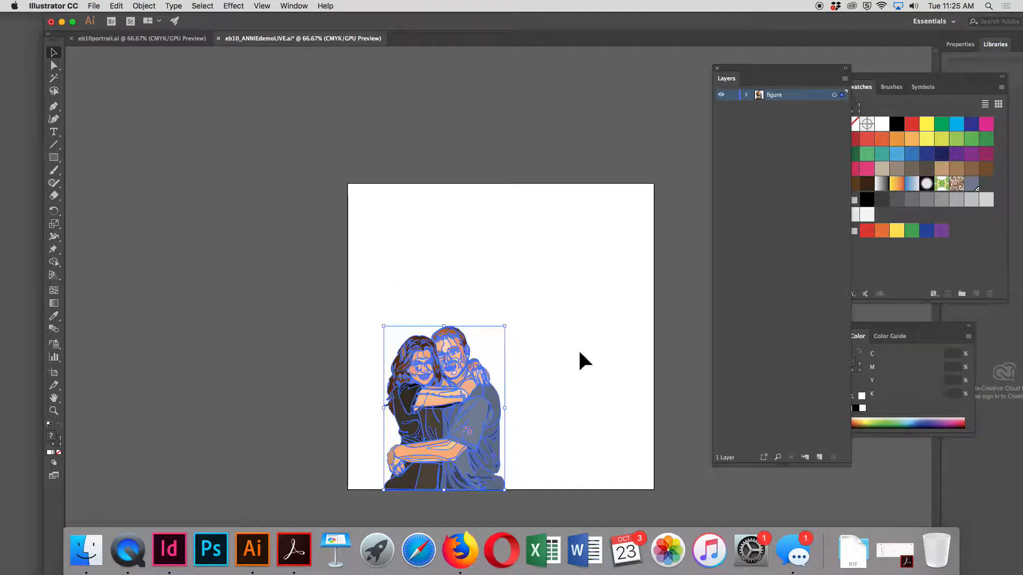
left_click(580, 355)
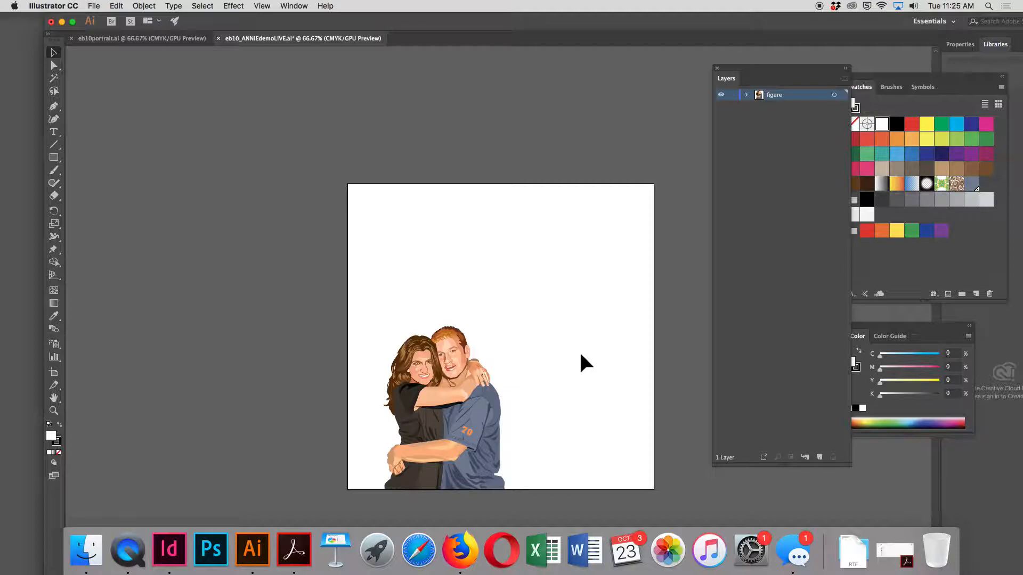
left_click_drag(439, 403, 557, 390)
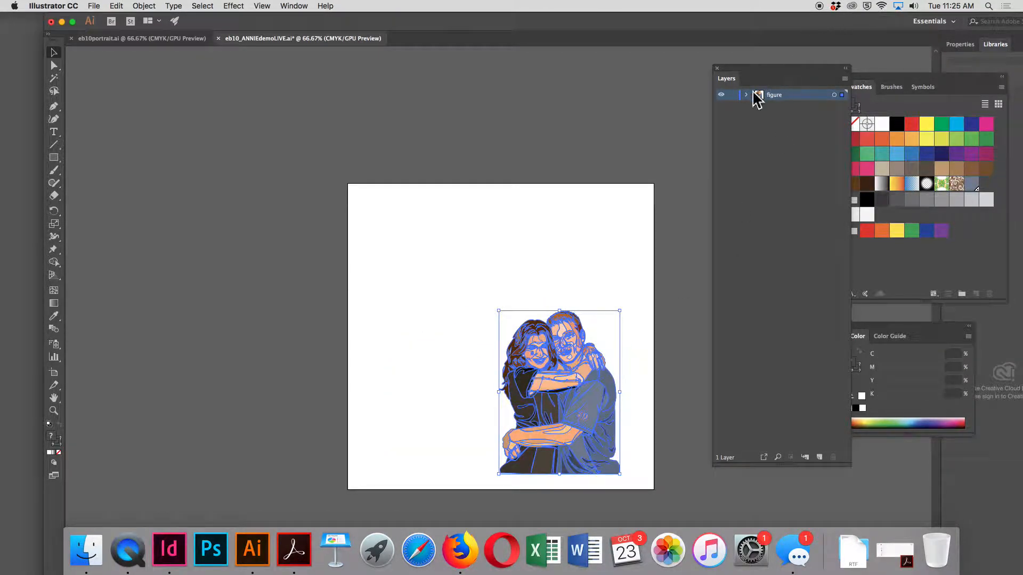
left_click(732, 95)
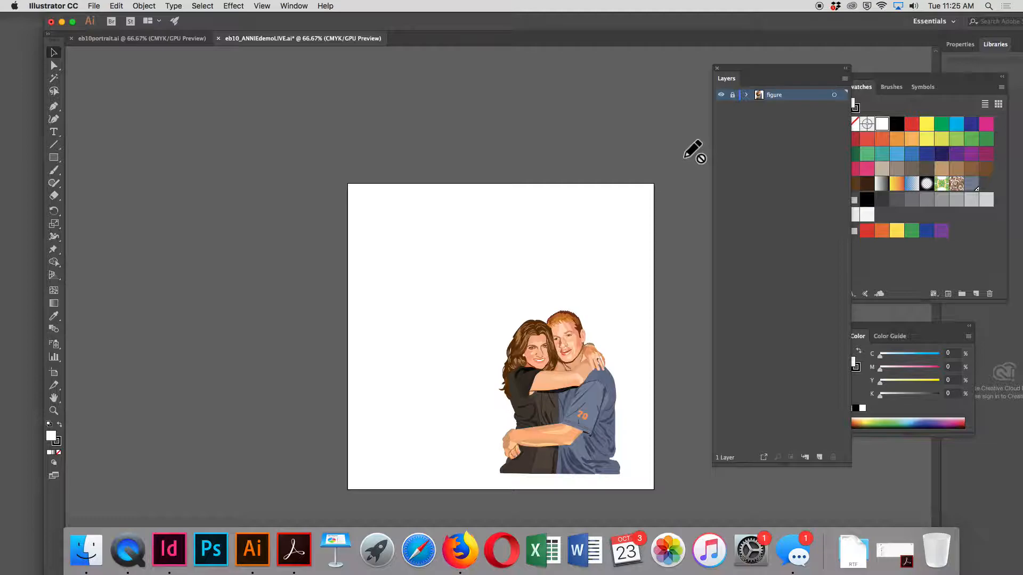
Open eb10_demoBACK.ai from the eb10_illustrations folder and bring the whole square composition into view
left_click(93, 7)
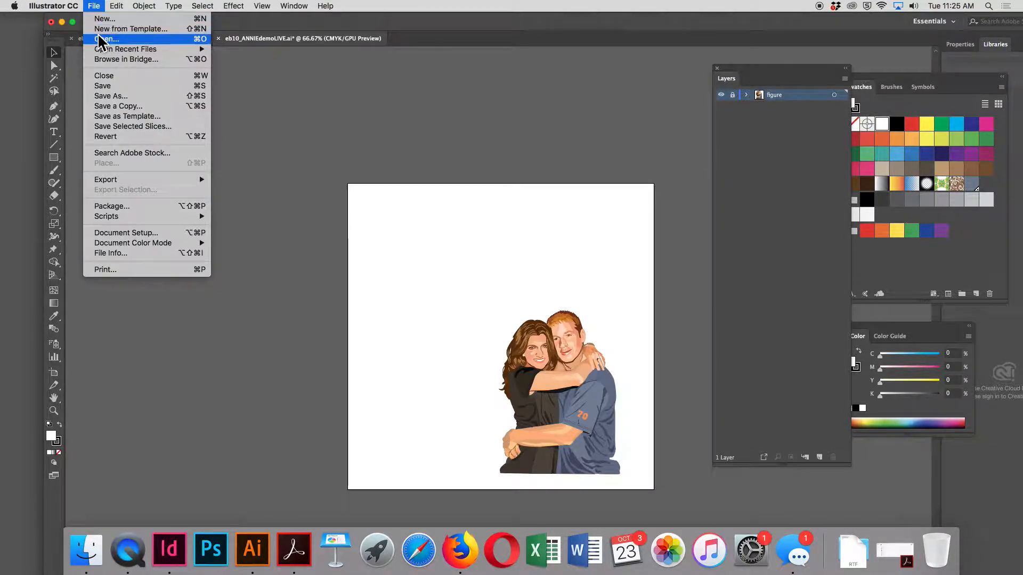
left_click(111, 43)
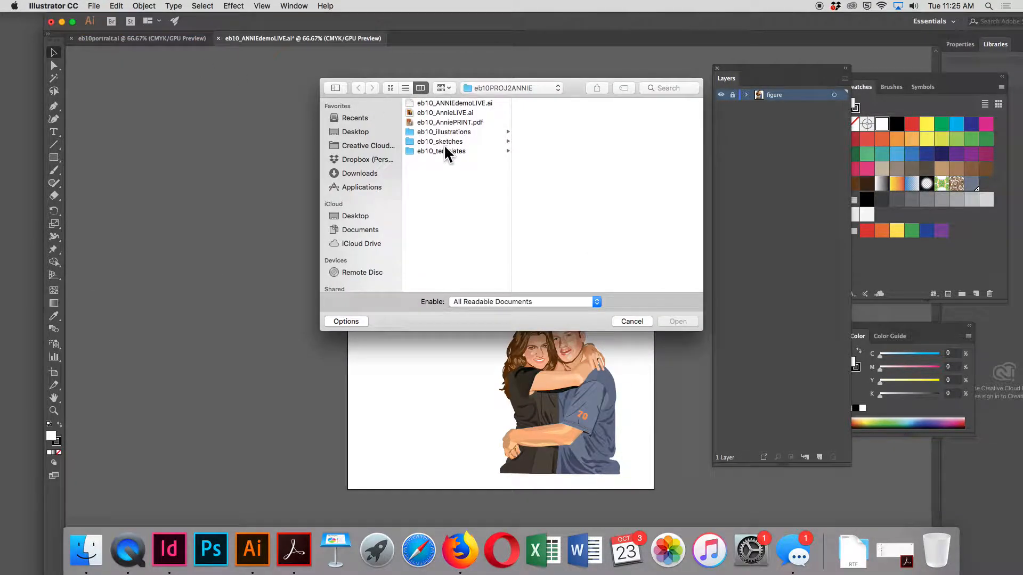
left_click(449, 133)
left_click(564, 103)
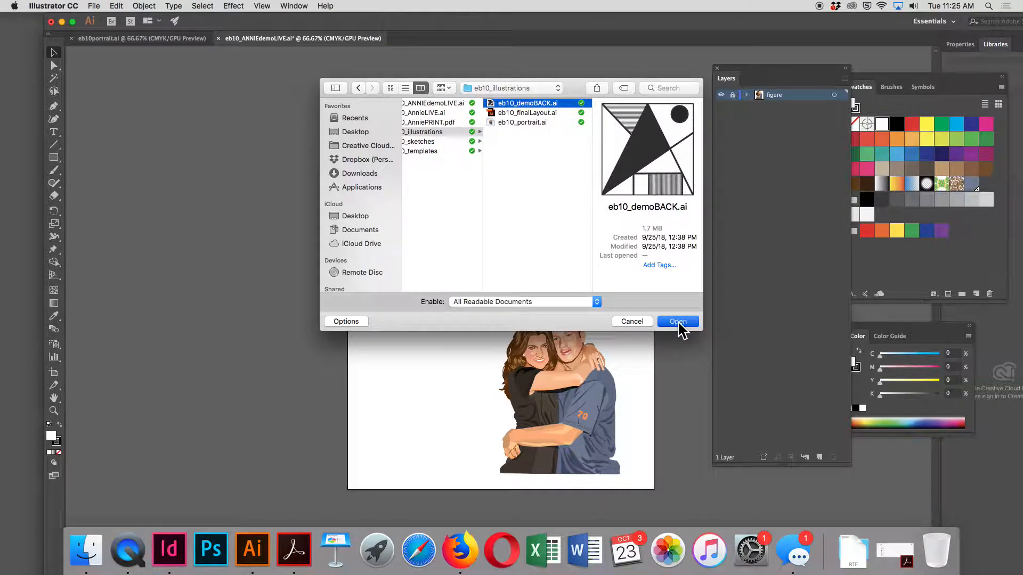
left_click(677, 323)
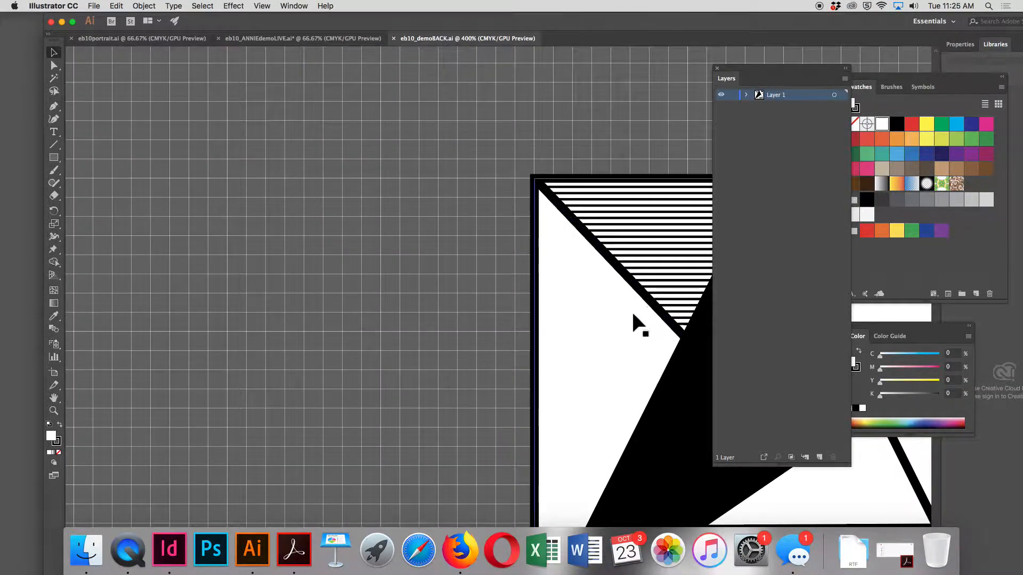
key("super+minus")
key("super+minus")
key("super+minus")
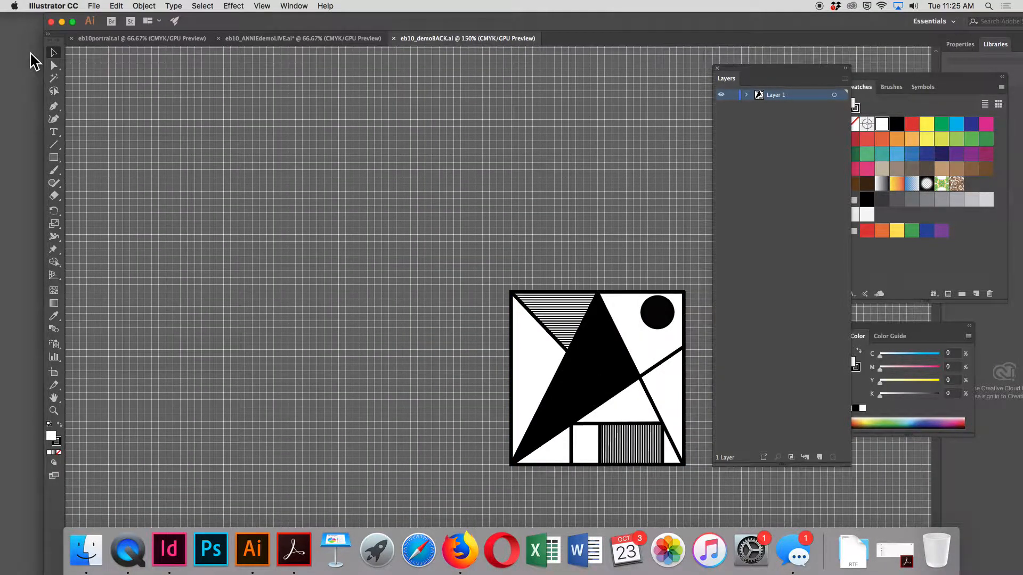
left_click(593, 353)
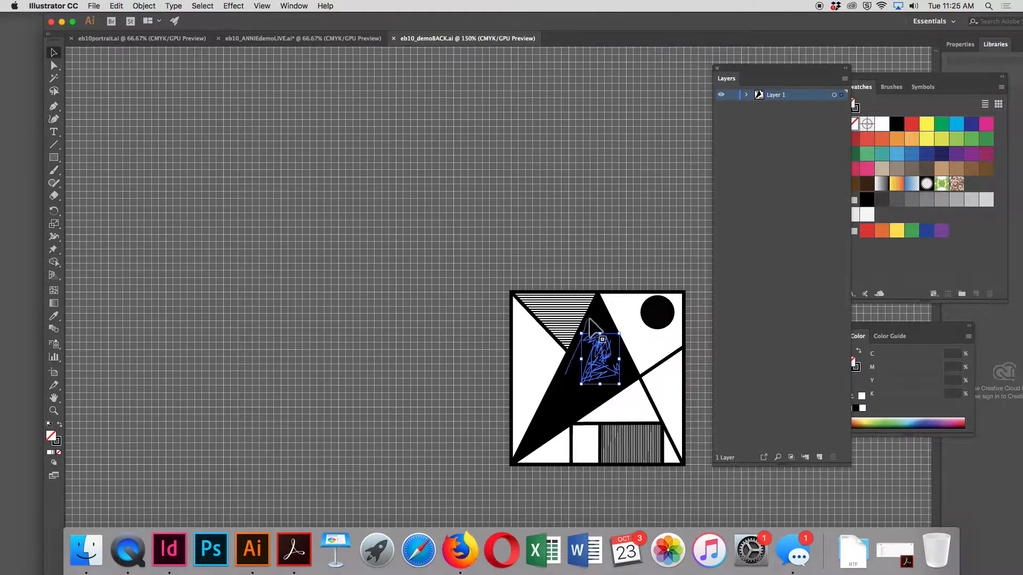
left_click(420, 280)
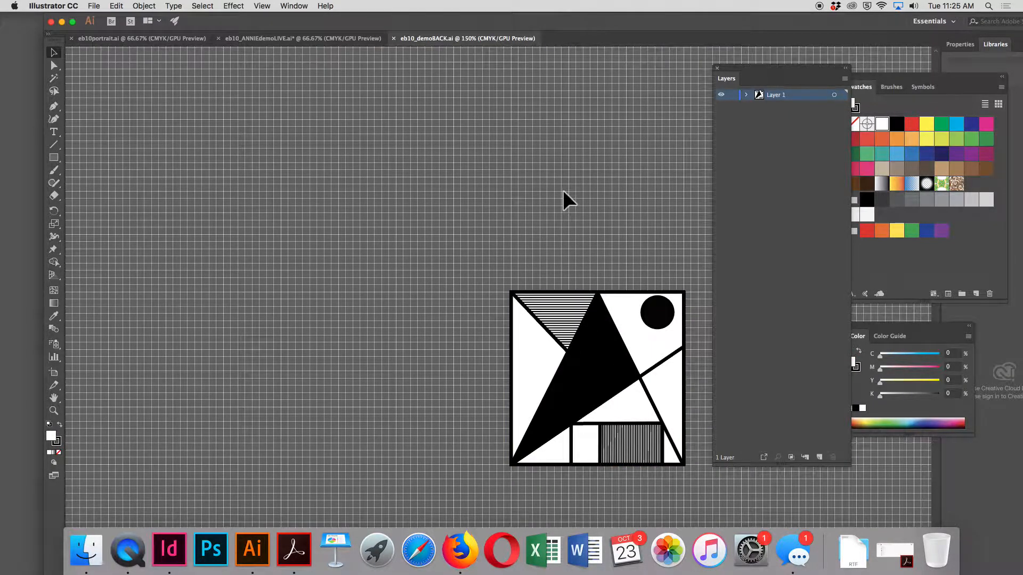
left_click(655, 319)
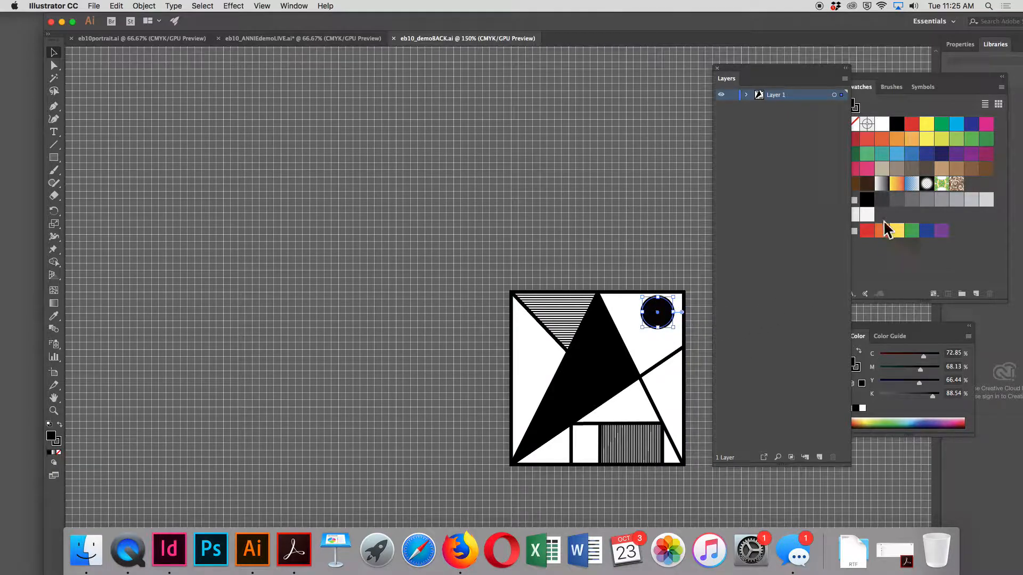
left_click(971, 154)
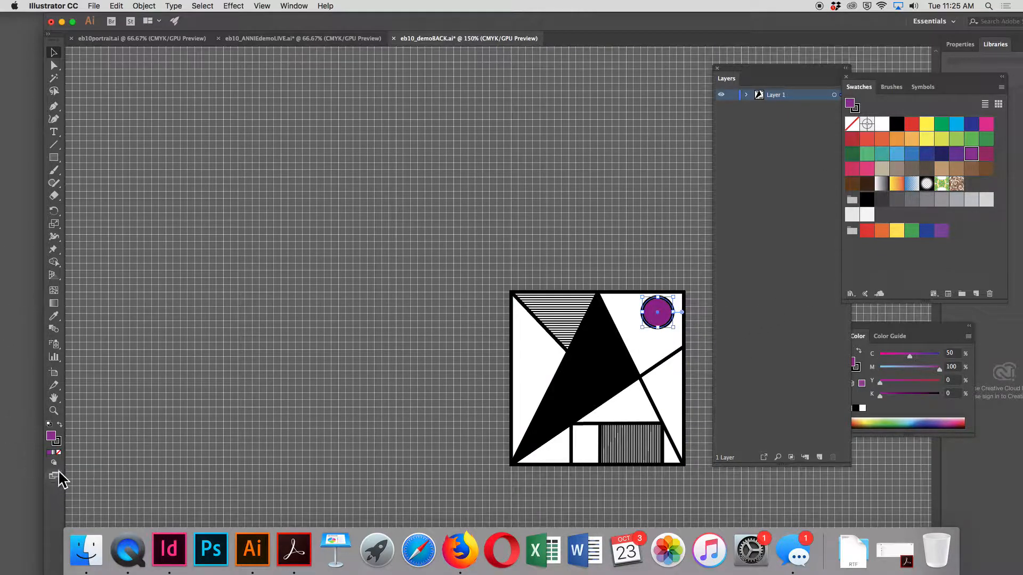
left_click(59, 452)
left_click(172, 470)
left_click(651, 326)
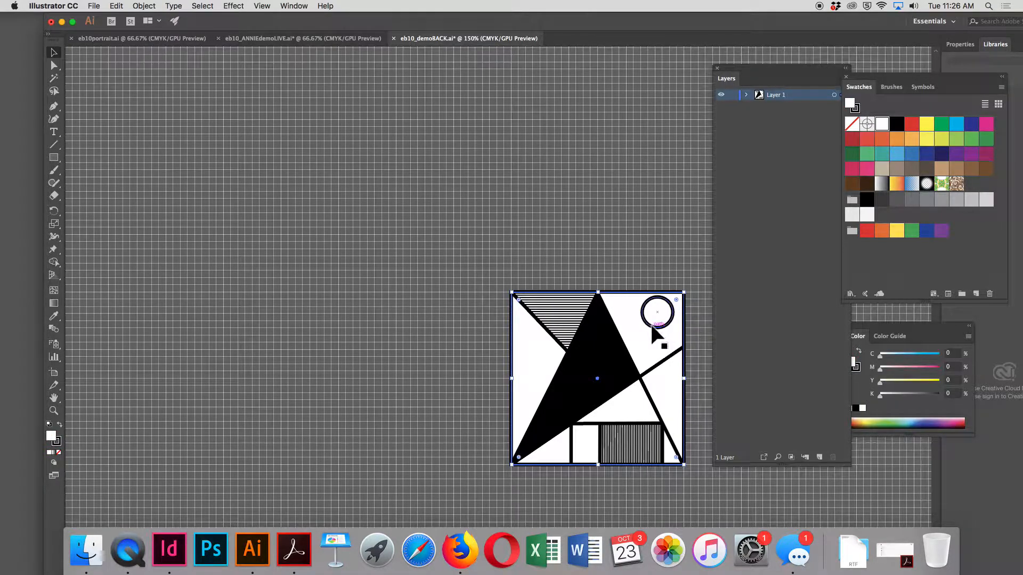
Fill the circle in the composition's upper-right corner with purple and remove its stroke
left_click(648, 324)
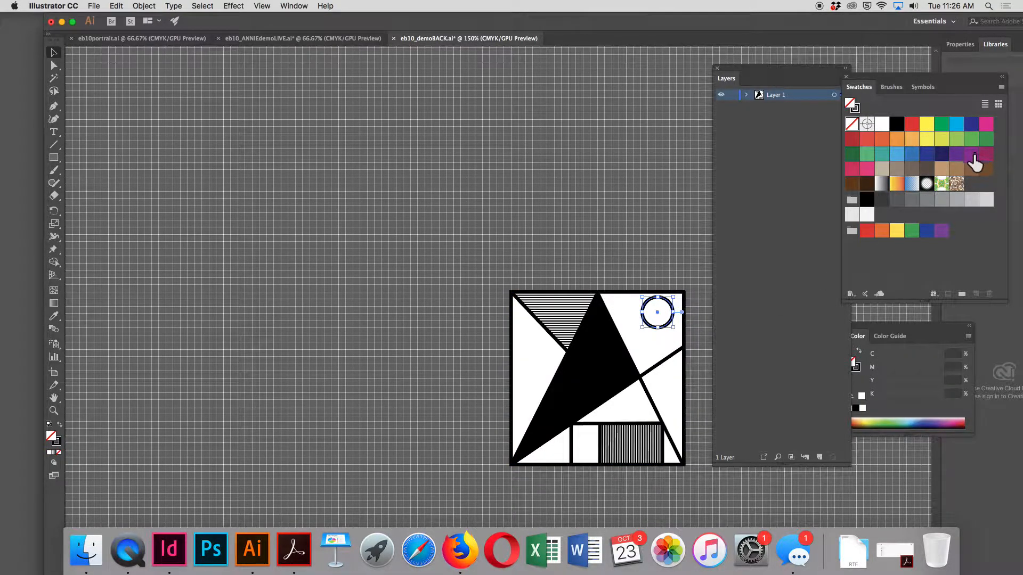
left_click(971, 155)
left_click(57, 443)
left_click(58, 453)
left_click(142, 439)
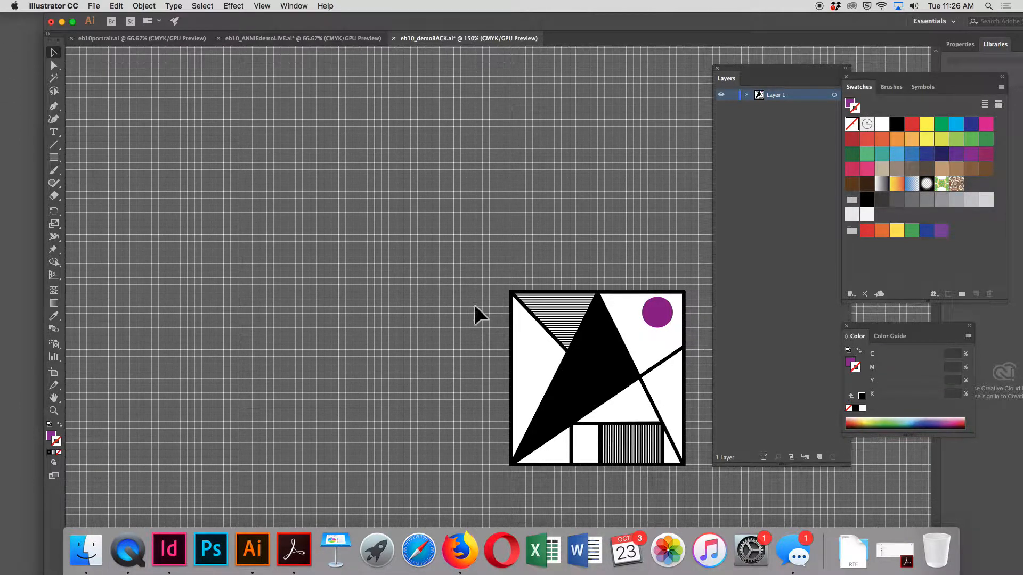
Copy all the background artwork in eb10_demoBACK.ai and switch to eb10_ANNIEdemoLIVE.ai
key("super+a")
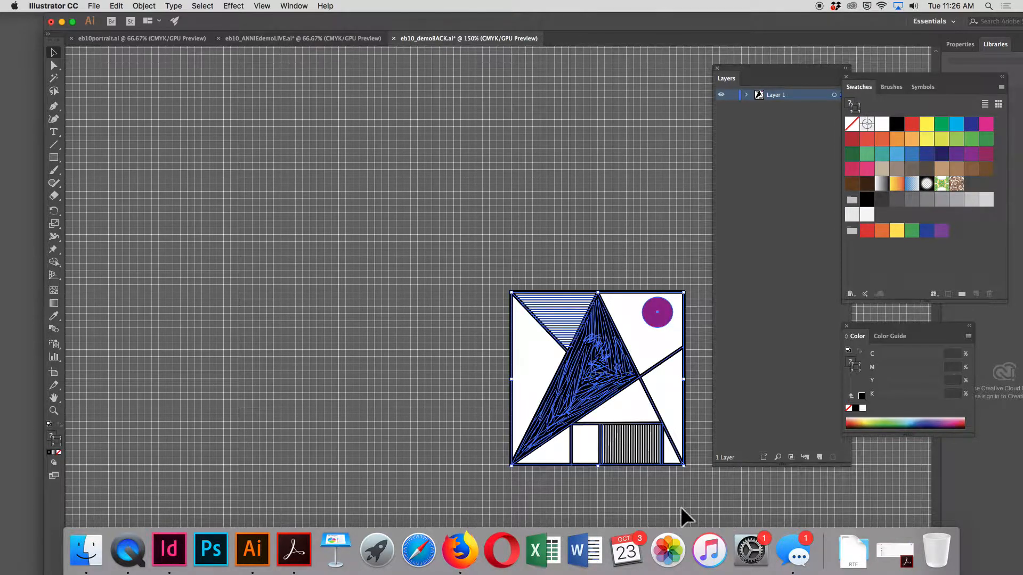
scroll(679, 509, "up", 1)
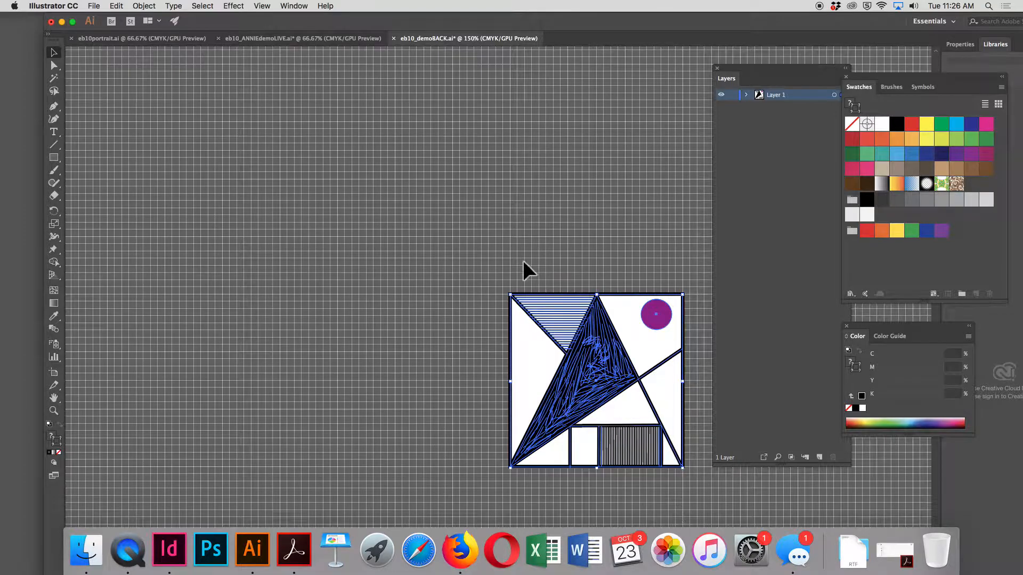
key("a")
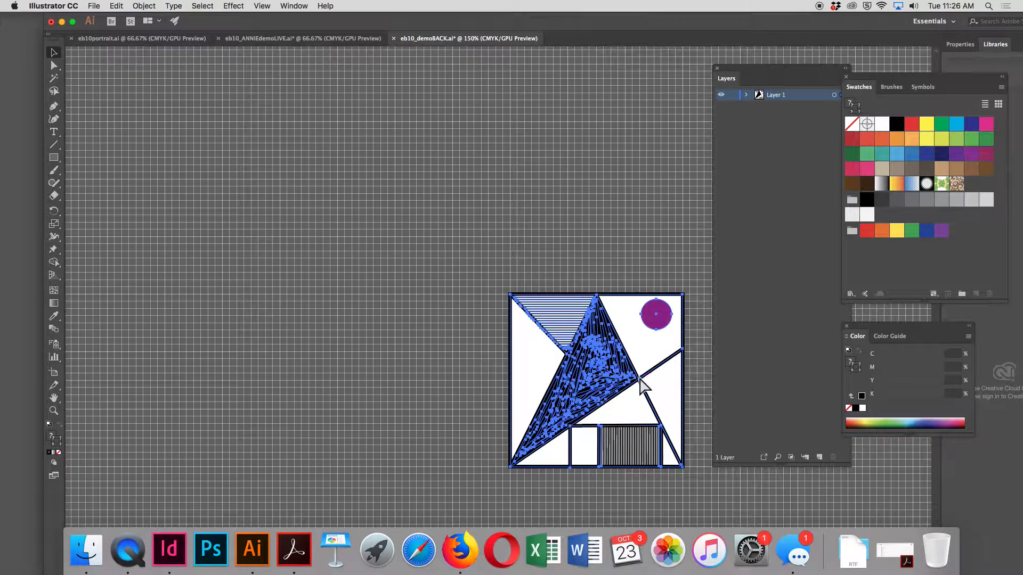
key("v")
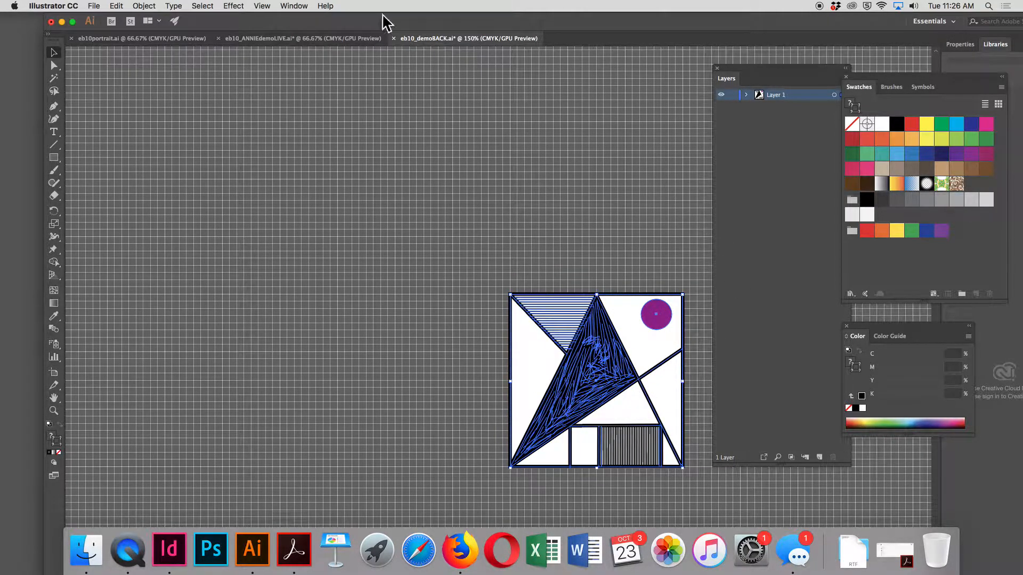
left_click(263, 39)
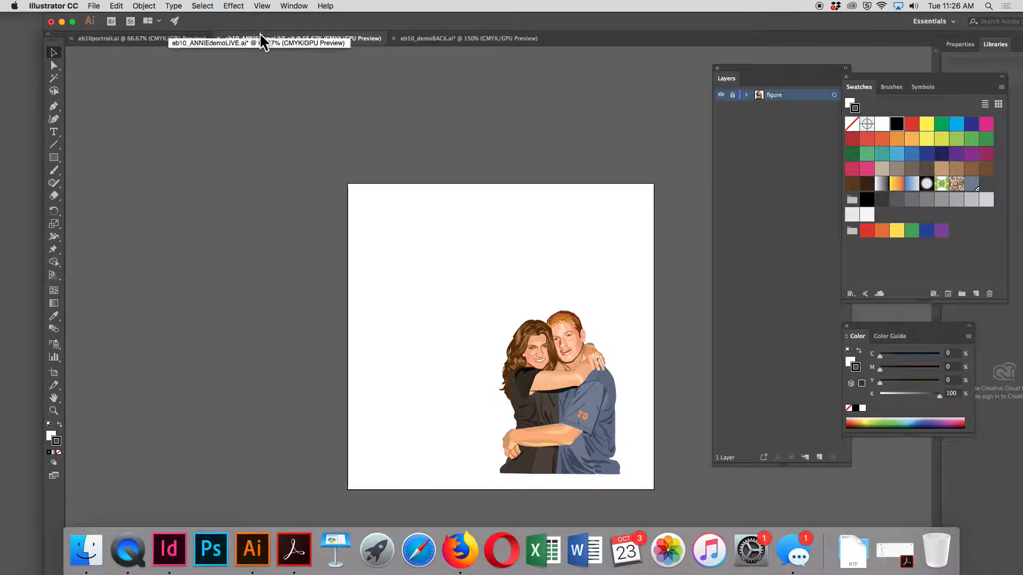
Add a new layer above the figure layer and name it back
left_click(819, 457)
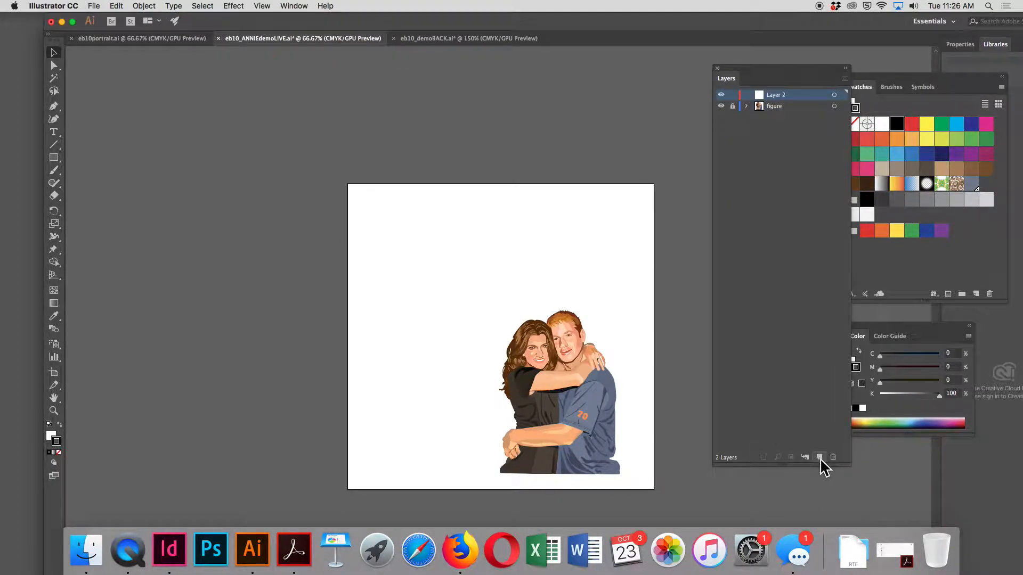
double_click(777, 95)
type("back")
key("Return")
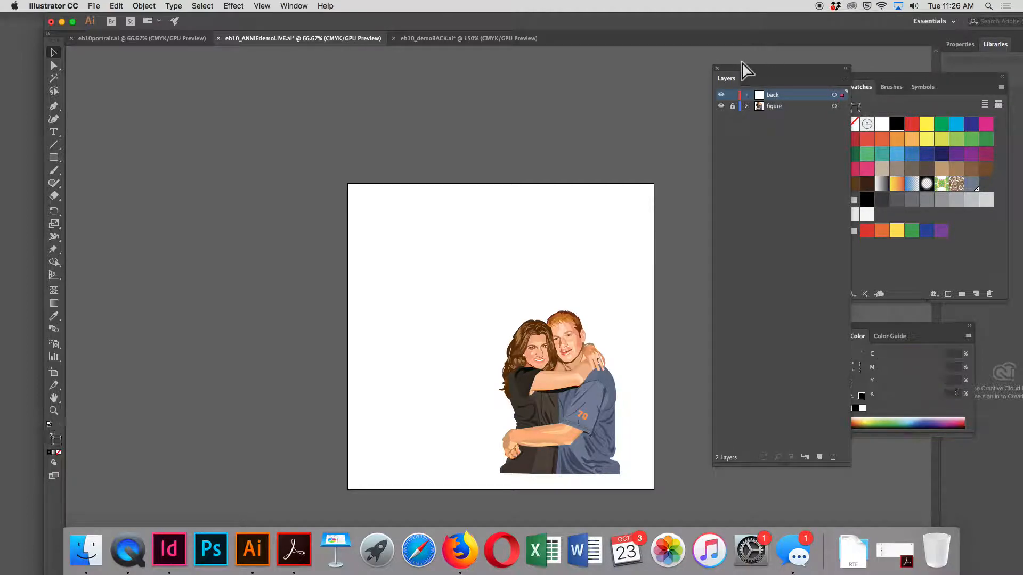
Paste the geometric background artwork onto the back layer and group it
key("super+v")
left_click(144, 5)
left_click(149, 46)
Move the background group to the artboard's upper-left corner and scale it proportionally to nearly fill the artboard, leaving an even margin
left_click_drag(459, 320, 354, 216)
left_click_drag(412, 260, 418, 238)
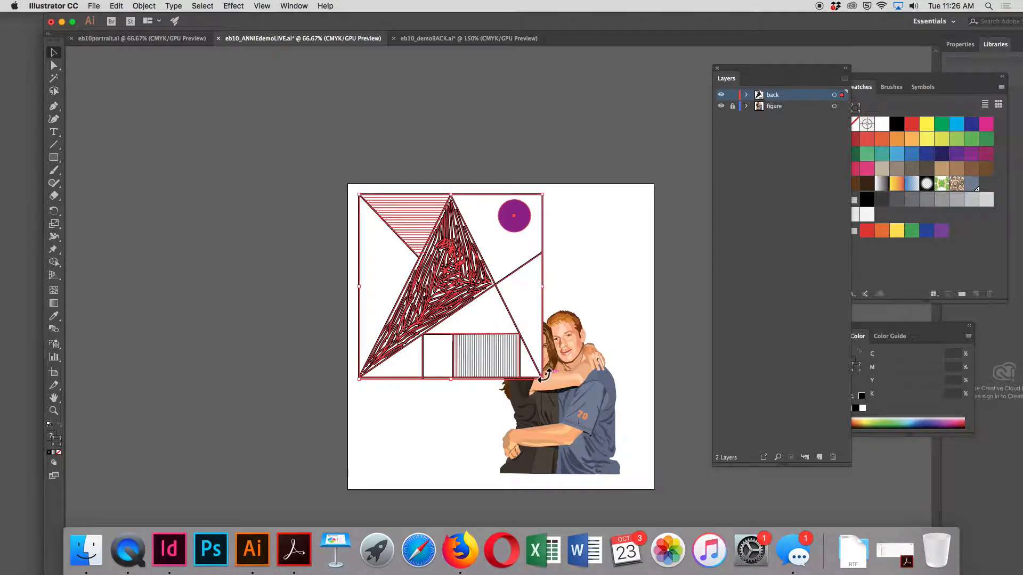
left_click_drag(543, 376, 644, 477)
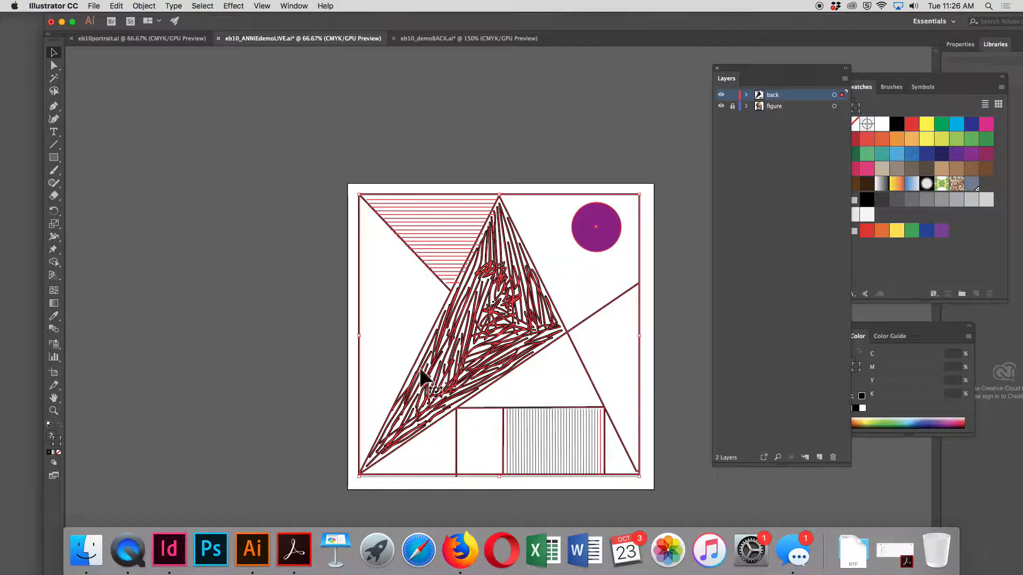
Move the back layer below the figure layer so the couple sits in front of the background
left_click_drag(794, 99, 794, 126)
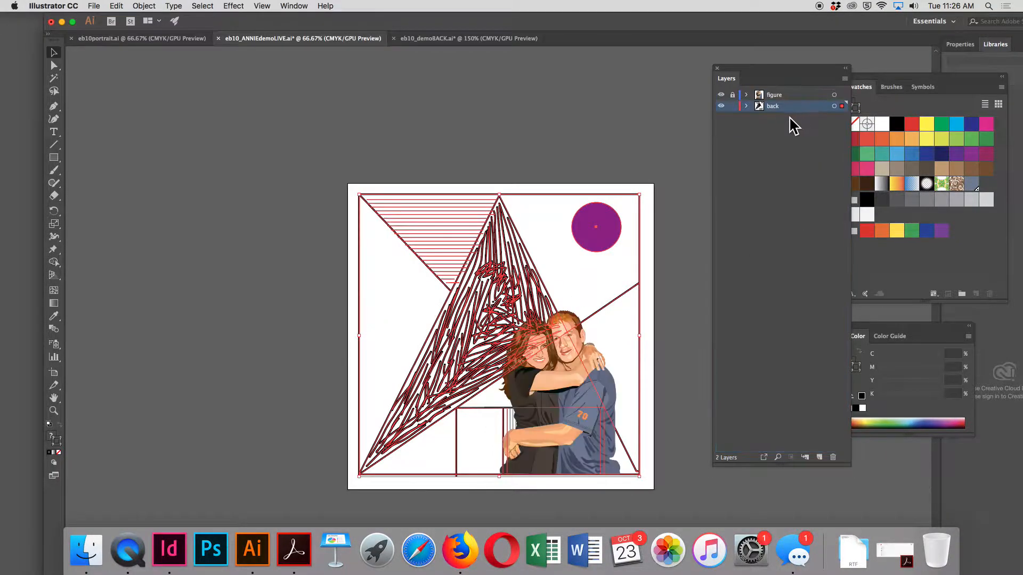
left_click(171, 148)
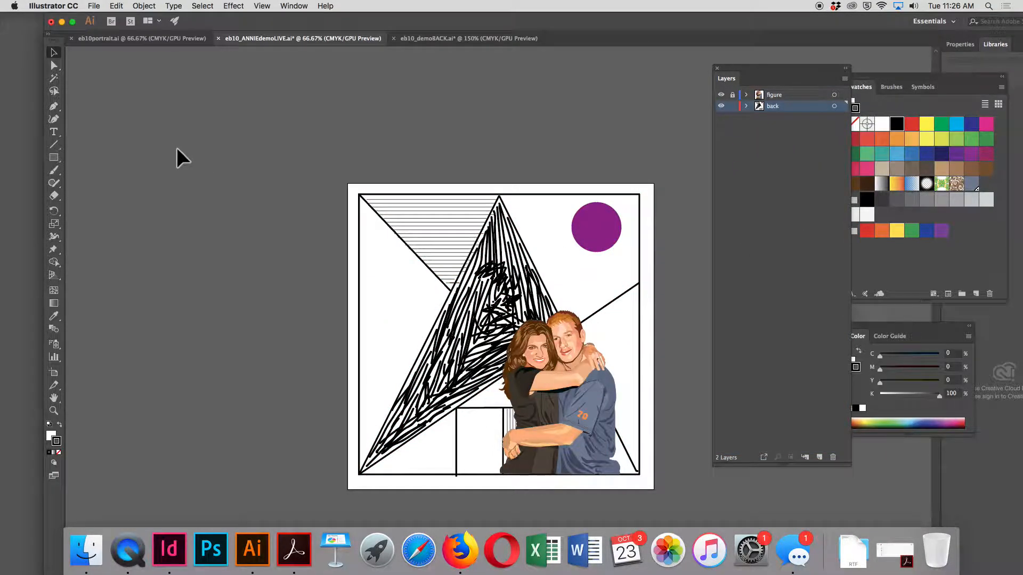
left_click(471, 301)
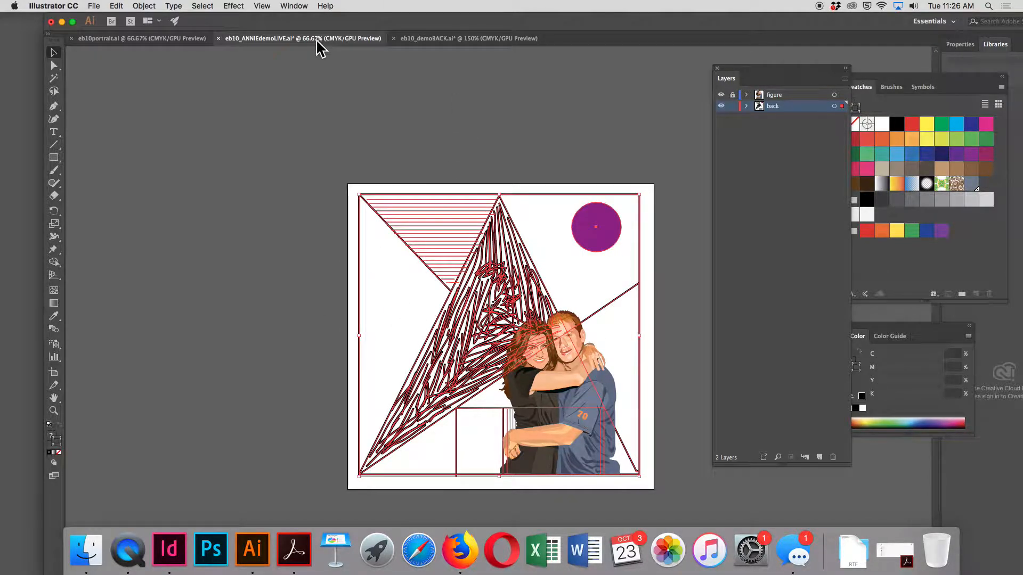
left_click(160, 267)
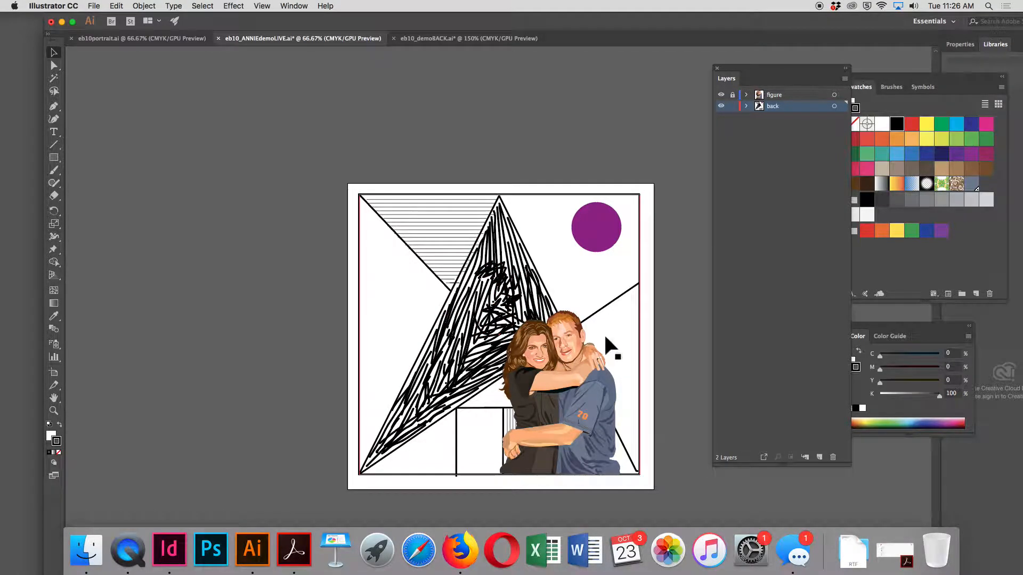
Draw a triangle over the scribbled area with the Pen tool, filled black with no stroke
left_click(53, 106)
left_click(499, 195)
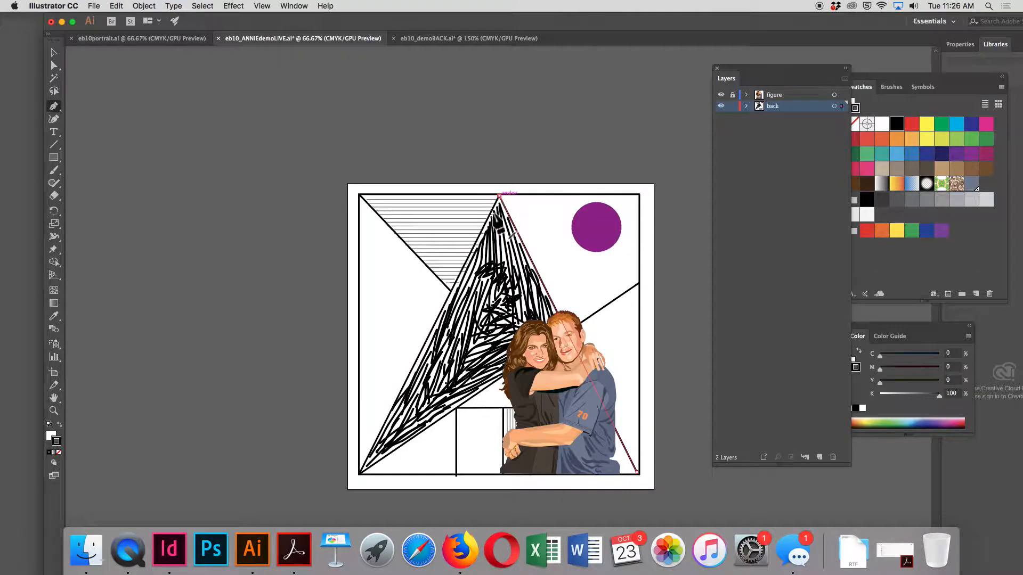
left_click(361, 472)
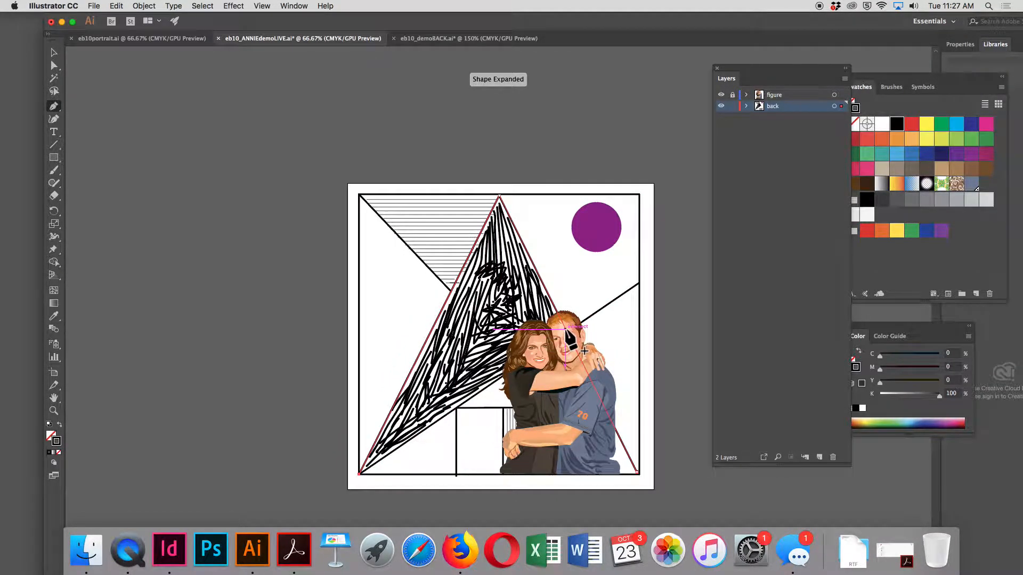
left_click(499, 197)
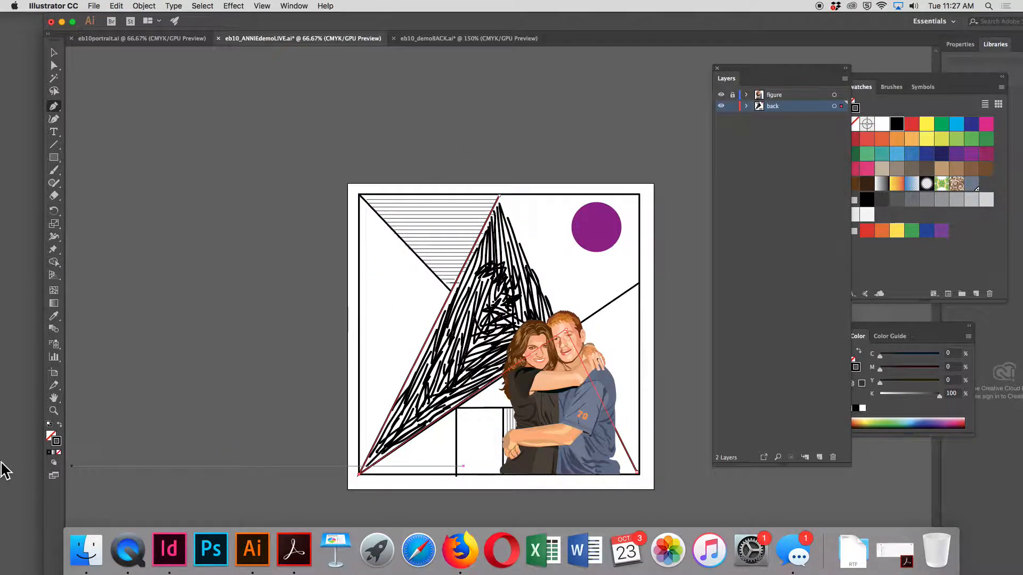
left_click(59, 424)
left_click(53, 53)
left_click(110, 100)
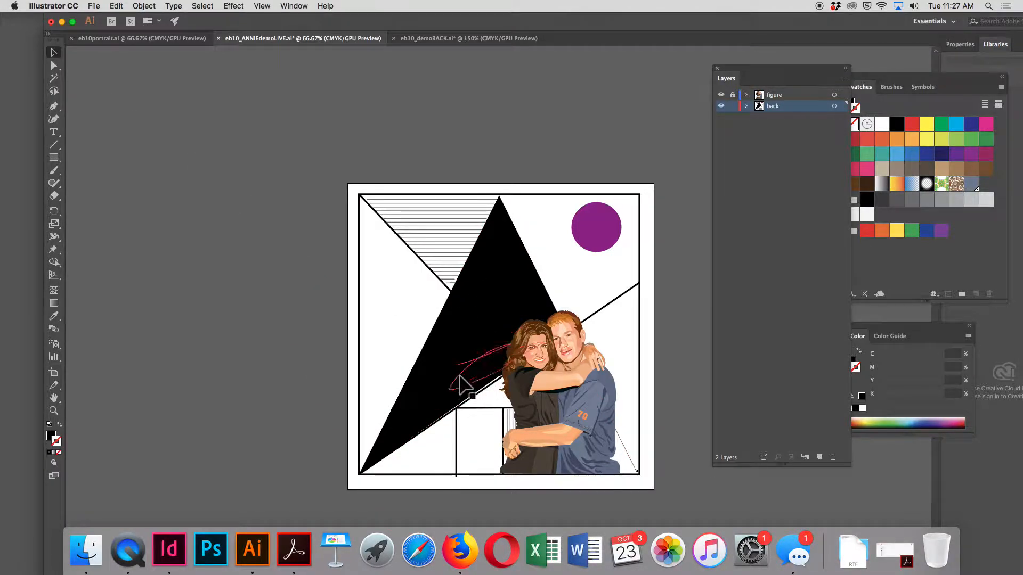
key("super+a")
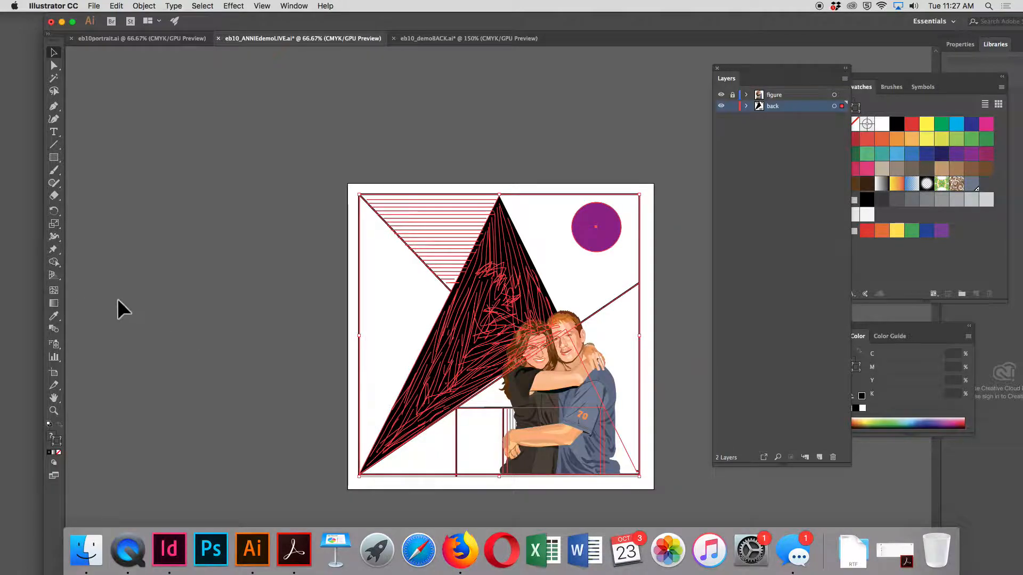
left_click(169, 240)
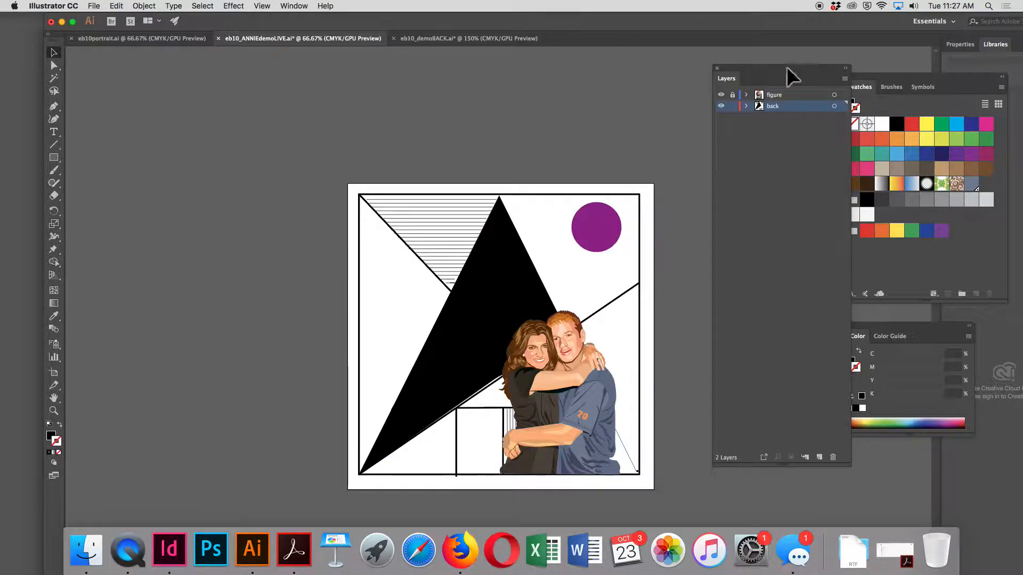
Hide and lock the back layer, and add a new layer above it
left_click(721, 105)
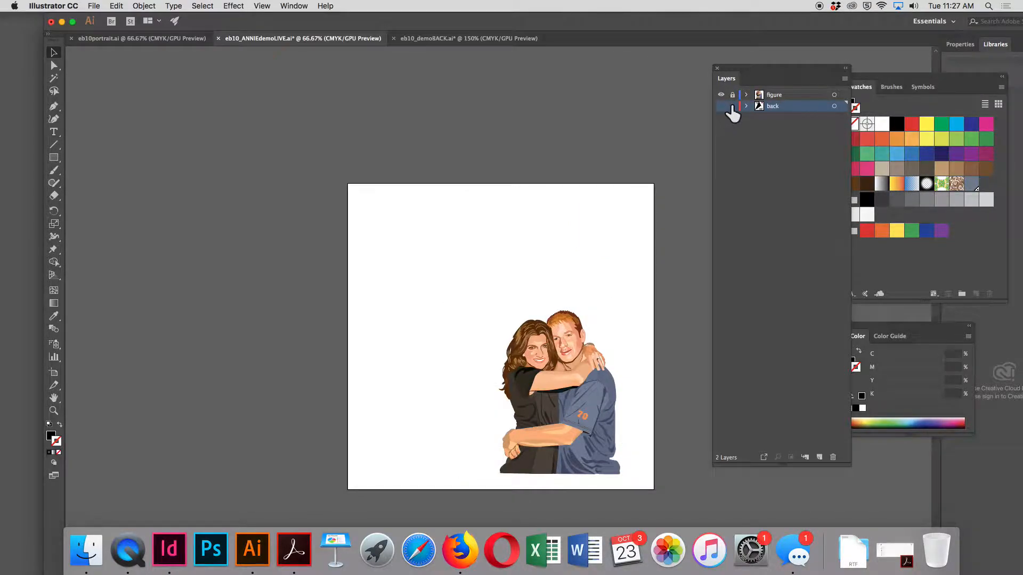
left_click(733, 106)
left_click(819, 456)
Choose eb10_backforannie.tif from the eb10_templates folder in eb10PROJ2ANNIE for placing as a linked image
left_click(94, 6)
left_click(142, 163)
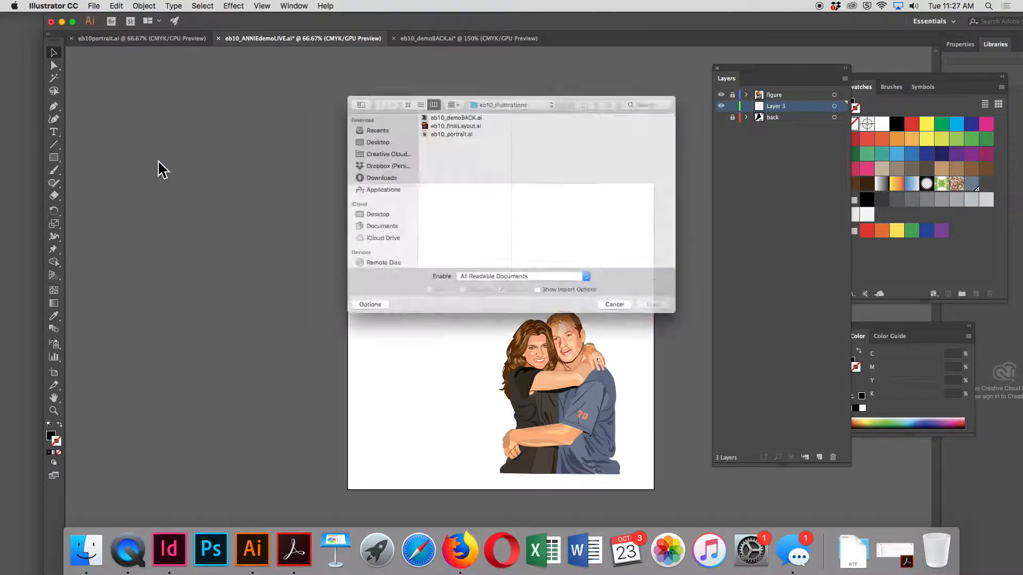
left_click(537, 88)
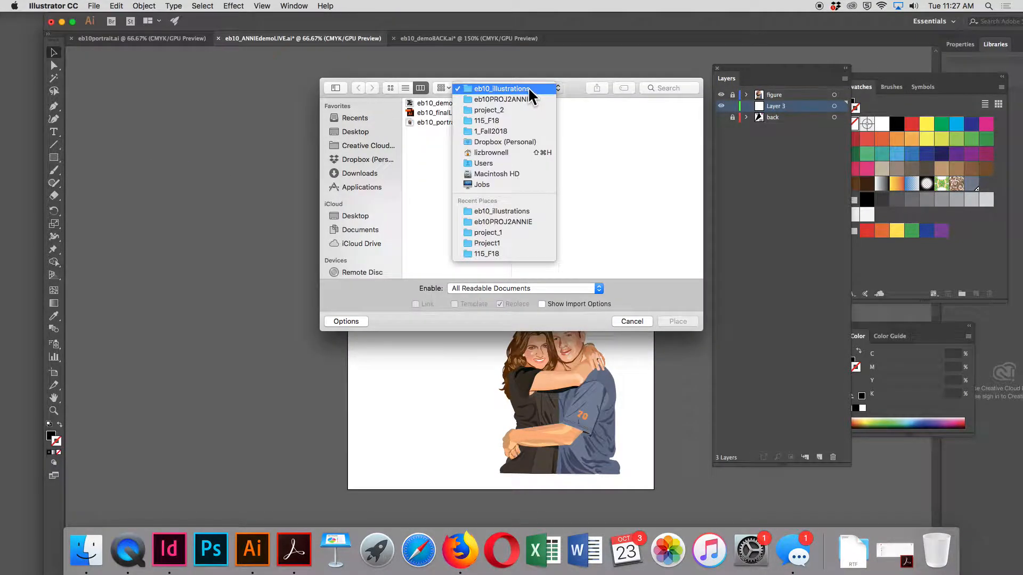
left_click(528, 98)
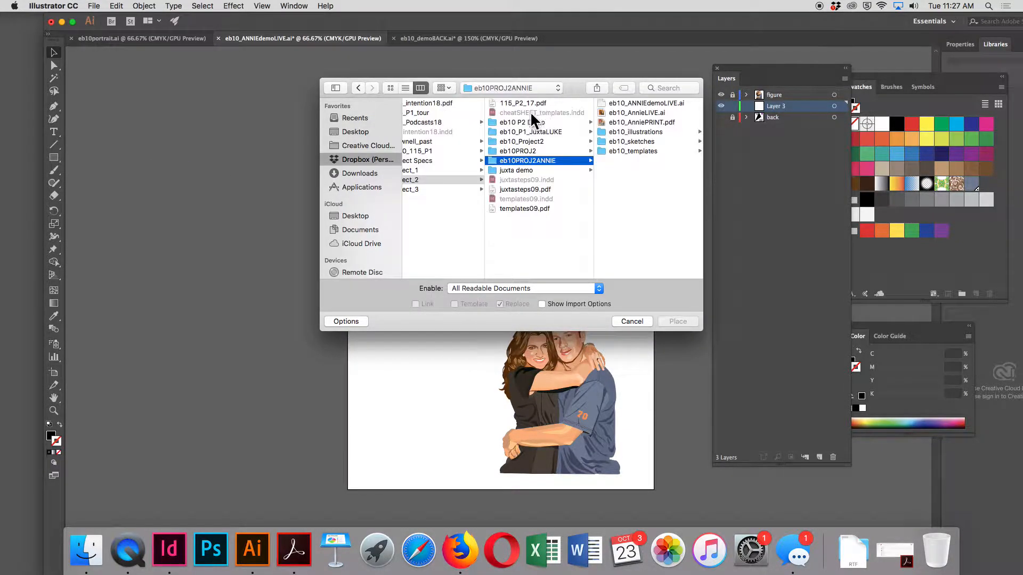
left_click(642, 151)
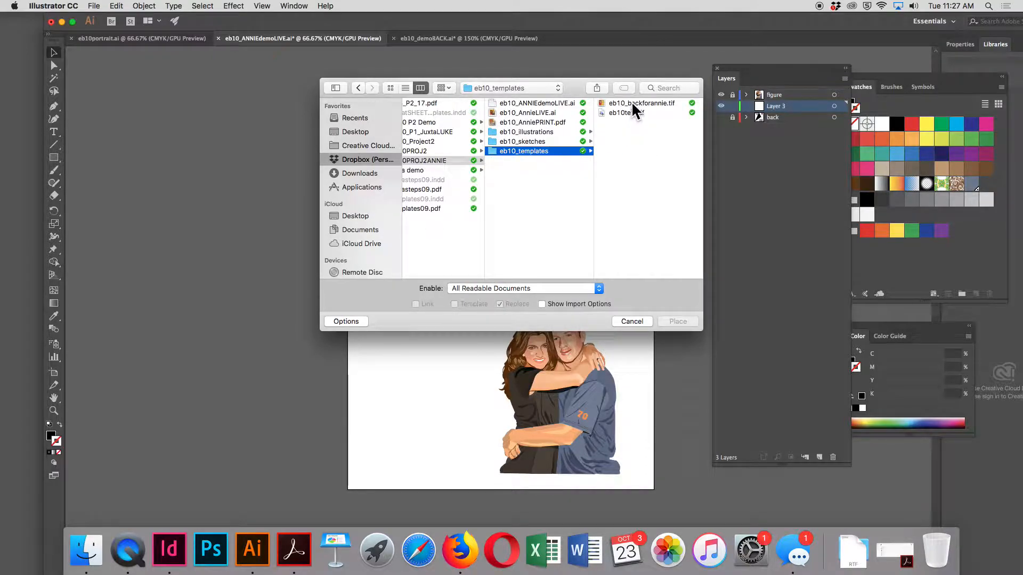
left_click(632, 103)
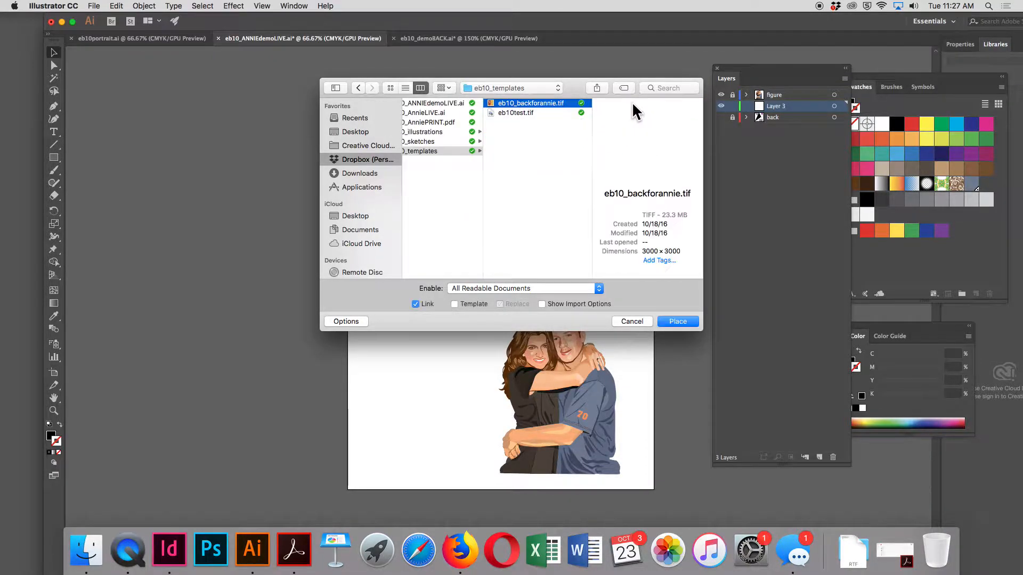
left_click(674, 323)
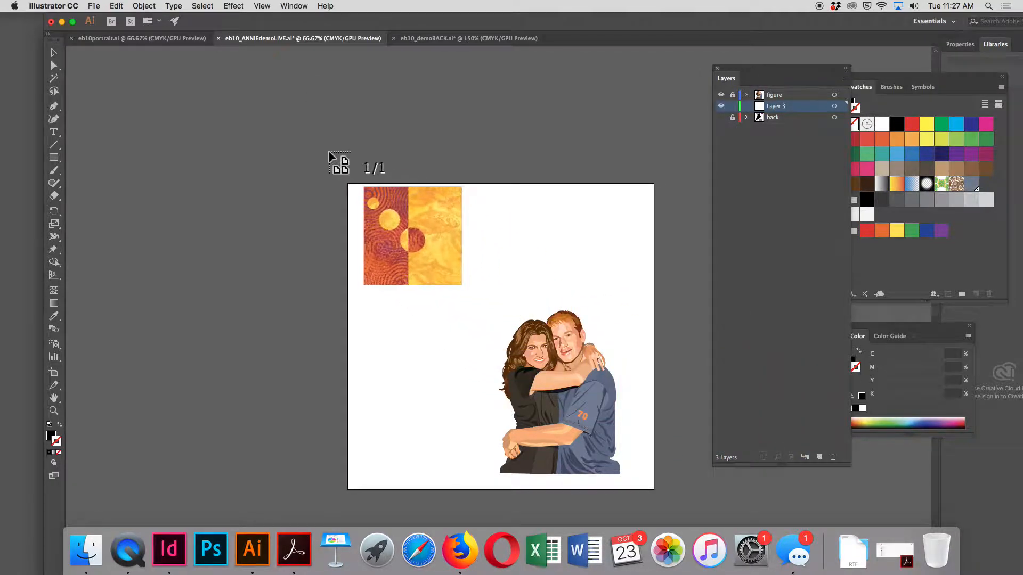
Place the loaded image at full size on the new layer and center it on the artboard behind the couple
left_click(313, 148)
left_click_drag(472, 265, 500, 263)
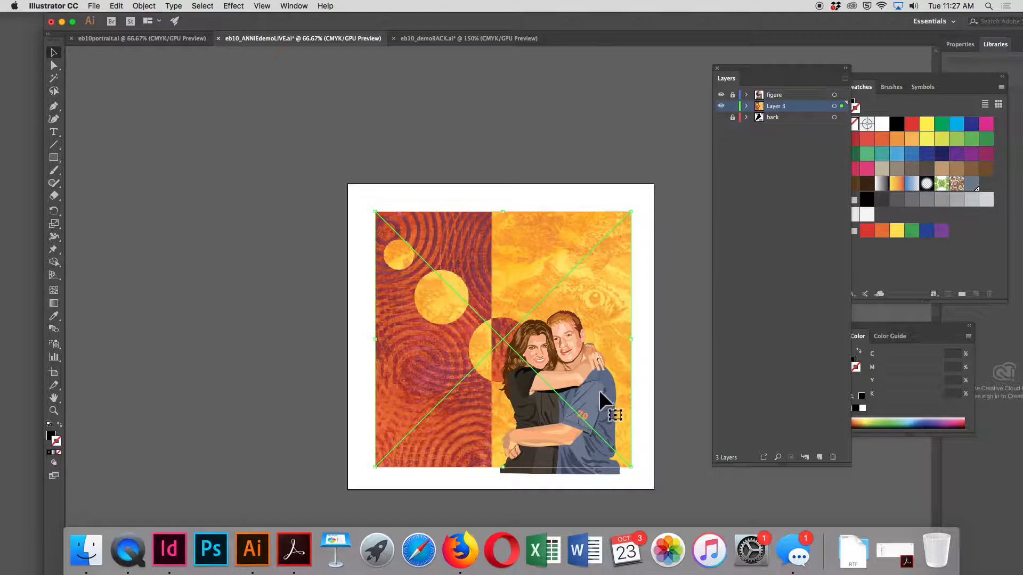
left_click(201, 255)
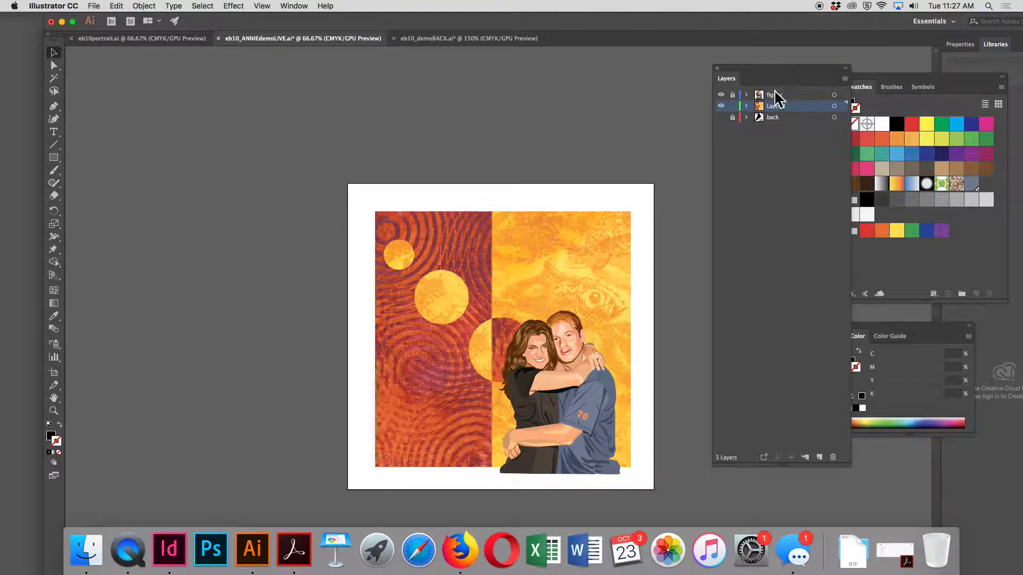
Rename the layer holding the placed image as background
double_click(784, 105)
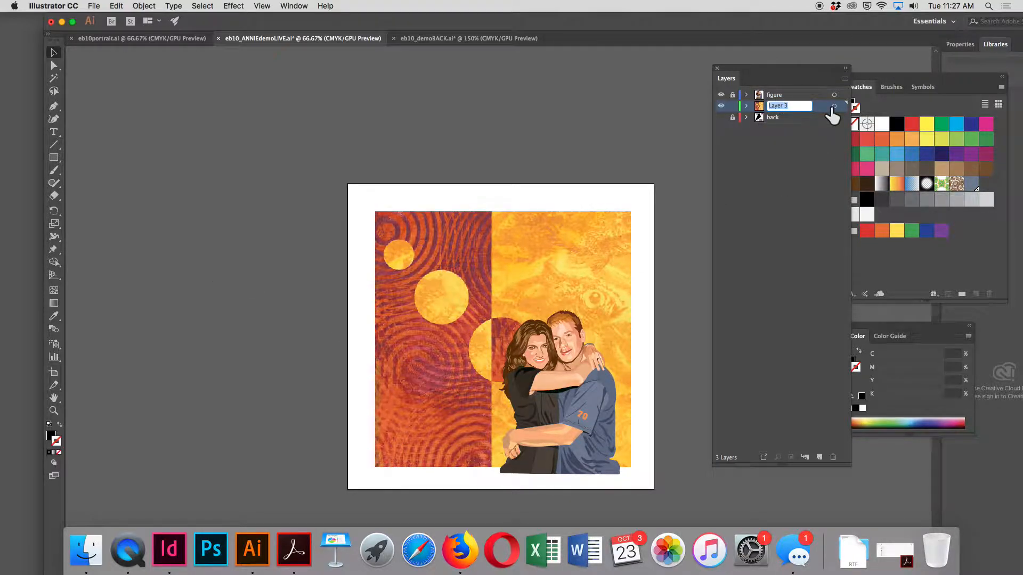
type("background")
key("Return")
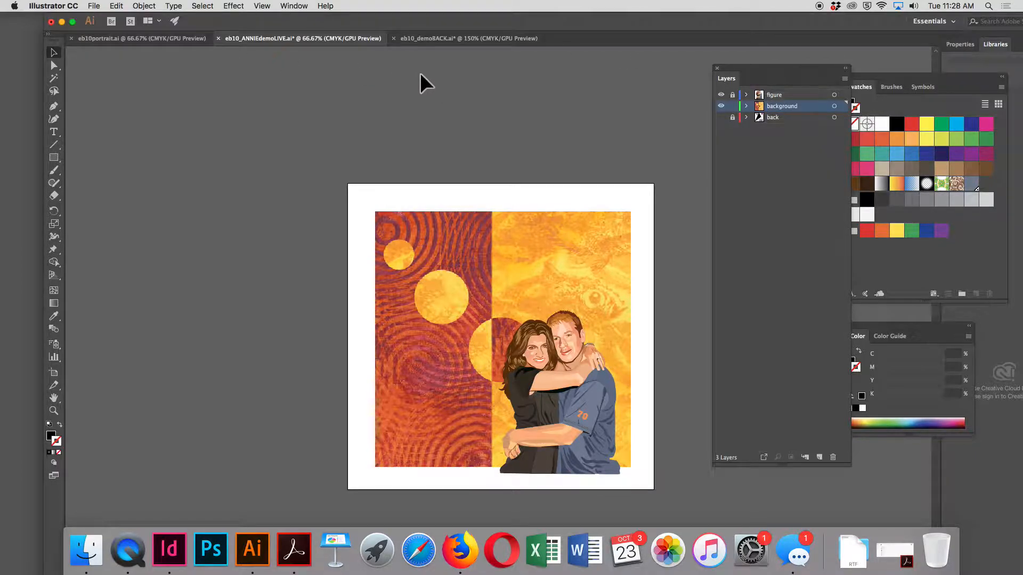
Start opening another file and browse through 1_Fall2018 and 115_F18 to the project_1 folder
left_click(94, 6)
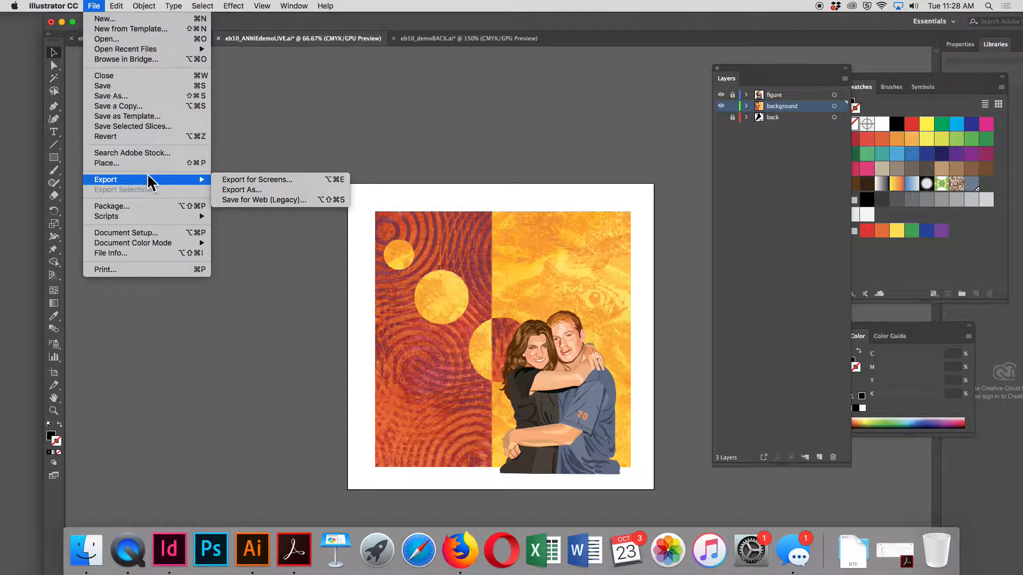
left_click(103, 39)
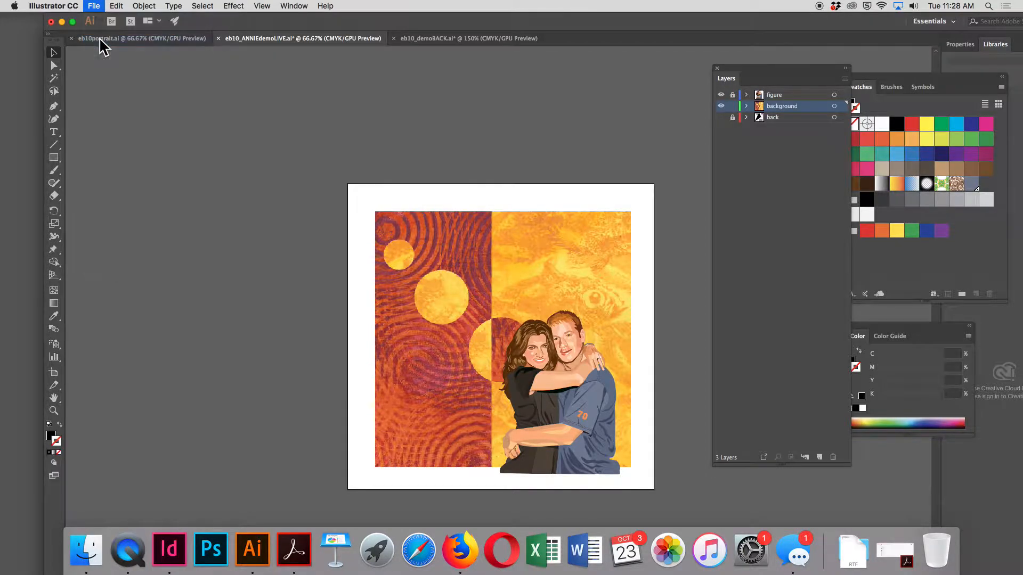
left_click(527, 86)
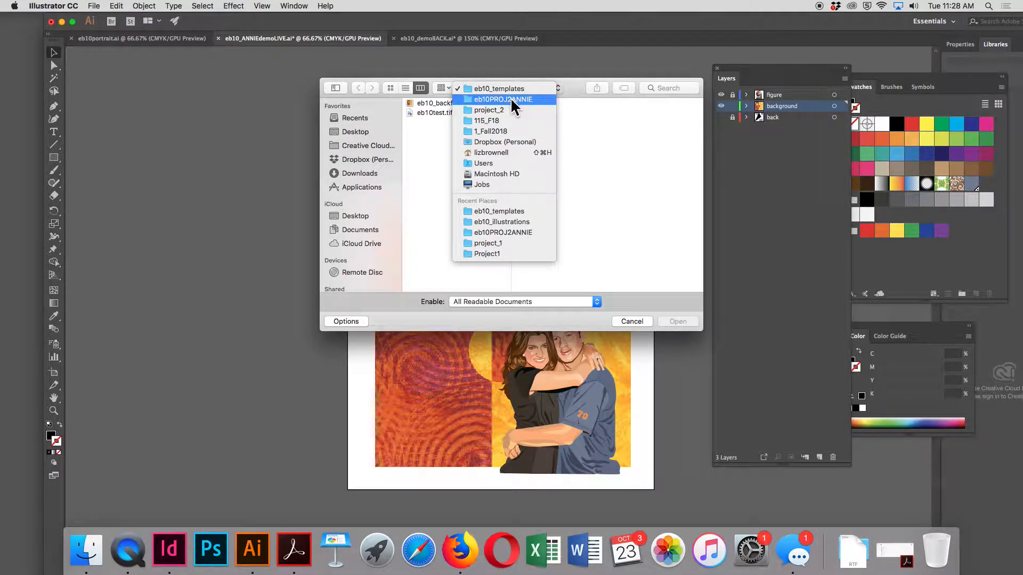
left_click(511, 143)
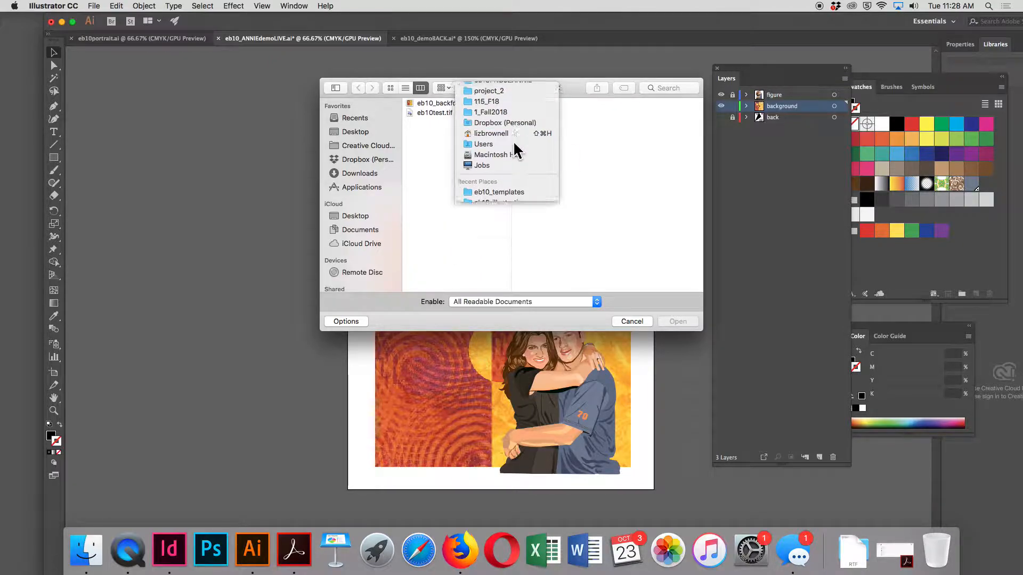
left_click(439, 102)
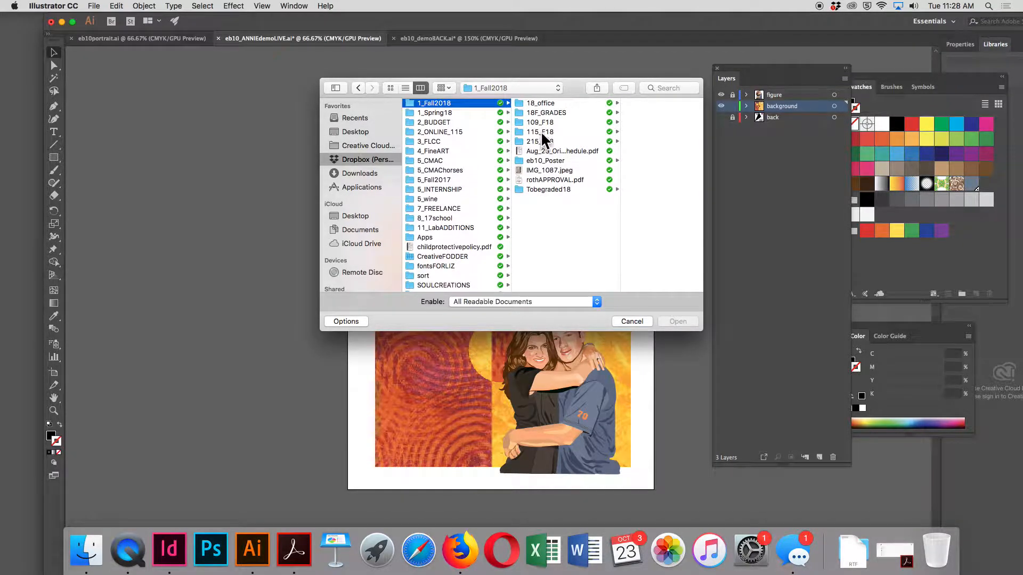
left_click(542, 131)
left_click(637, 150)
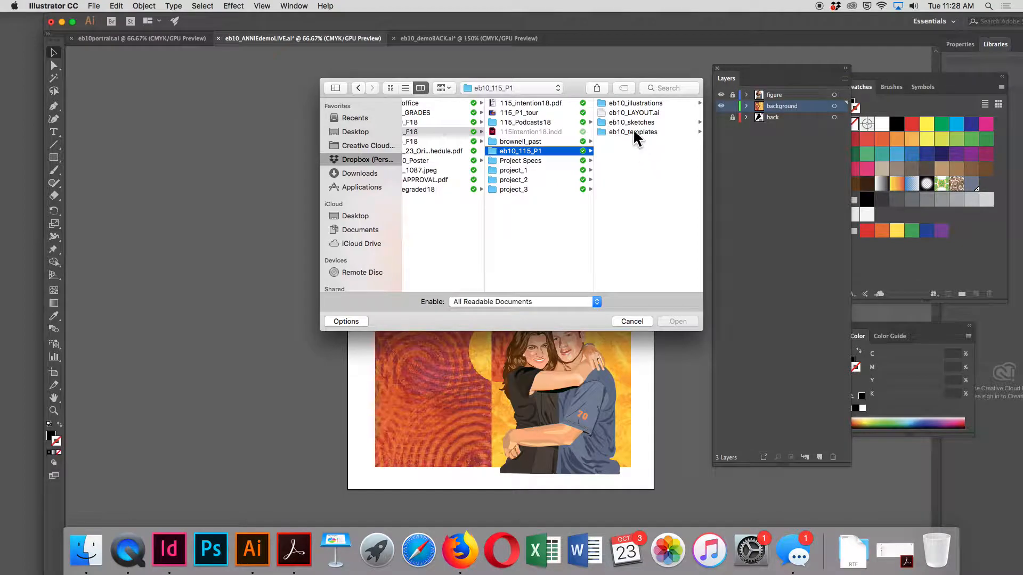
left_click(633, 104)
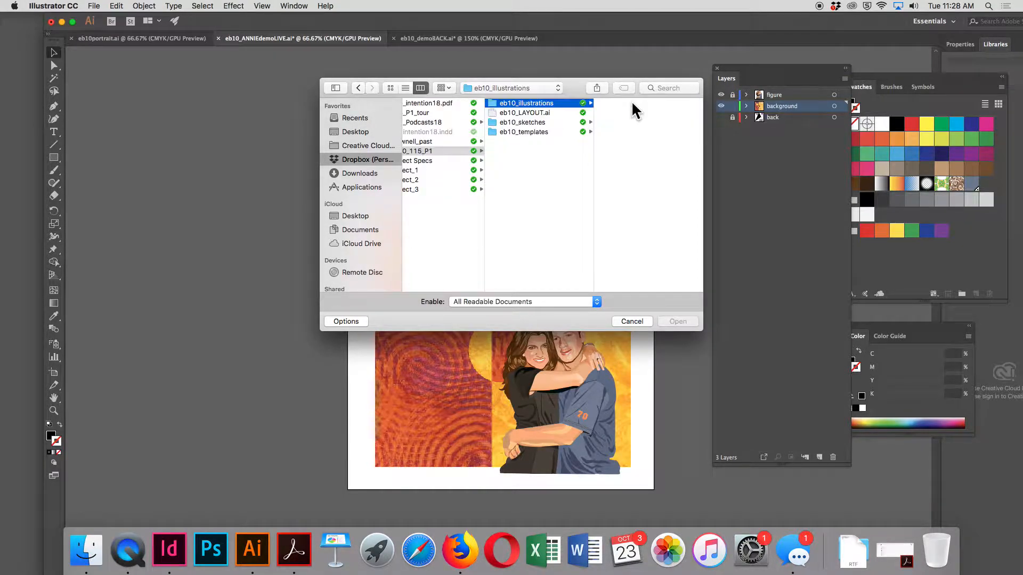
left_click(424, 170)
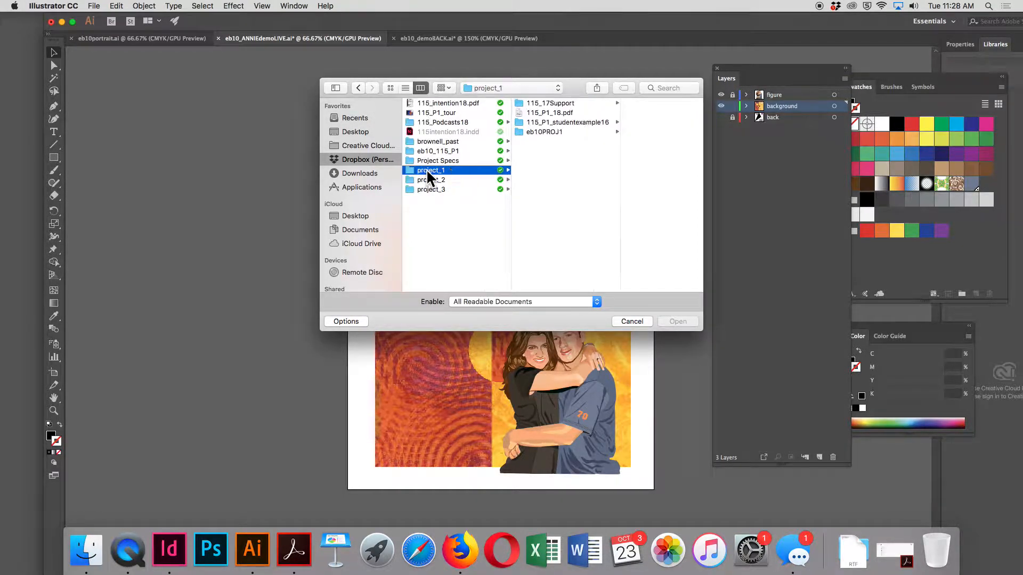
Open eb10_pn2.ai from the eb10ills folder in eb10PROJ1, ignoring the missing linked file
left_click(563, 112)
left_click(519, 131)
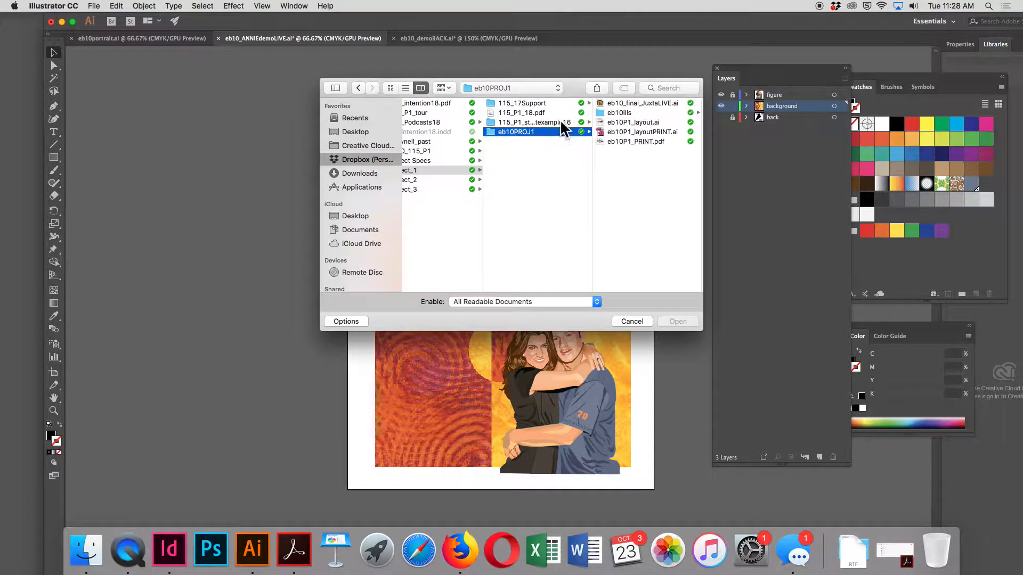
left_click(626, 112)
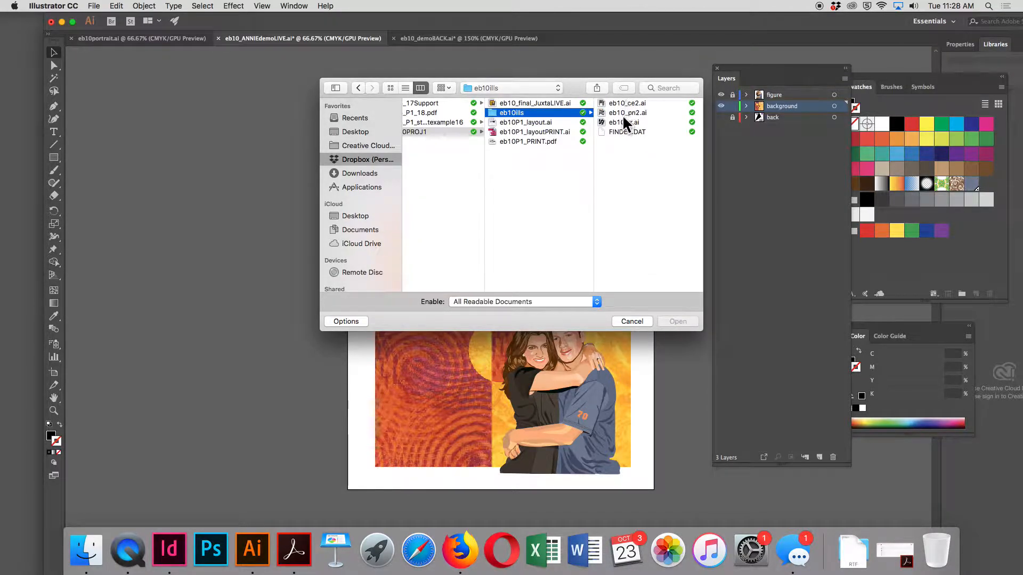
left_click(623, 116)
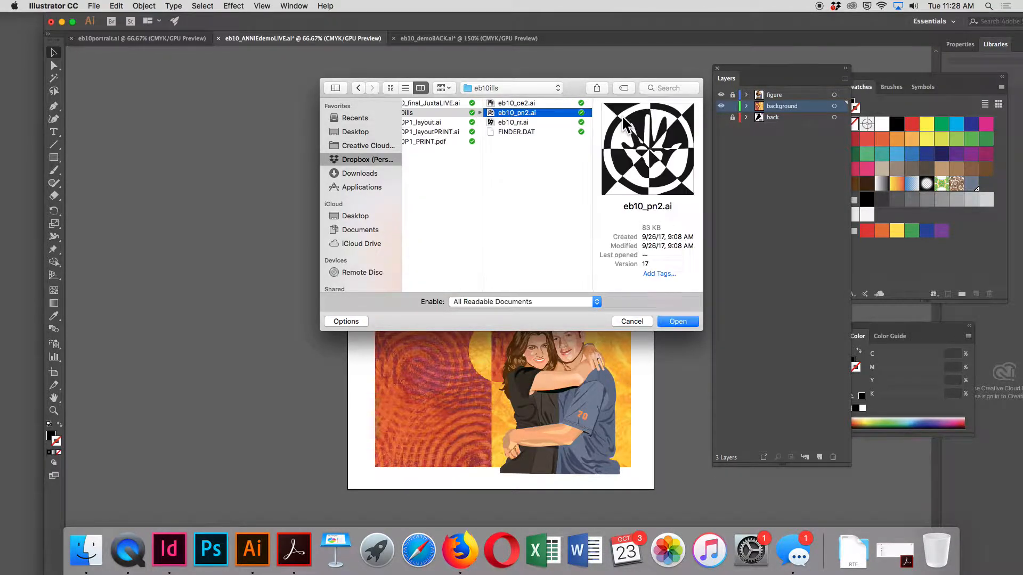
left_click(685, 322)
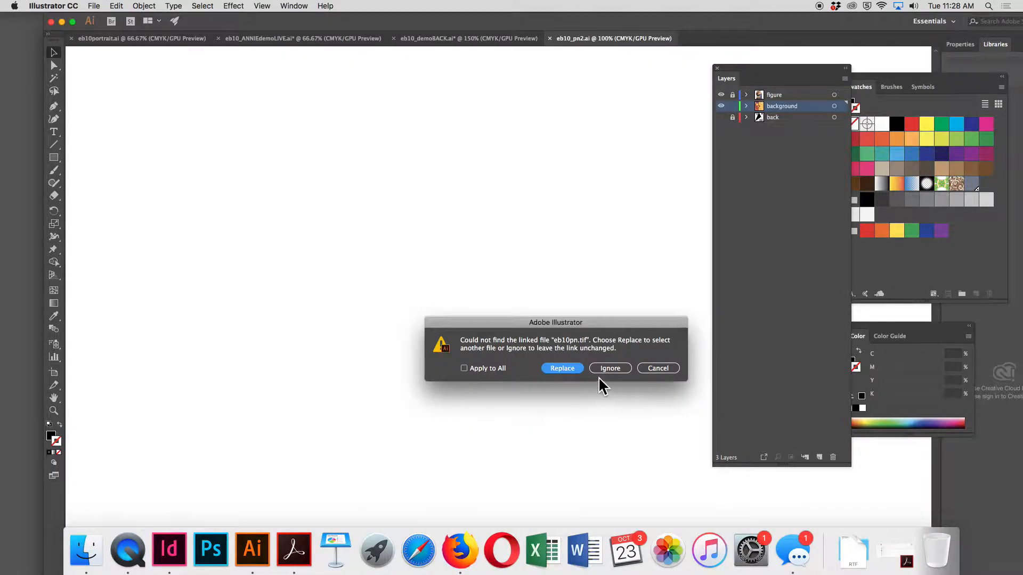
left_click(609, 368)
Copy all the hand artwork into eb10_ANNIEdemoLIVE.ai on a new layer above background, and align it to the artboard's upper-left corner
key("super+a")
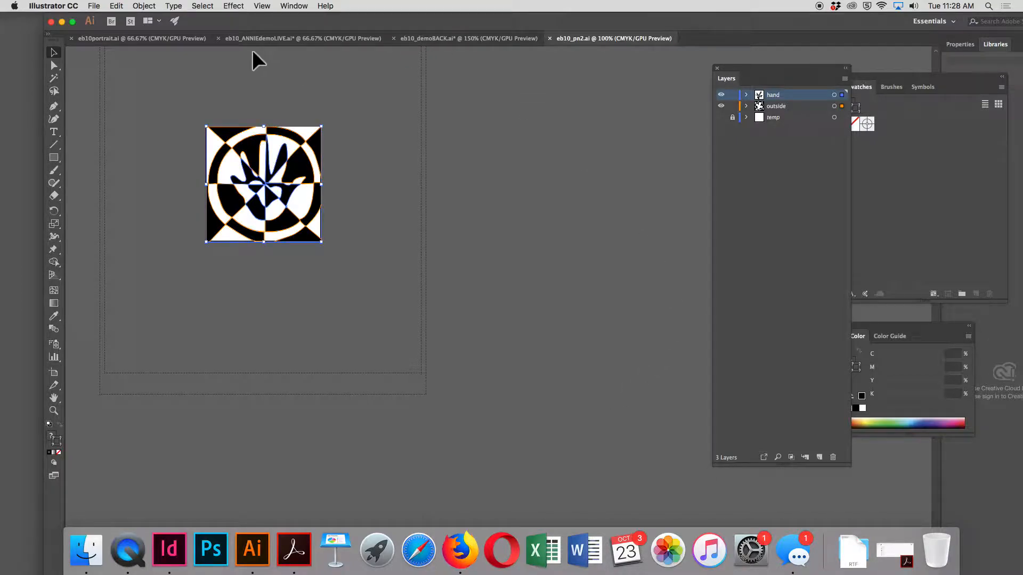
left_click(300, 40)
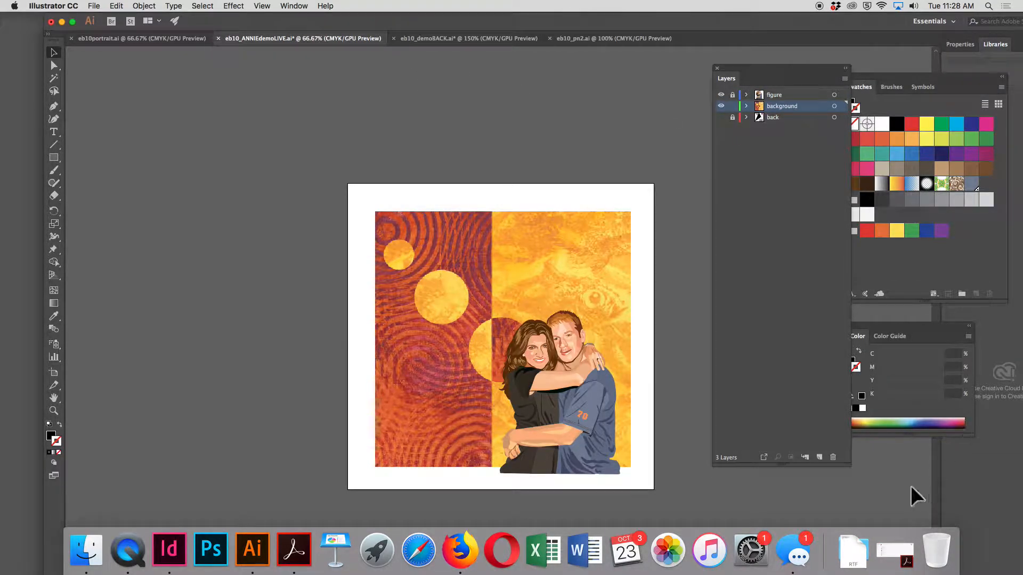
left_click(818, 457)
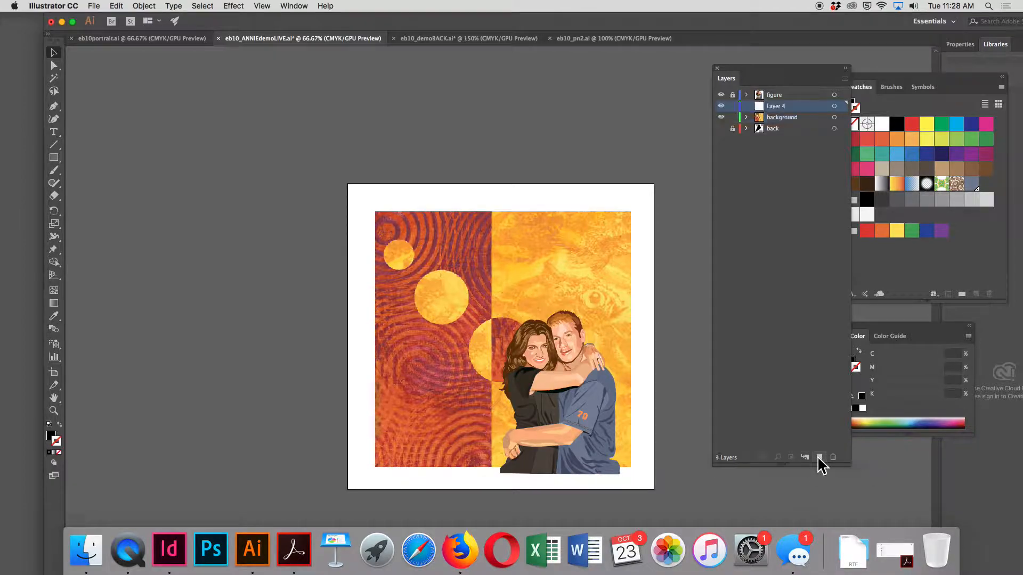
key("cmd+v")
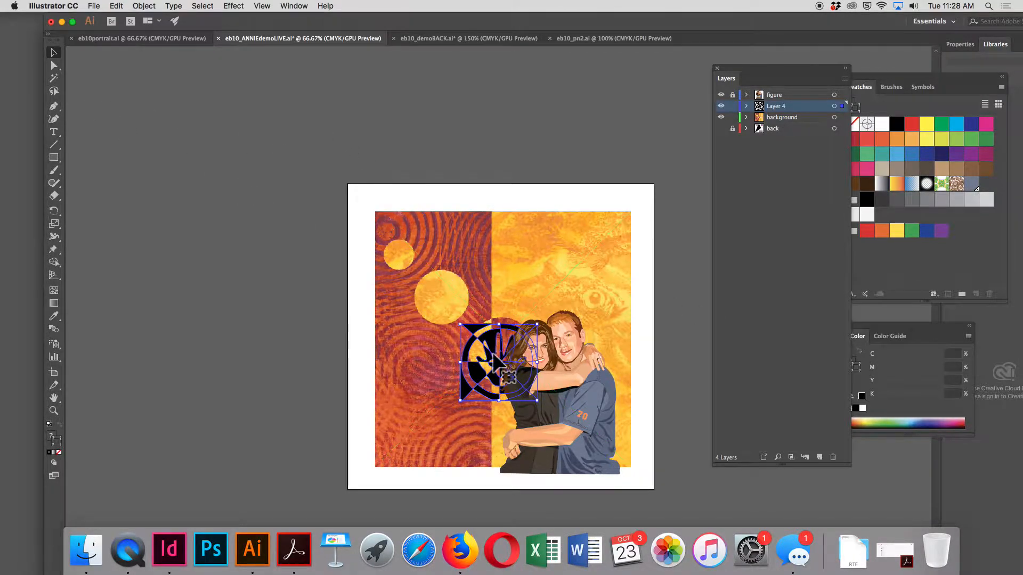
left_click_drag(487, 344, 376, 203)
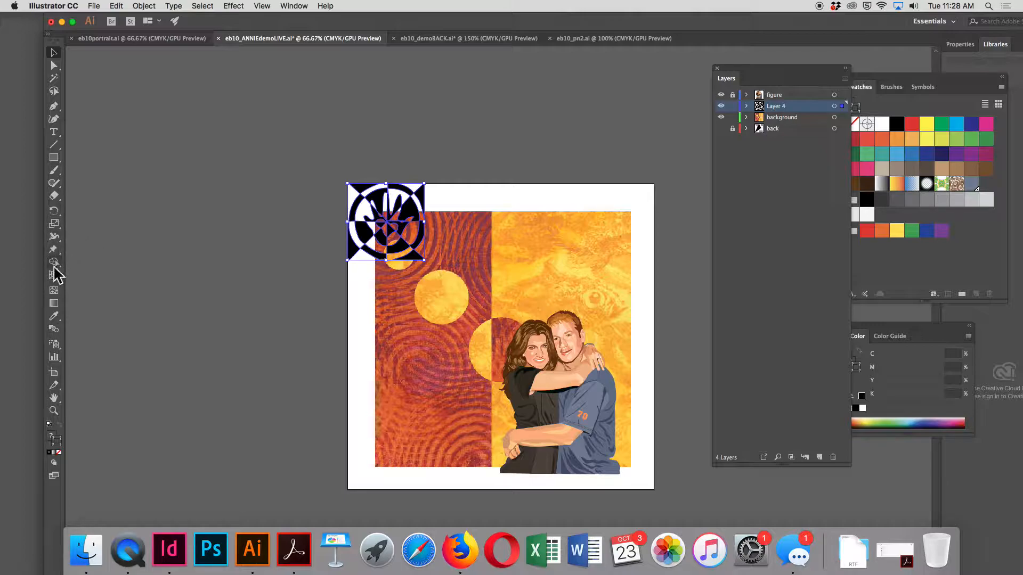
Recolor the black hand artwork with the yellow sampled from the middle circle of the background image, then deselect it
left_click(53, 316)
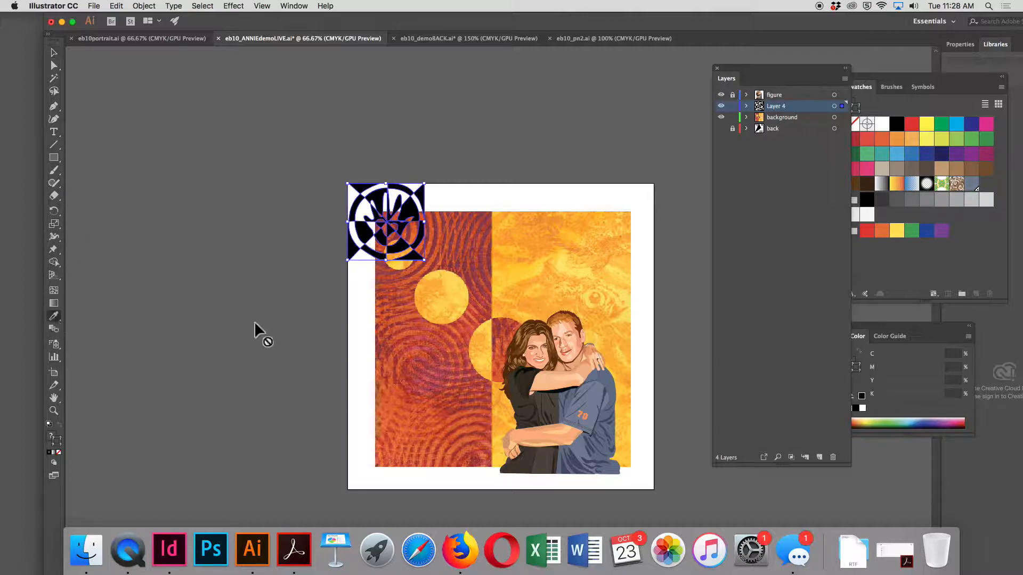
left_click(438, 288)
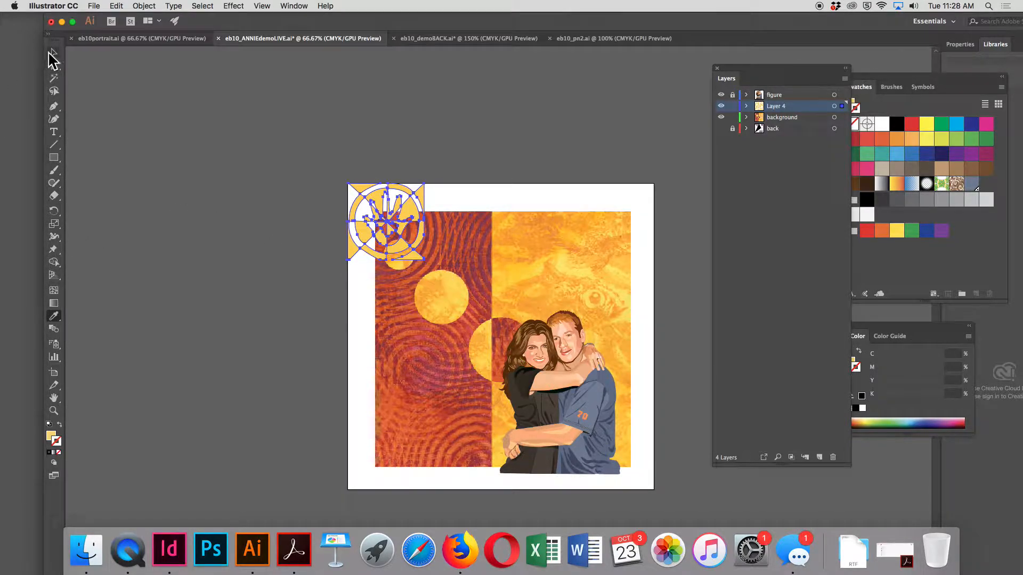
left_click(53, 52)
left_click(87, 114)
Draw a square exactly covering the hand artwork and fill it with the brick red sampled from the background's swirl texture
left_click(54, 158)
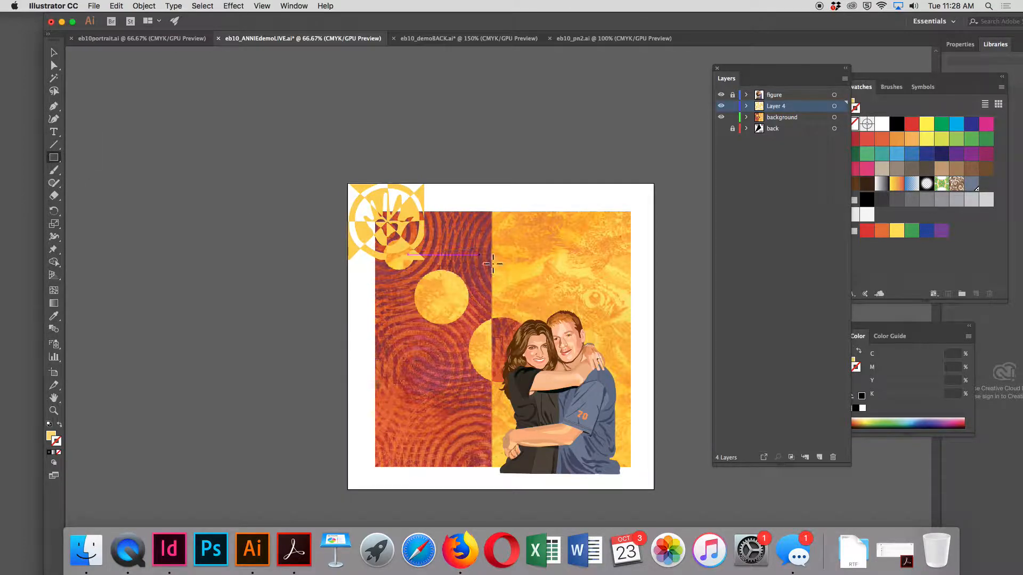
left_click_drag(425, 260, 348, 183)
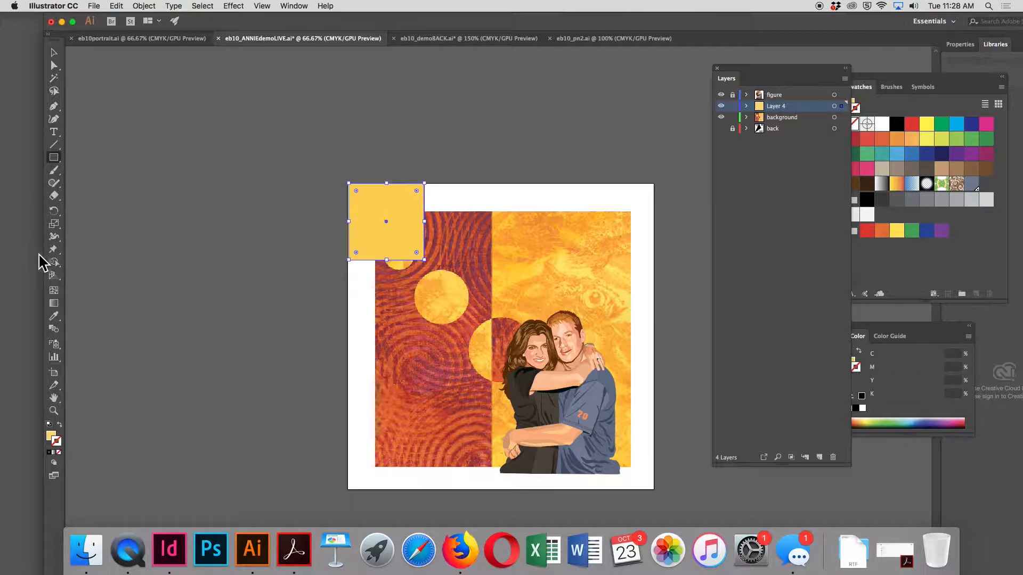
left_click(54, 316)
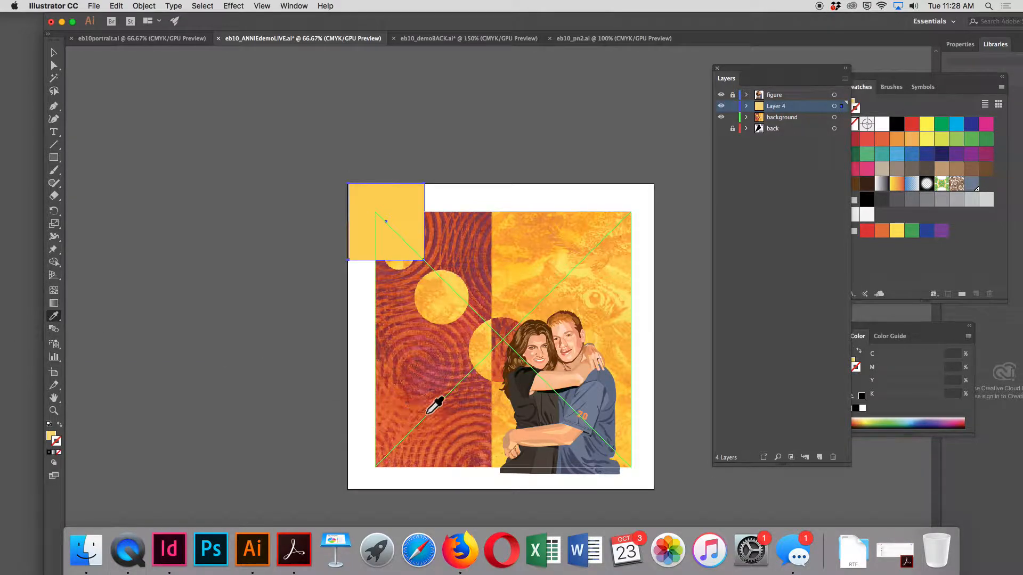
left_click(427, 368)
Send the red square behind the yellow hand artwork and deselect it
left_click(153, 6)
mouse_move(160, 29)
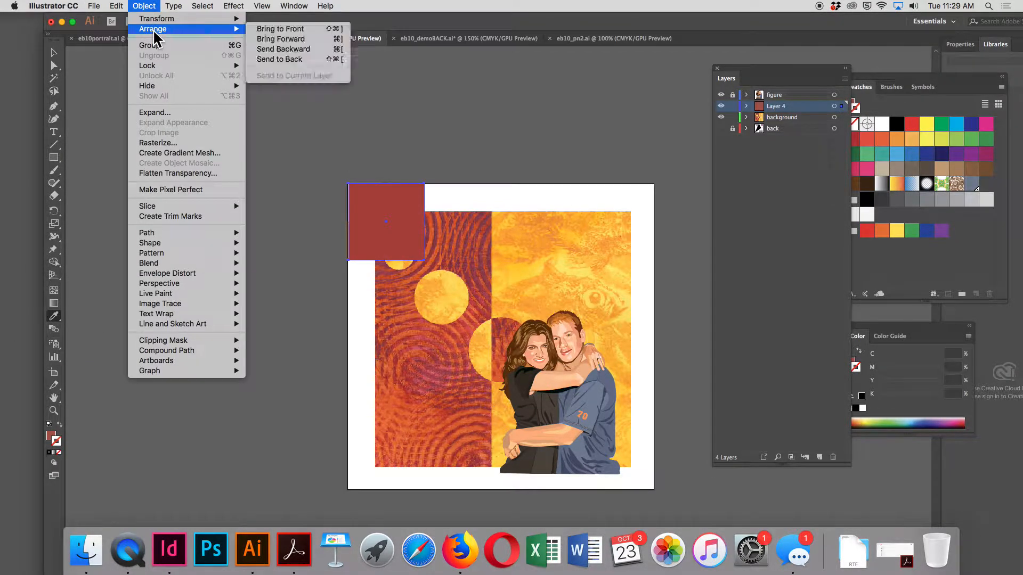
left_click(279, 60)
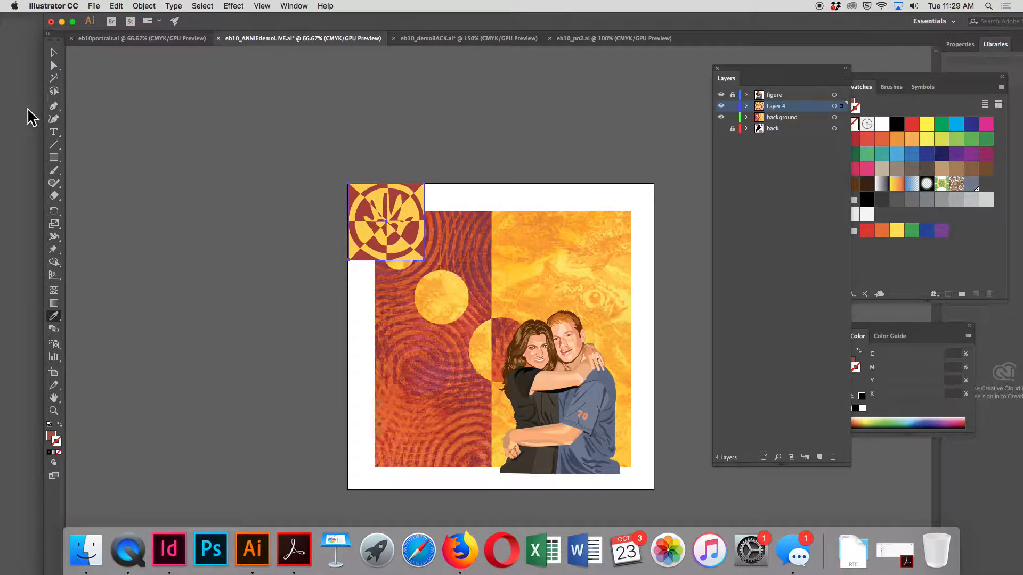
left_click(307, 162)
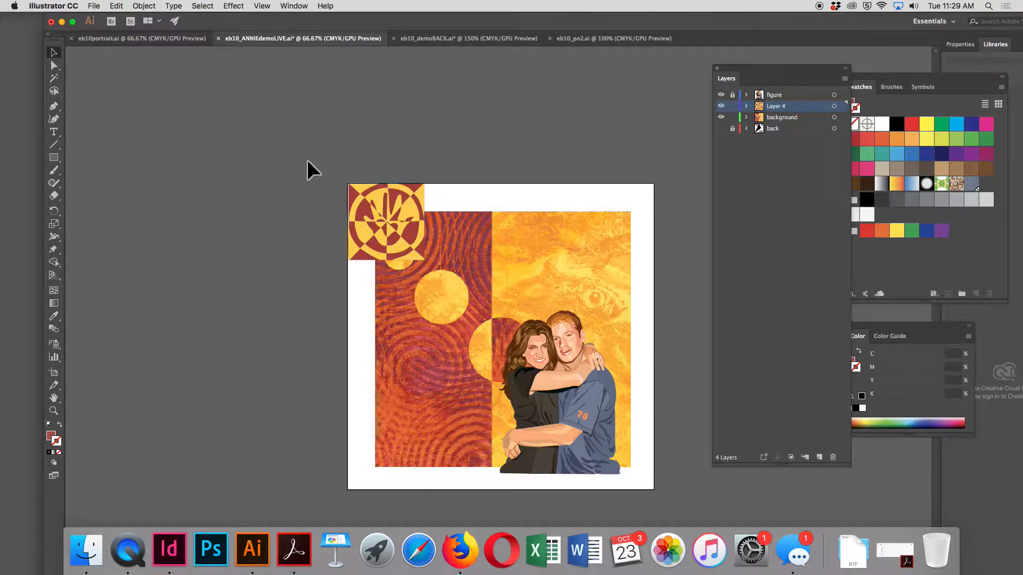
Lock the background layer, then shrink the hand artwork and duplicate it into the artboard's upper-right corner
left_click_drag(449, 277, 449, 278)
left_click_drag(245, 244, 408, 233)
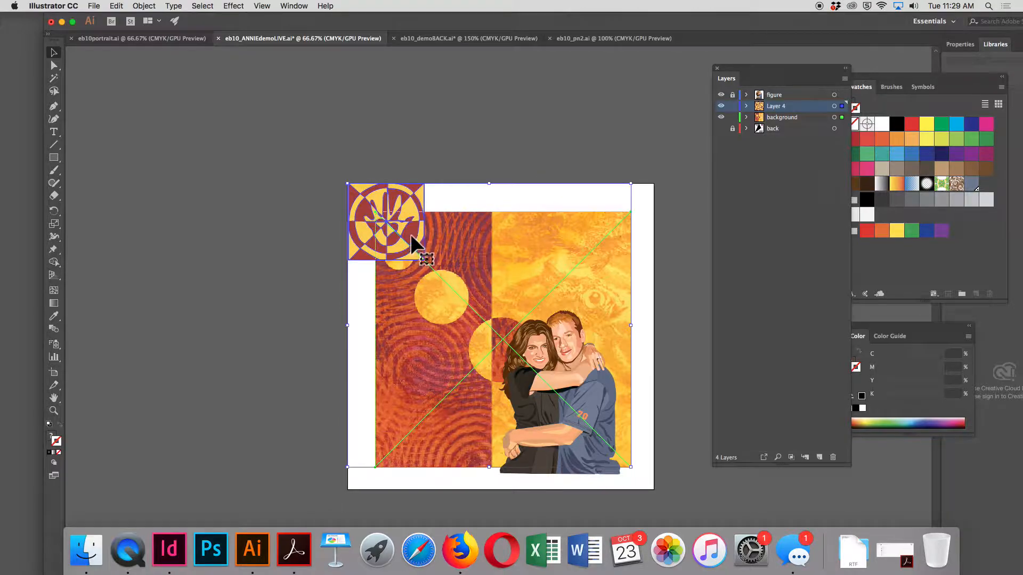
left_click(733, 117)
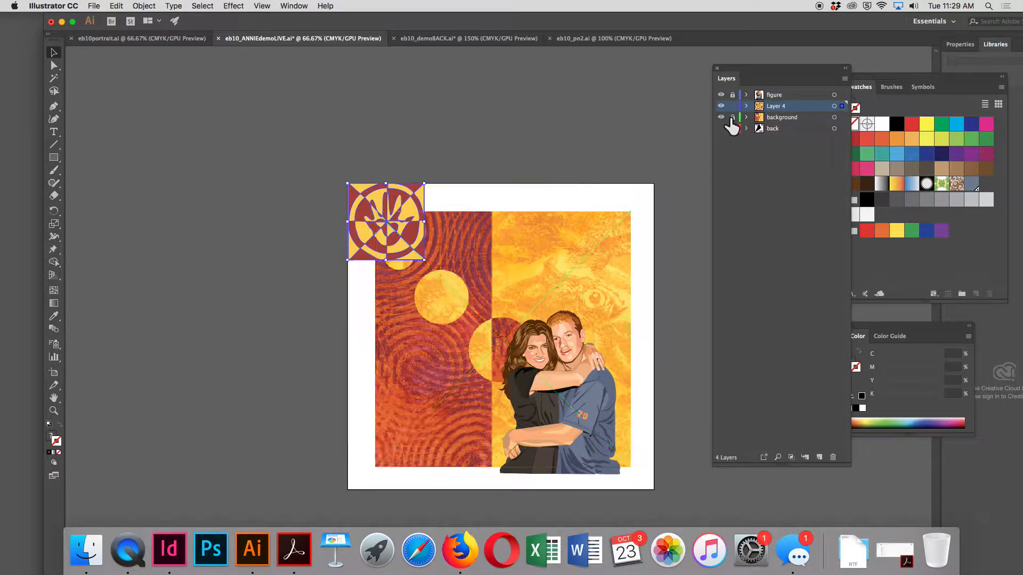
left_click_drag(425, 259, 638, 227)
left_click(365, 200, "shift")
left_click_drag(366, 200, 366, 467)
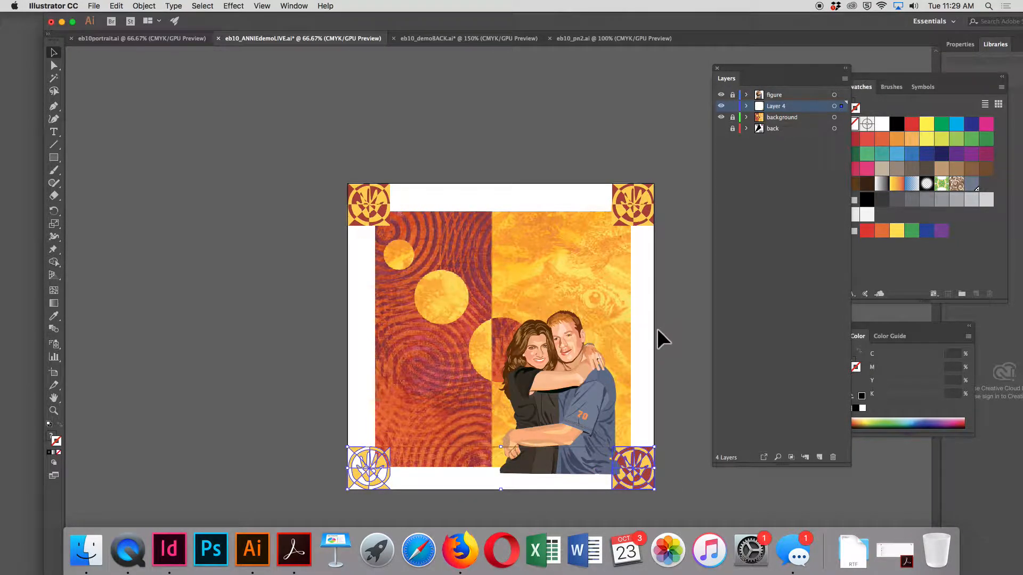
key("super+z")
left_click(278, 136)
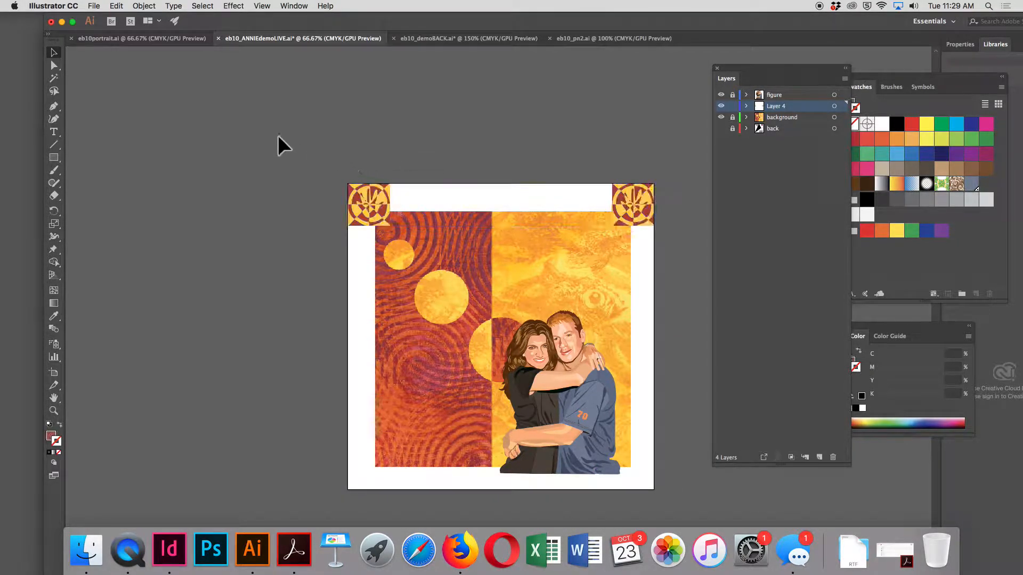
Duplicate the two upper corner hand squares together into the artboard's lower corners and deselect them
left_click(634, 195)
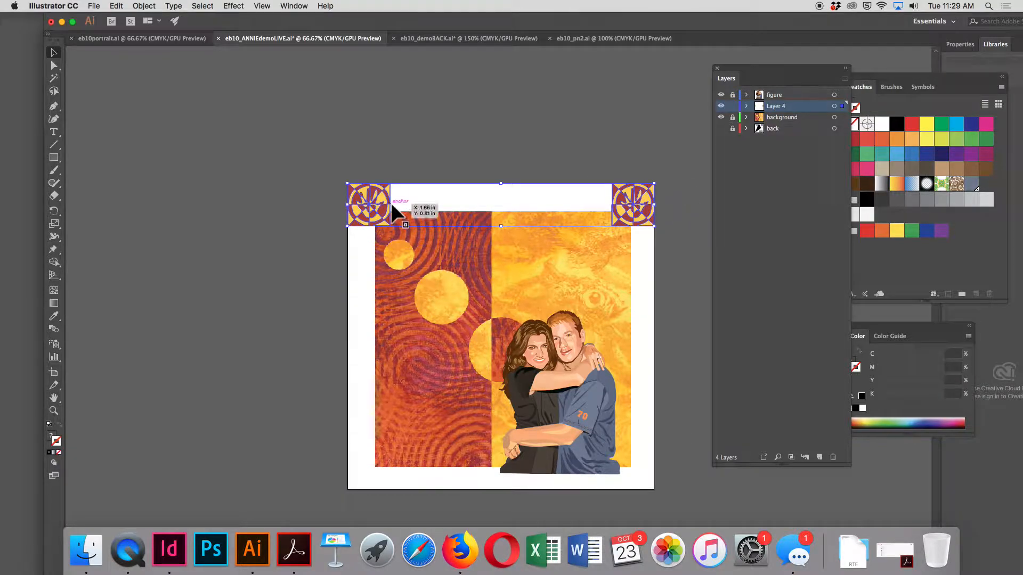
left_click_drag(394, 202, 381, 462)
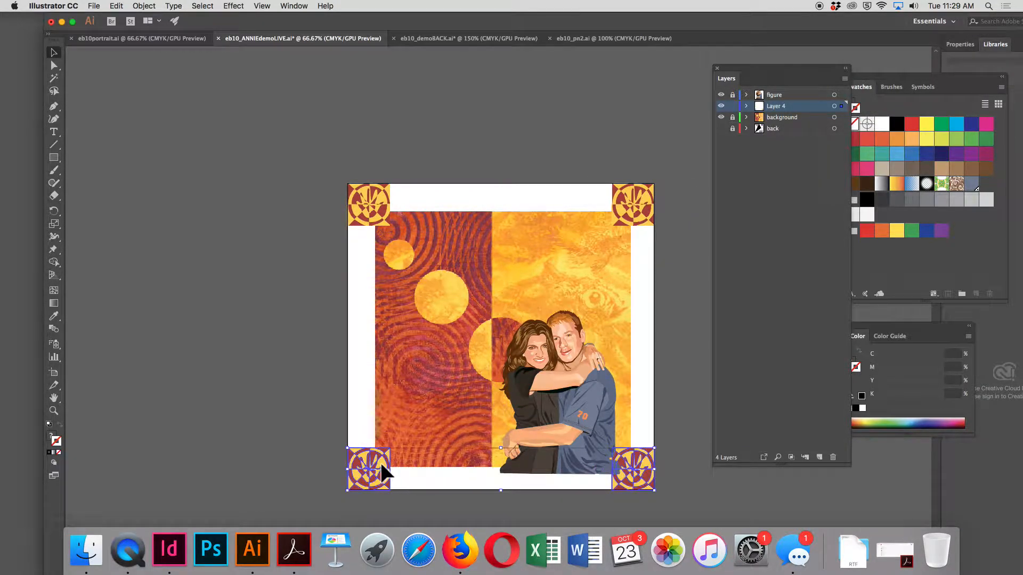
left_click(689, 428)
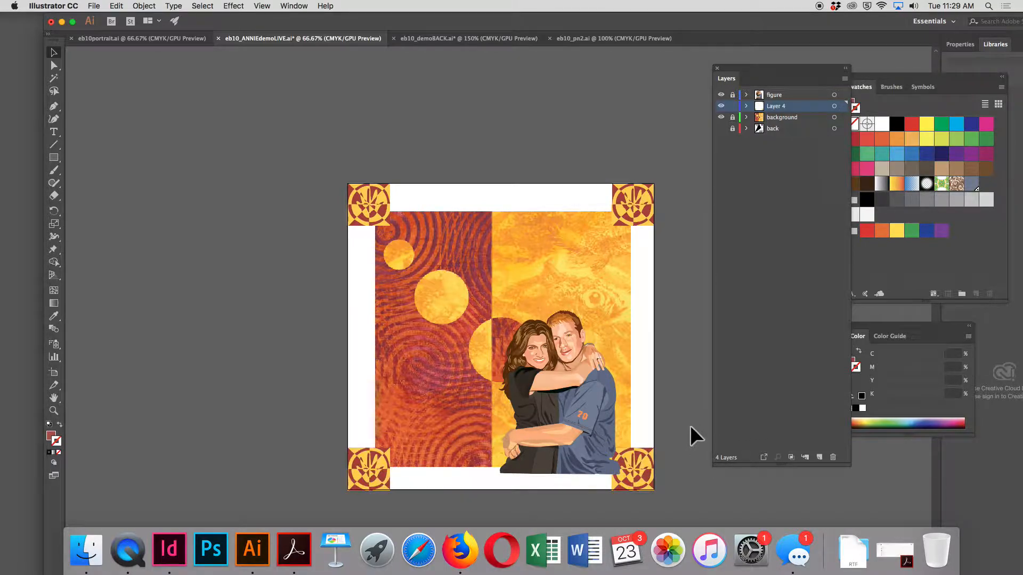
Move the figure layer below Layer 4 and rename Layer 4 as frame
left_click(782, 95)
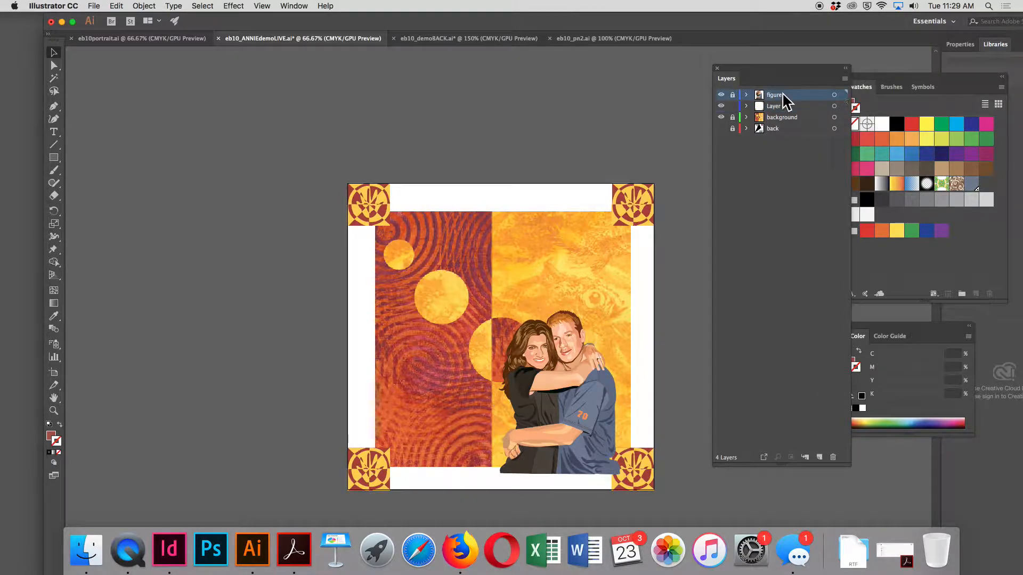
left_click_drag(783, 93, 784, 110)
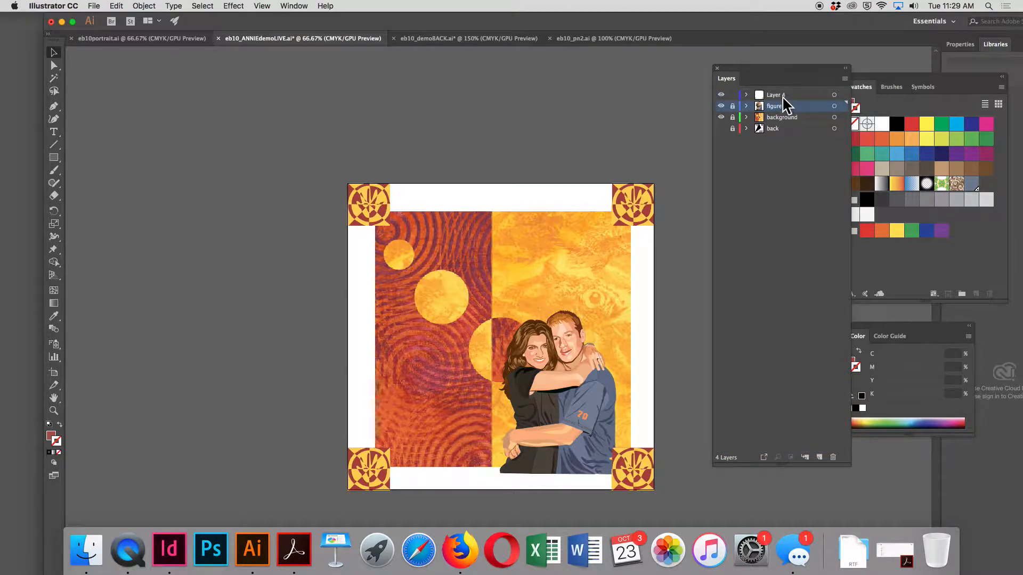
double_click(779, 95)
type("frame")
key("Return")
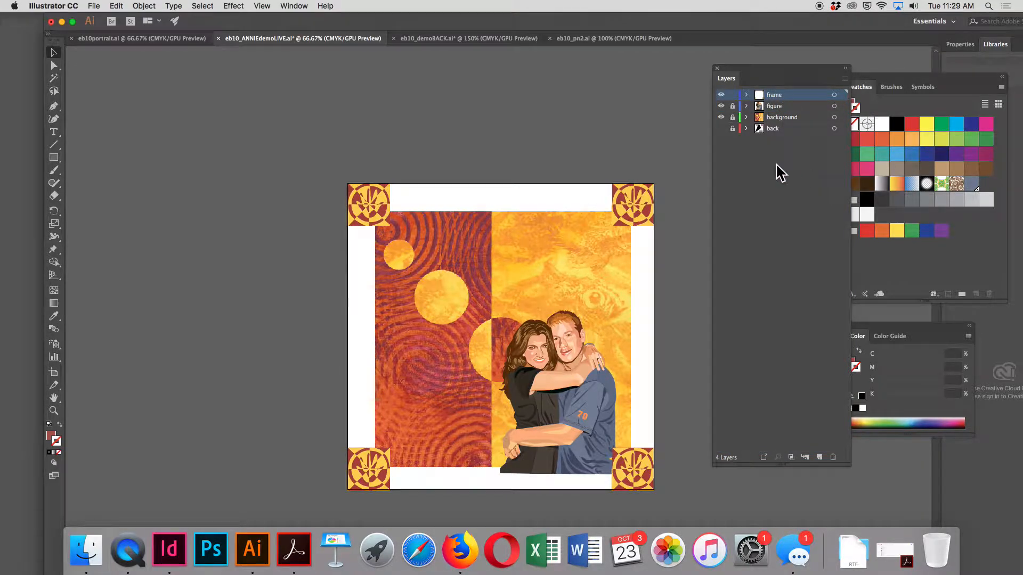
left_click(360, 192)
left_click(635, 200, "shift")
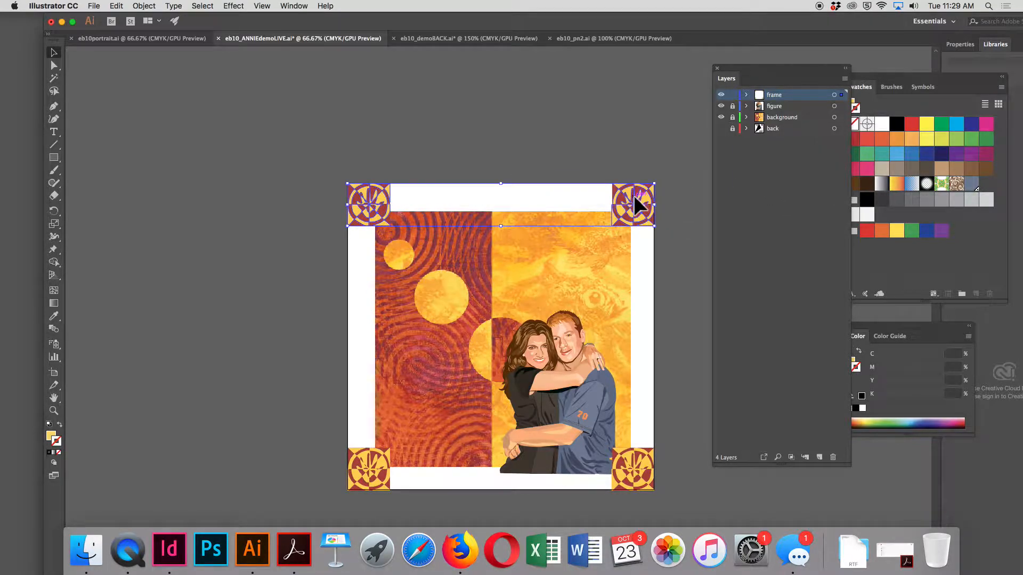
left_click(631, 464, "shift")
left_click(363, 468, "shift")
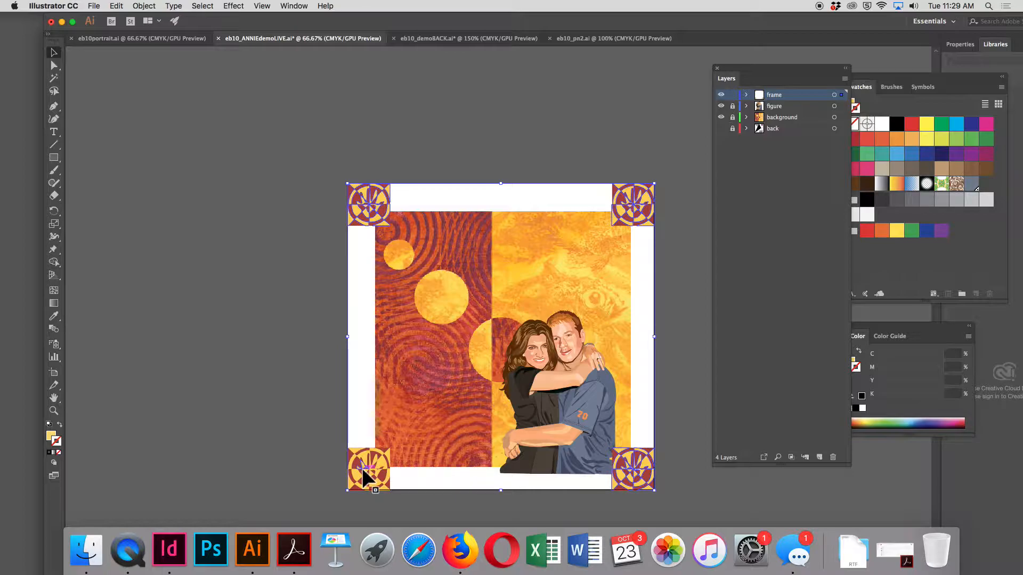
left_click(279, 346)
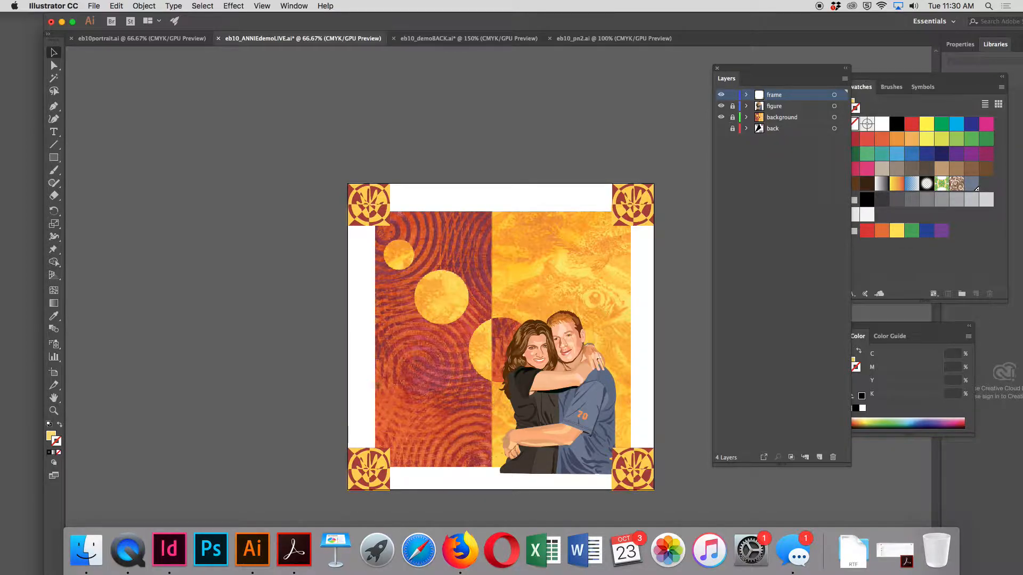
Draw a thin horizontal bar joining the two upper hand squares and fill it with the brick red sampled from a square
left_click(54, 158)
left_click_drag(379, 204, 620, 217)
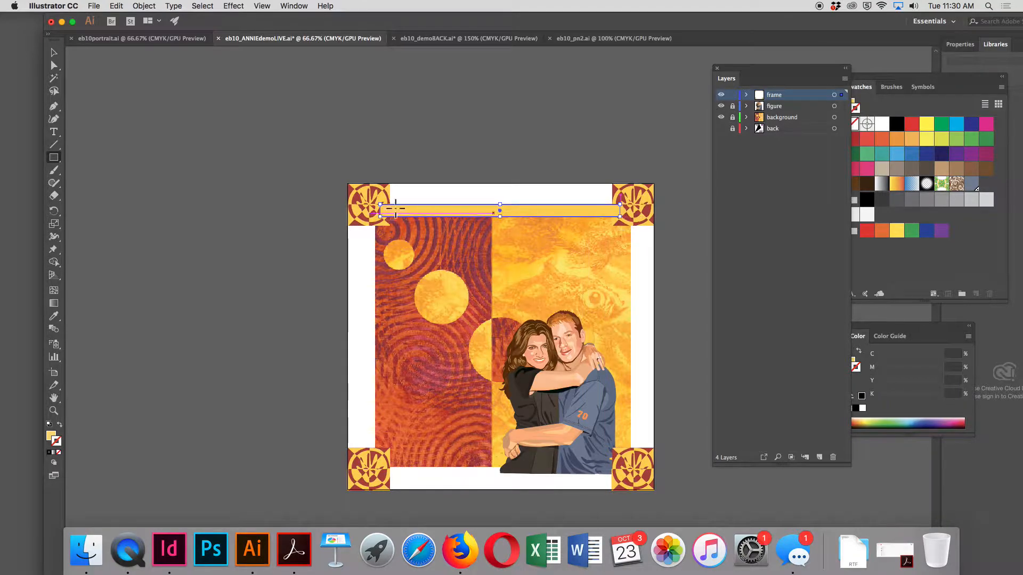
left_click(54, 316)
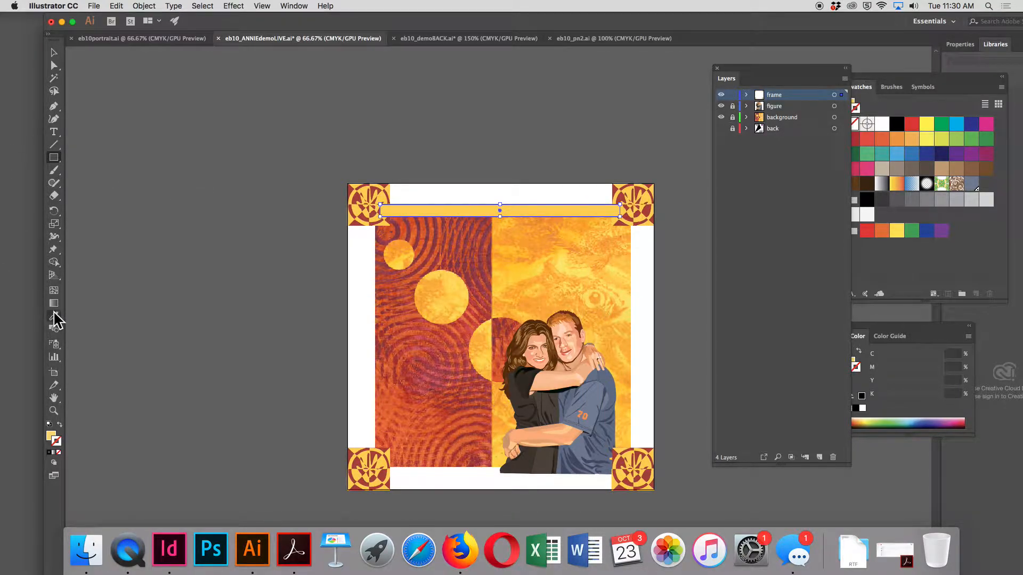
left_click(388, 187)
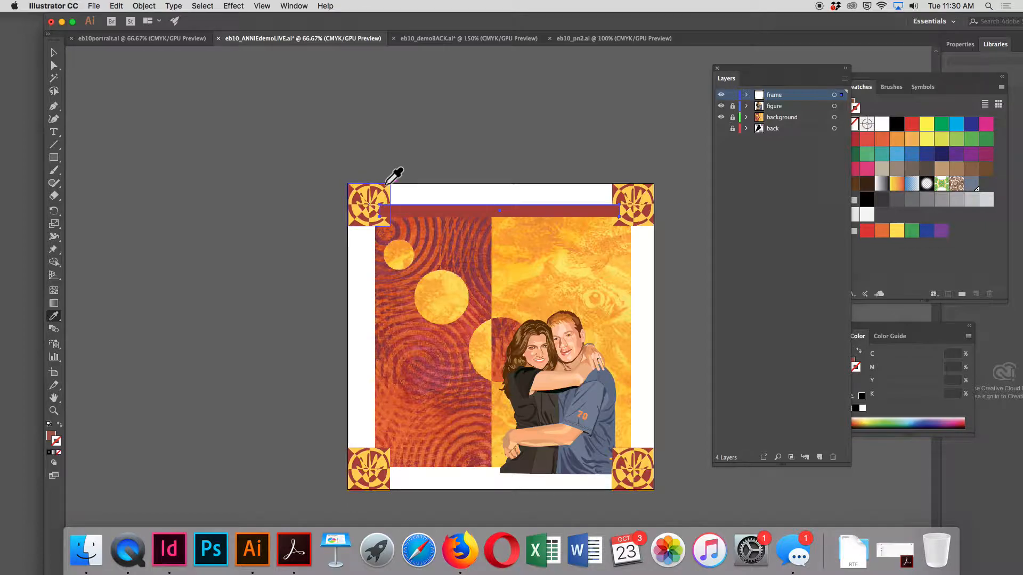
Send the brick red bar to the back of its layer, behind the corner hand squares
left_click(144, 6)
mouse_move(152, 30)
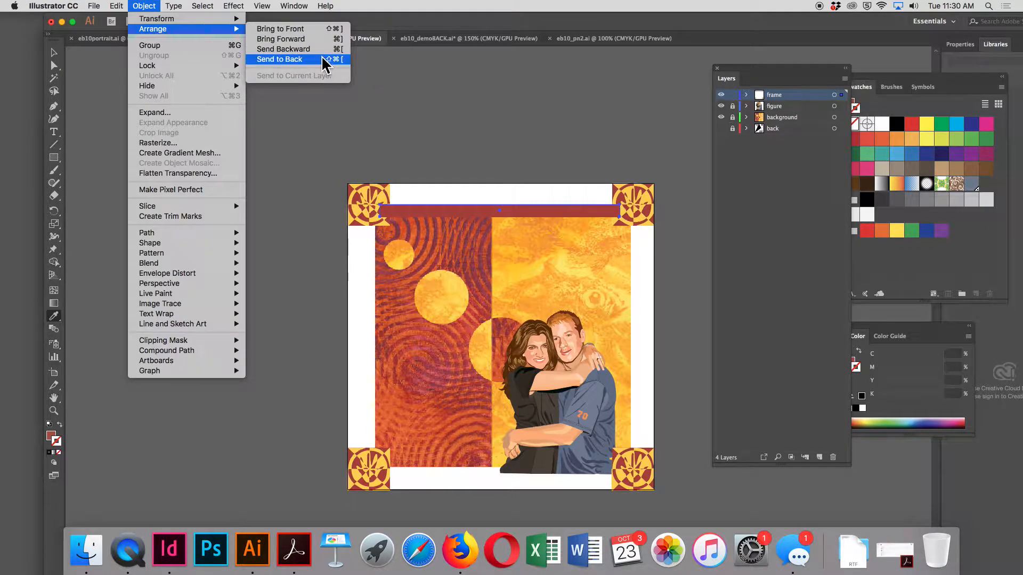
left_click(279, 59)
left_click(54, 52)
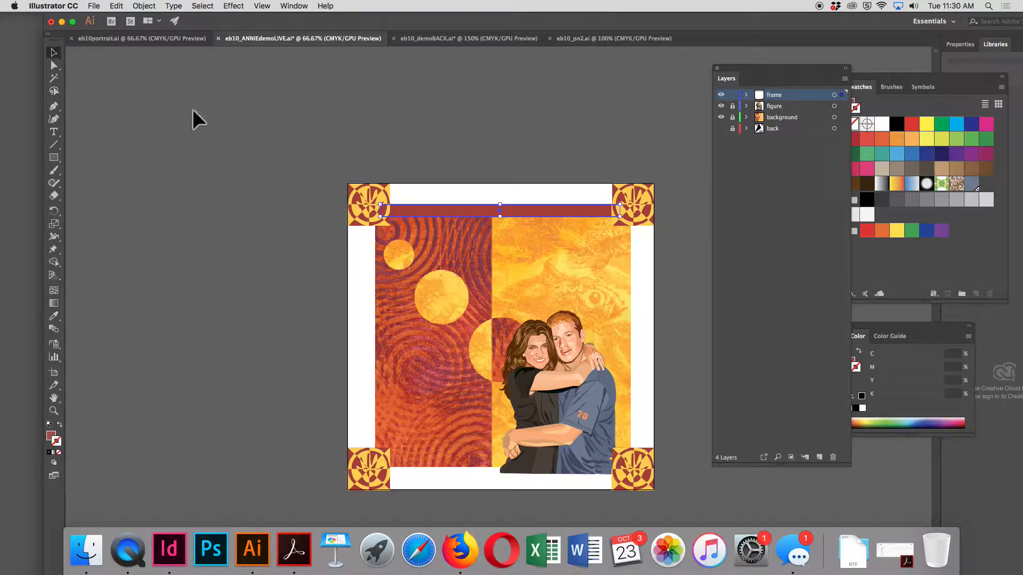
Duplicate the red bar between the two lower hand squares, nudge it down slightly, and deselect it
left_click_drag(468, 211, 458, 468)
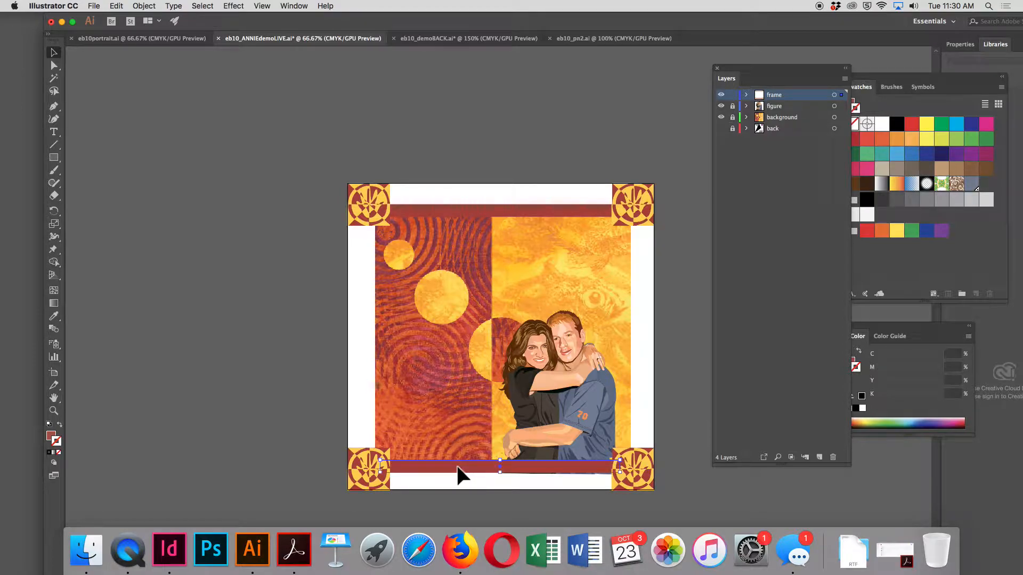
key("Down")
key("Down")
key("Down")
key("Down")
key("Down")
key("Down")
key("Down")
key("Down")
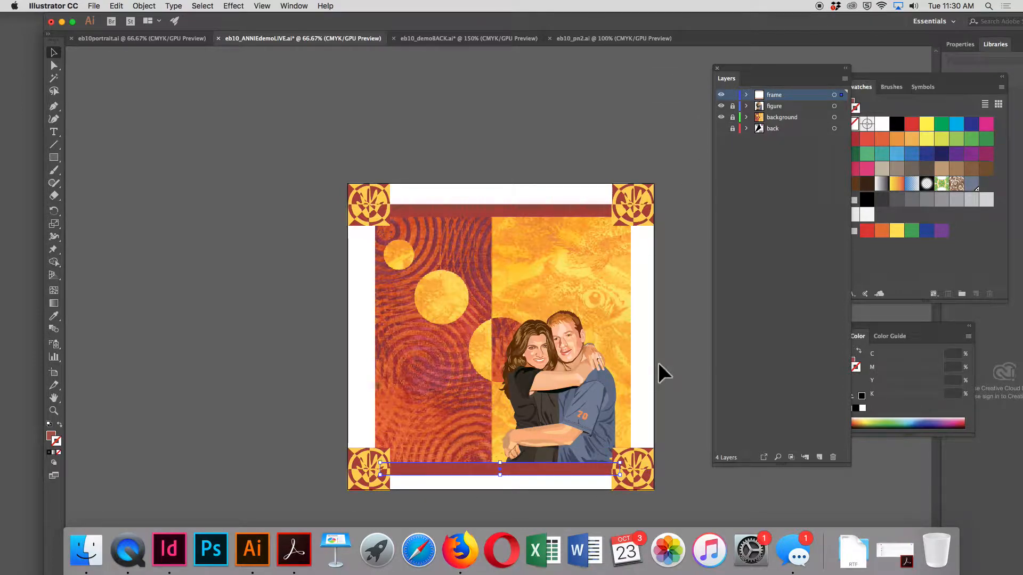
left_click(130, 120)
Lock the frame layer, unlock figure, and enlarge the portrait up and to the left from its lower-right corner
left_click(731, 95)
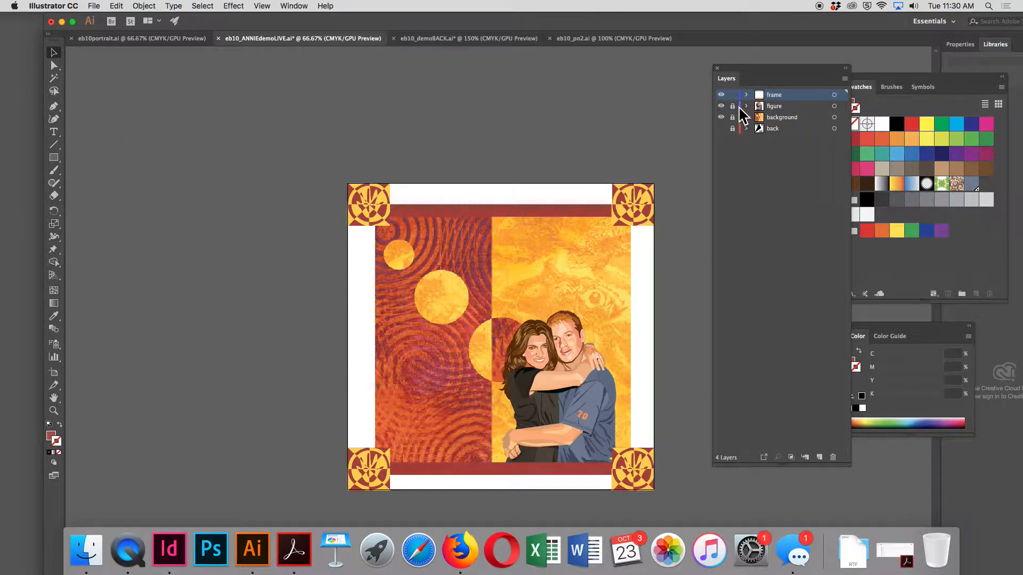
left_click(733, 107)
left_click(504, 383)
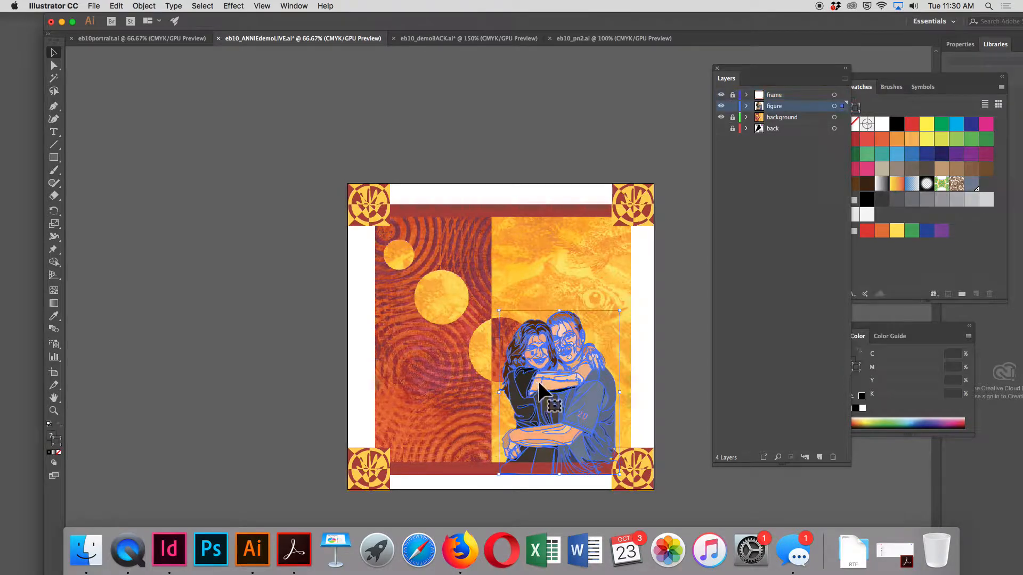
left_click_drag(499, 311, 449, 243)
left_click(184, 402)
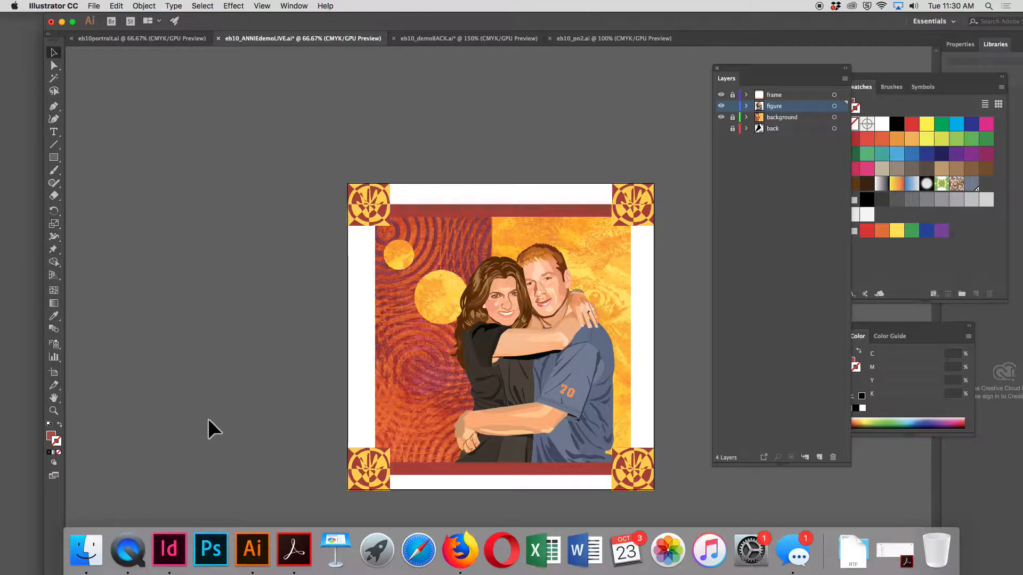
scroll(406, 333, "left", 2)
scroll(406, 333, "down", 1)
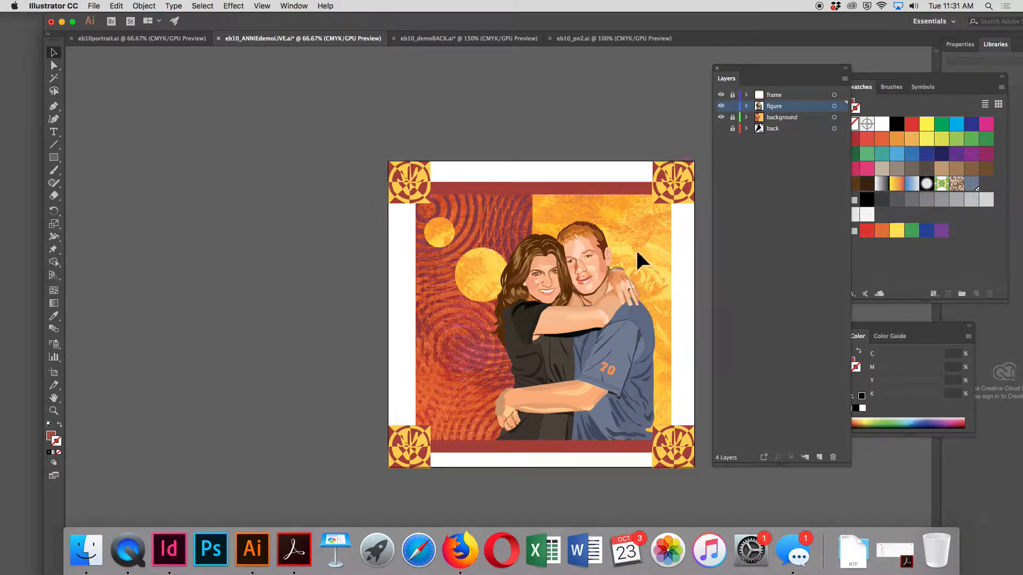
left_click(591, 325)
key("Delete")
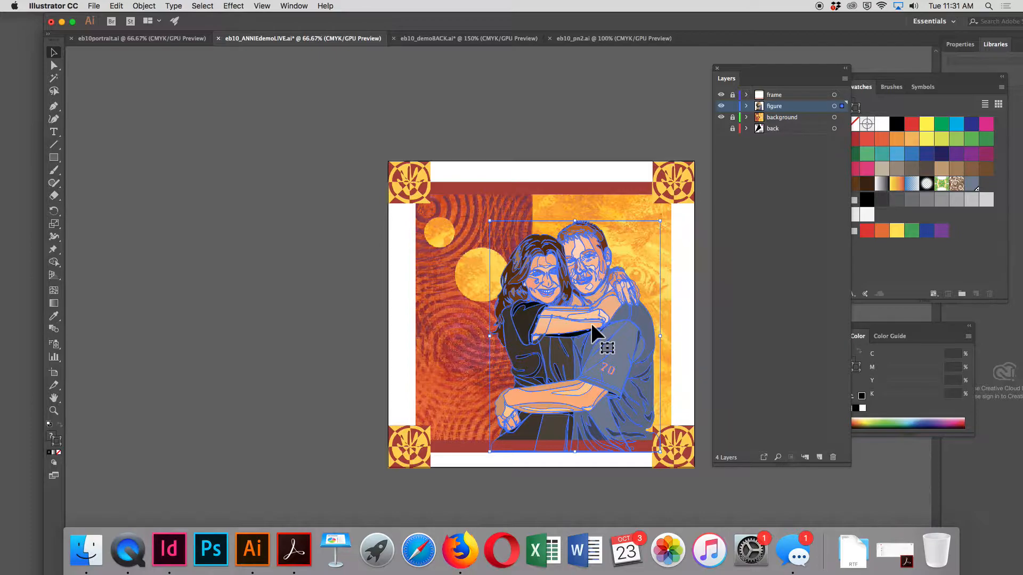
left_click(767, 239)
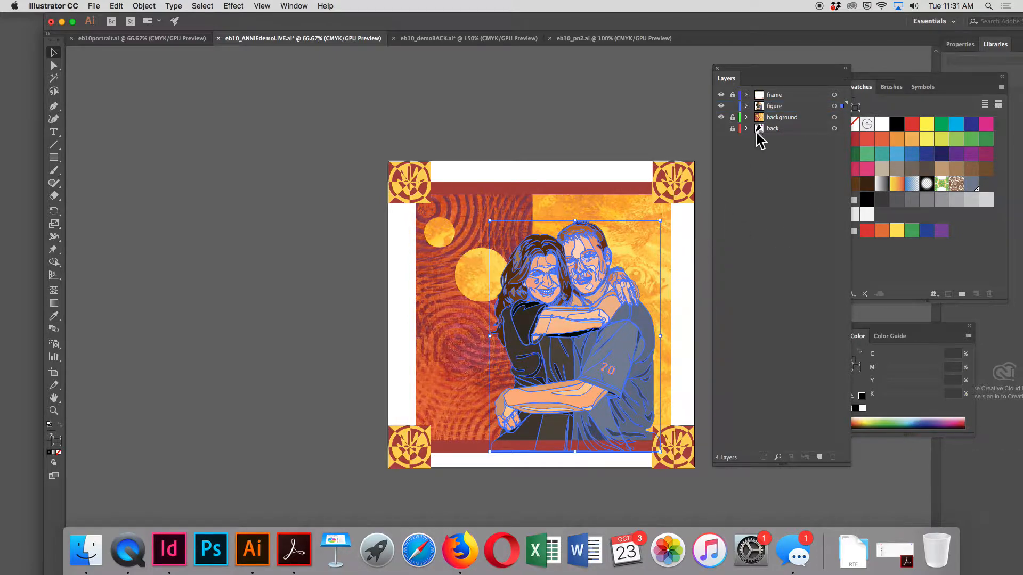
left_click(732, 95)
left_click(732, 128)
left_click(819, 457)
left_click(820, 457)
left_click(820, 457)
left_click(820, 457)
left_click(819, 457)
left_click(819, 457)
left_click(819, 457)
triple_click(819, 457)
left_click(820, 457)
left_click(820, 457)
left_click(819, 457)
left_click(819, 458)
left_click(819, 457)
left_click(819, 457)
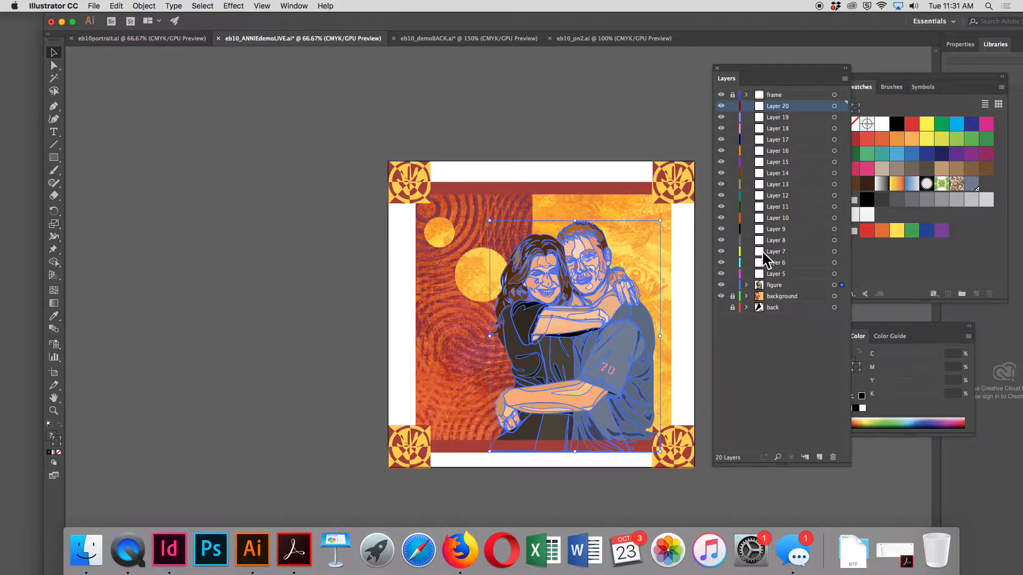
left_click(777, 274)
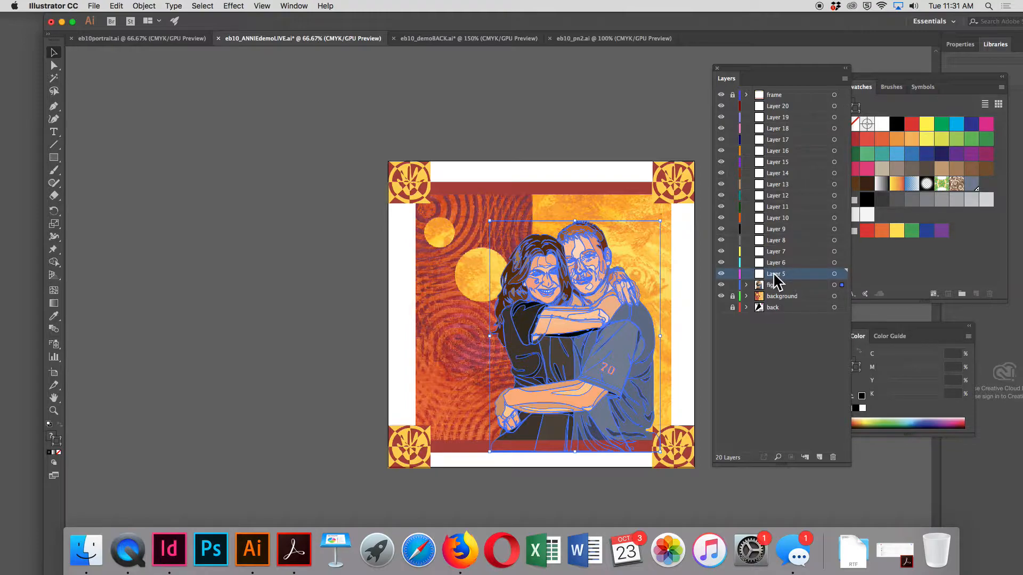
left_click(771, 106, "shift")
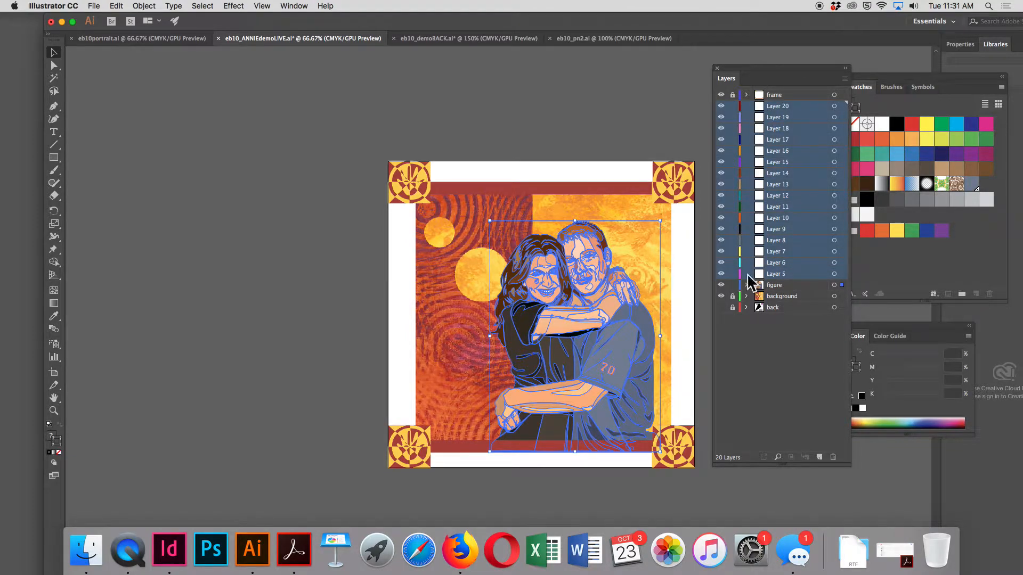
left_click(834, 457)
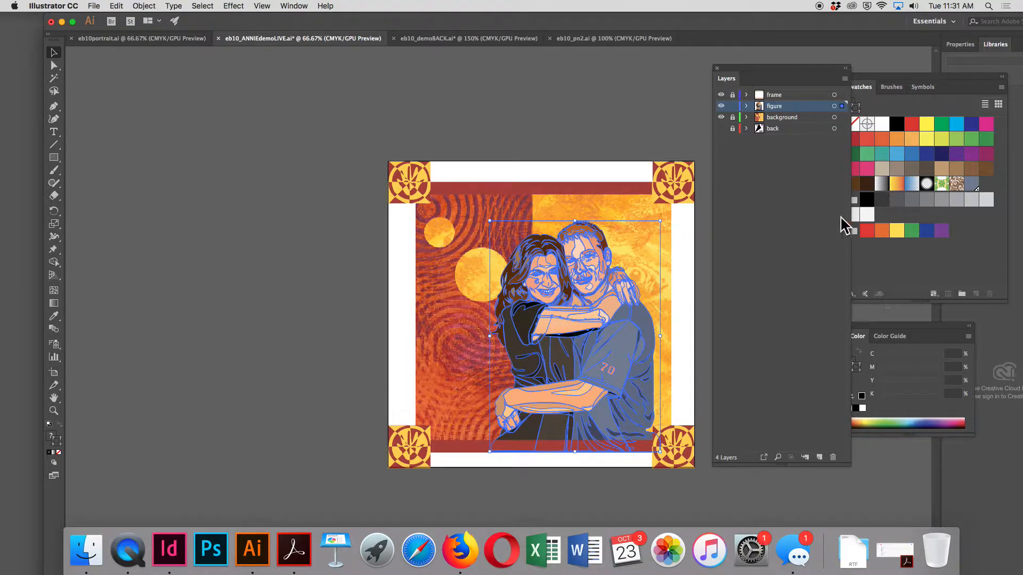
Save eb10_ANNIEdemoLIVE.ai and close it
key("super+c")
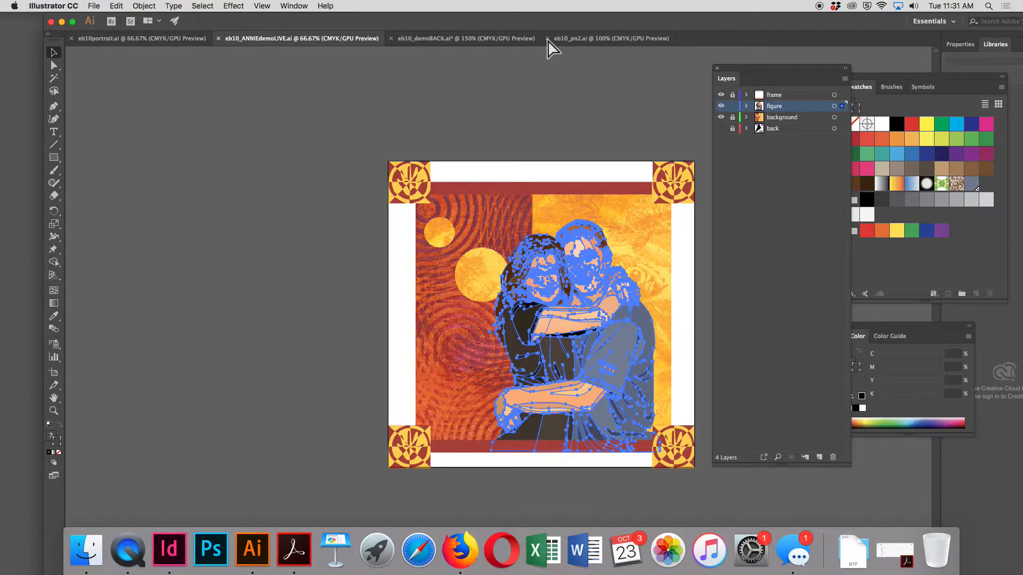
key("super+w")
key("super+shift+a")
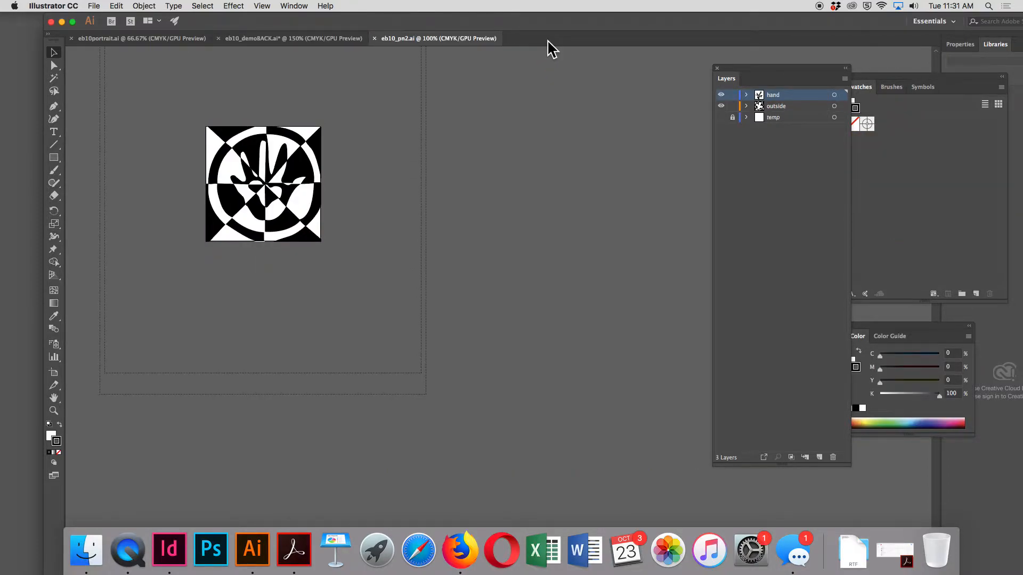
Close the remaining documents eb10_pn2.ai, eb10_demoBACK.ai and eb10portrait.ai
key("super+w")
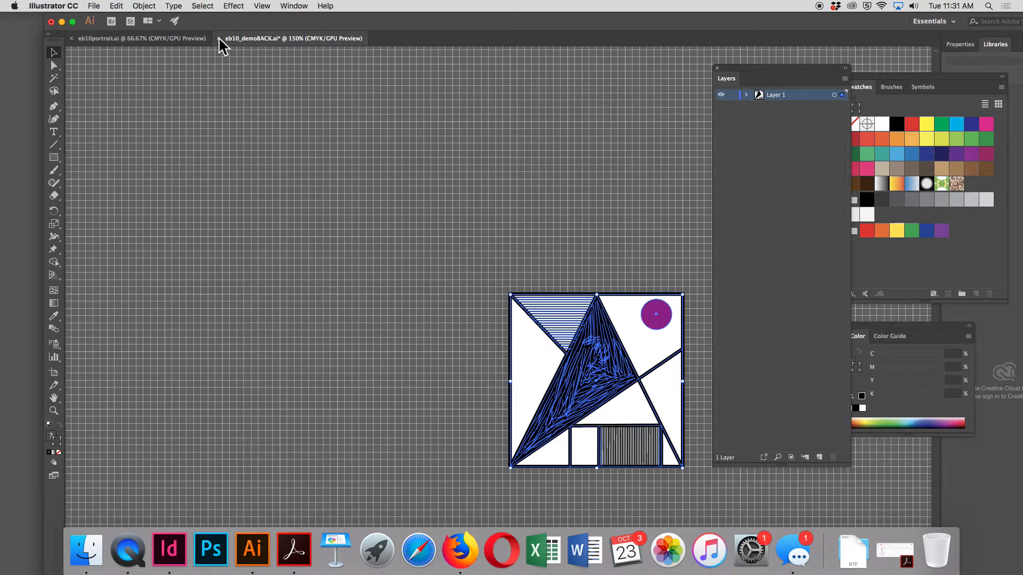
left_click(219, 39)
left_click(560, 375)
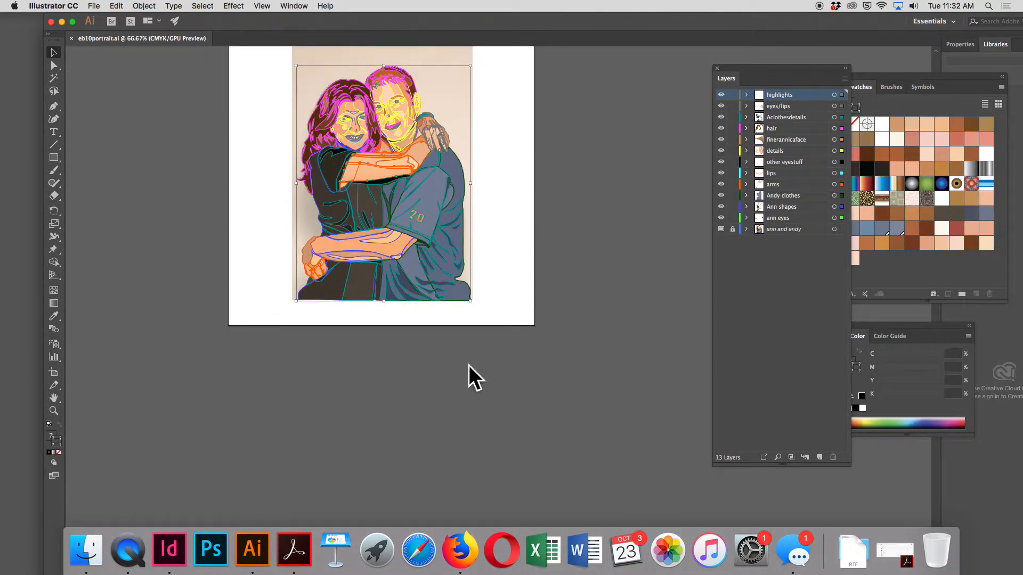
key("super+w")
left_click(339, 354)
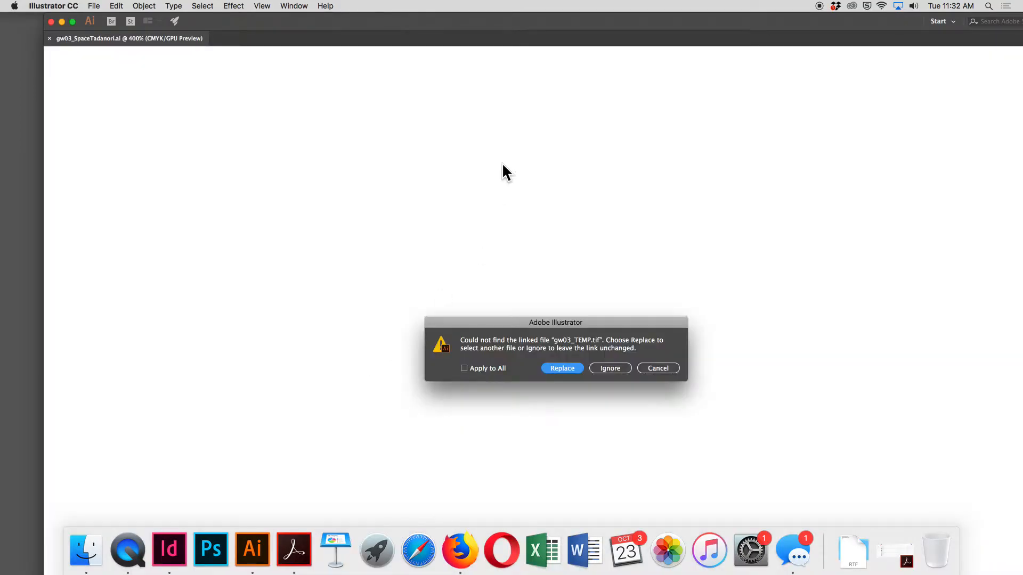
left_click(619, 370)
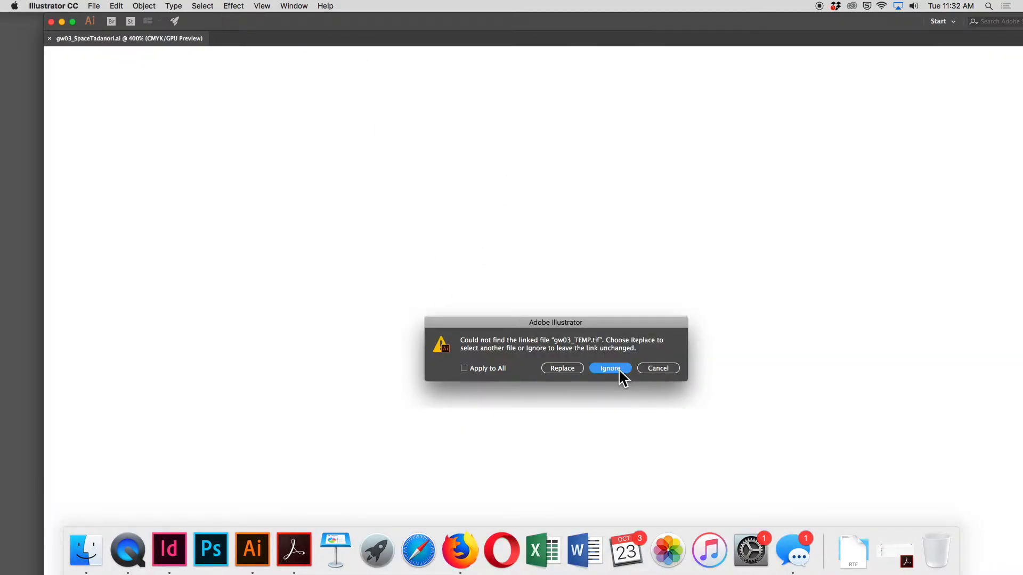
key("super+w")
left_click(600, 373)
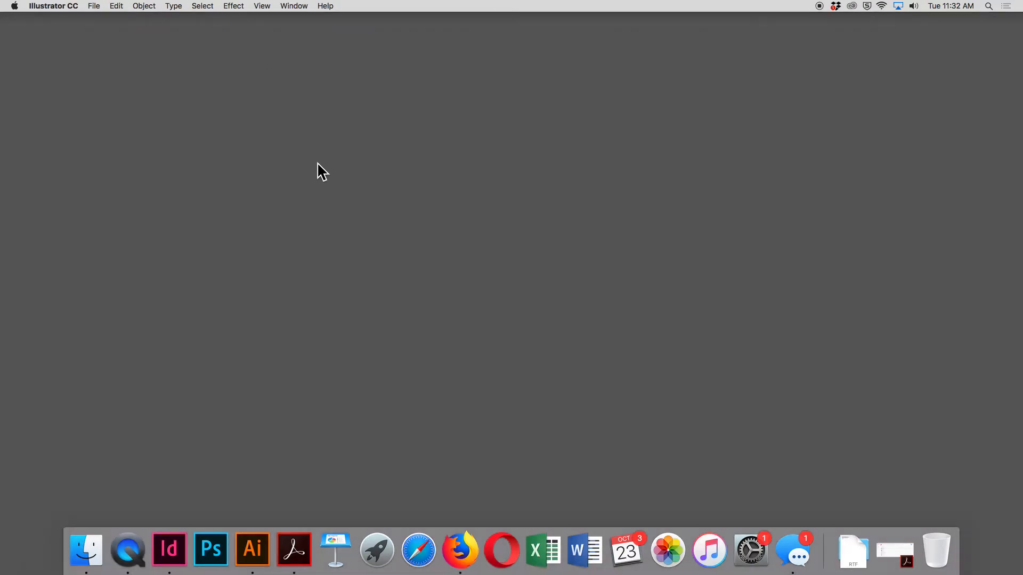